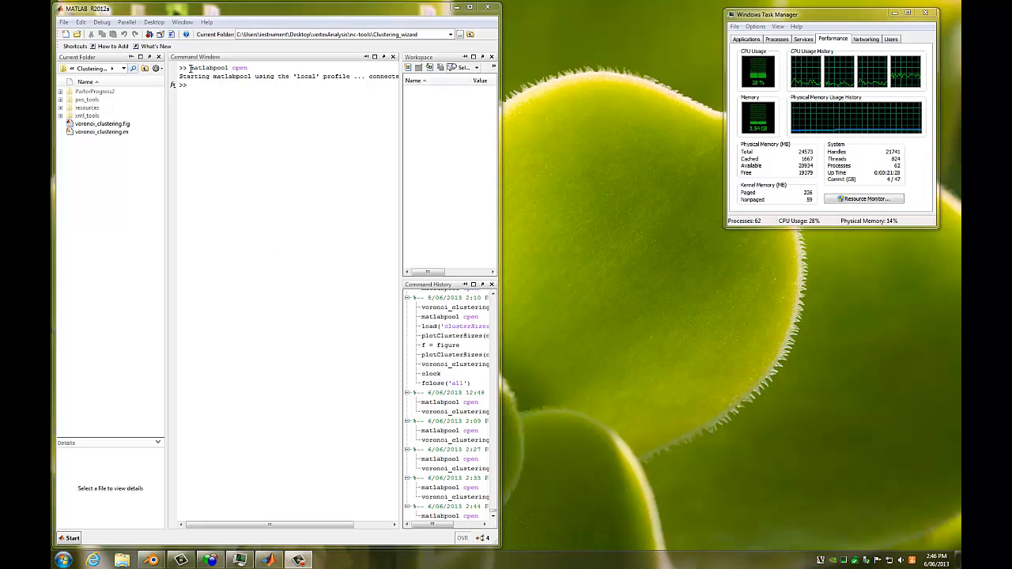
# Run the voronoi_clustering; command at the MATLAB prompt and move its tool window clear of the command output.
pyautogui.moveTo(190, 68); pyautogui.dragTo(251, 68)
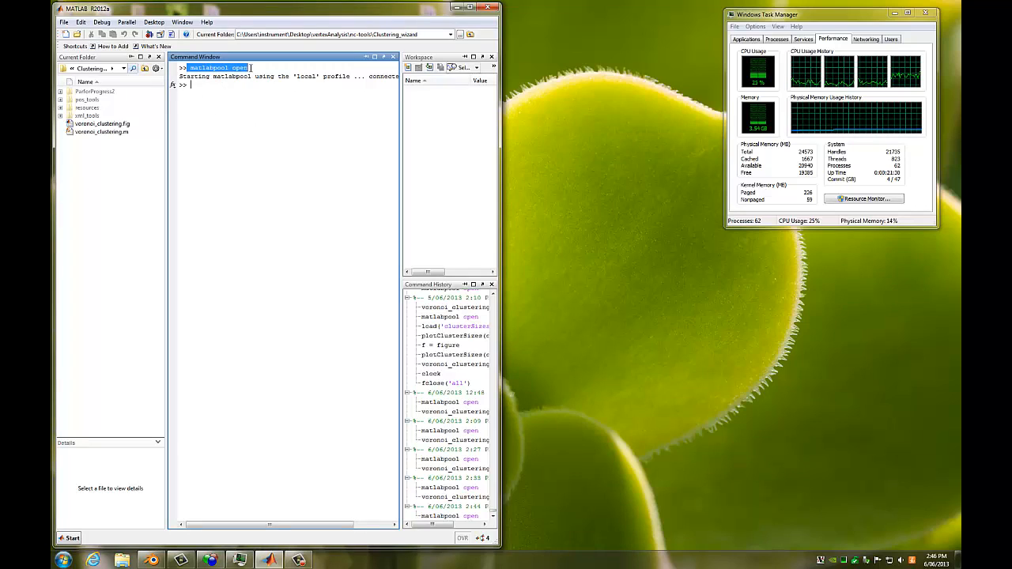
pyautogui.click(199, 85)
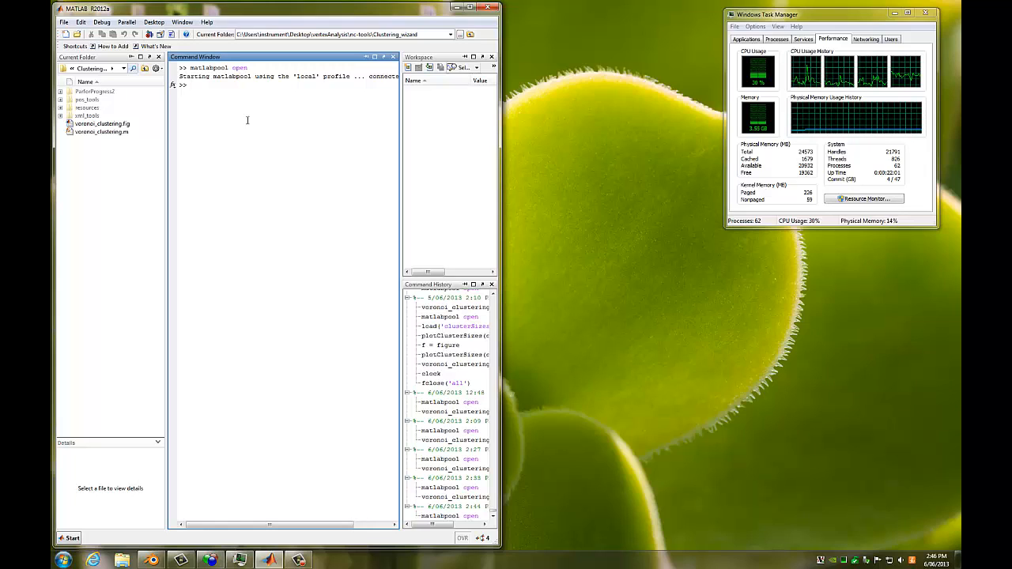
pyautogui.press('Up')
pyautogui.press('Up')
pyautogui.press('Up')
pyautogui.press('Up')
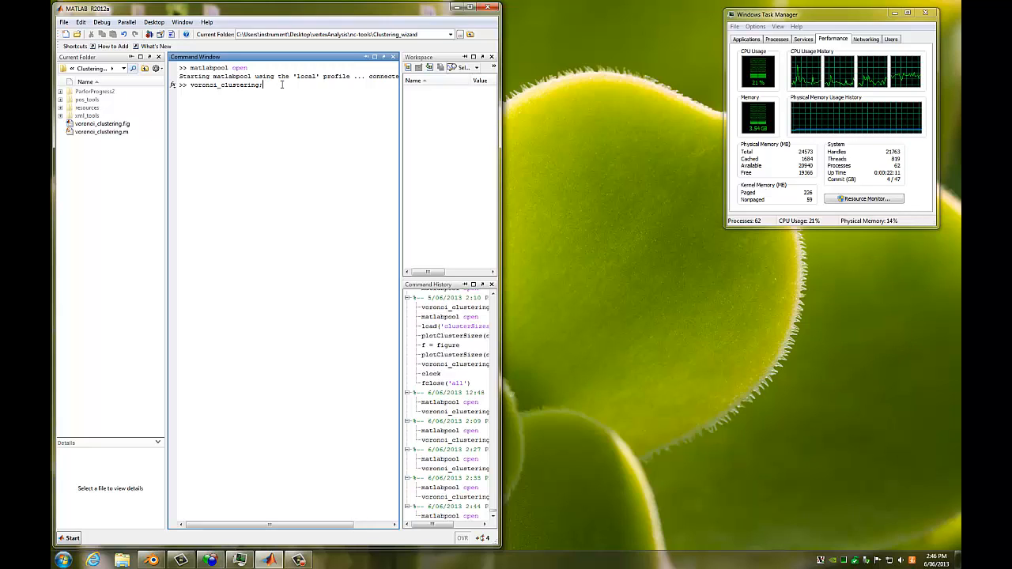
pyautogui.press('Return')
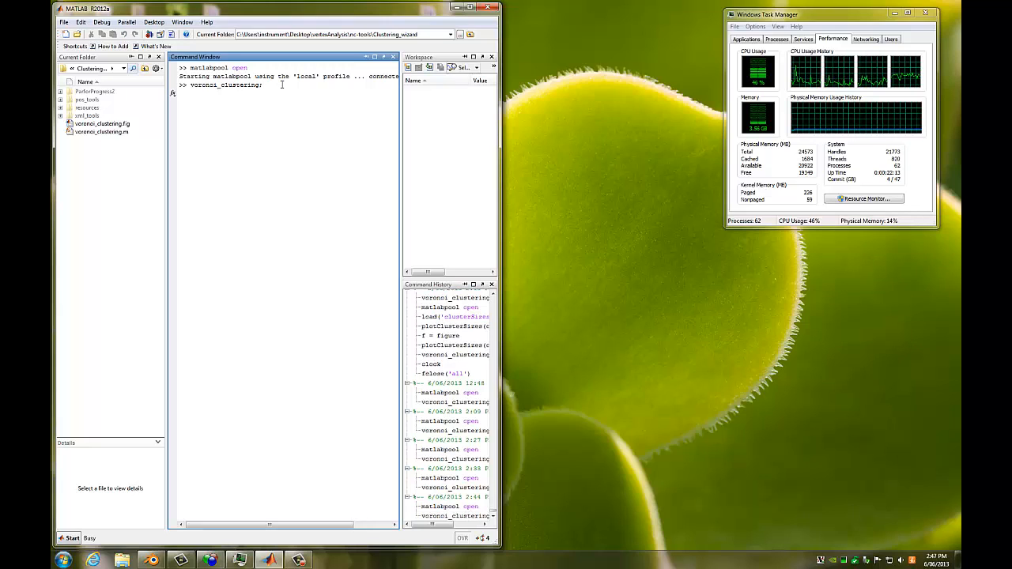
pyautogui.moveTo(347, 186); pyautogui.dragTo(127, 71)
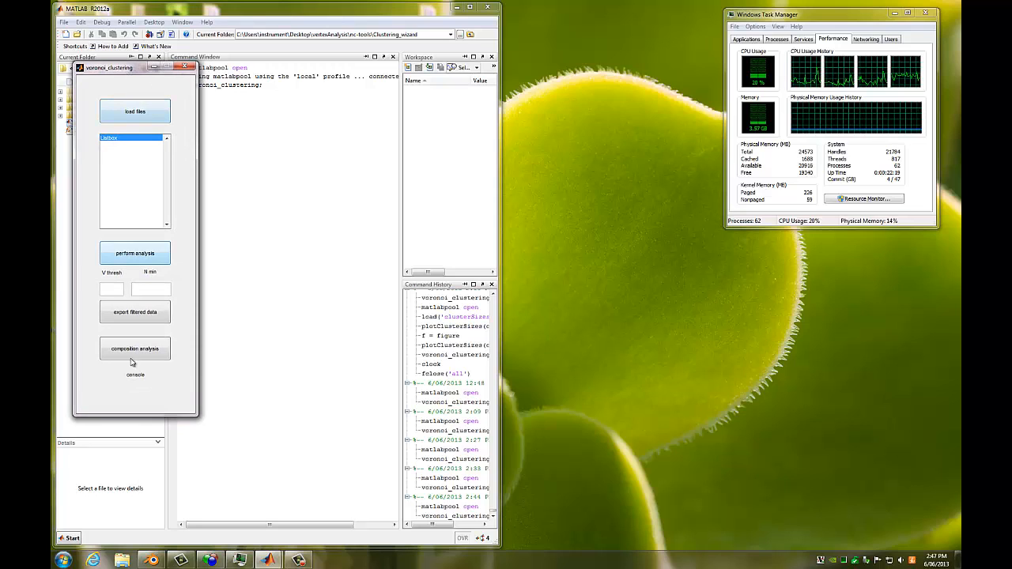
# Load the pos file Clark04_16021_bulk.pos from the Al-Ni prec folder on the Desktop.
pyautogui.click(143, 114)
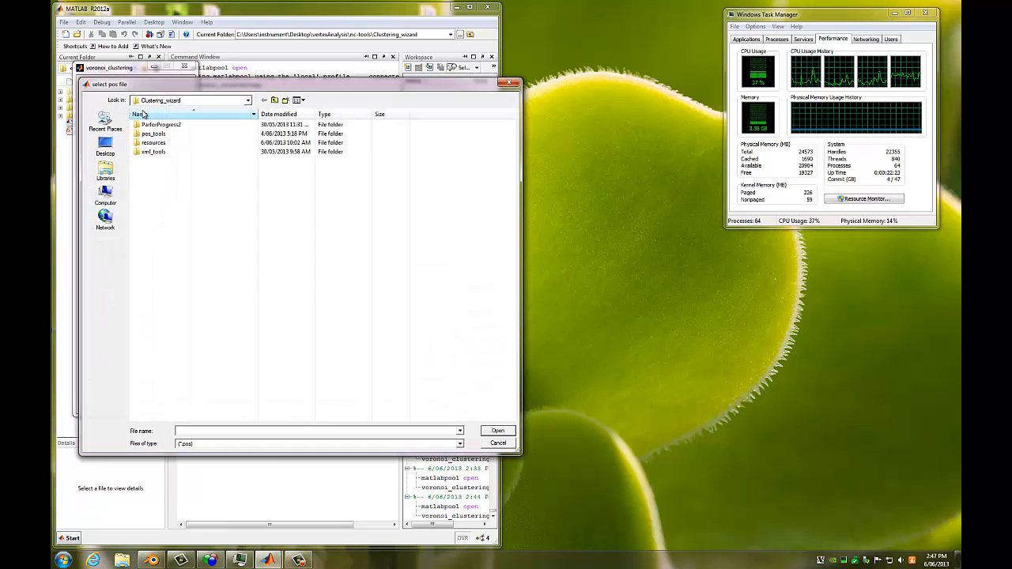
pyautogui.click(105, 146)
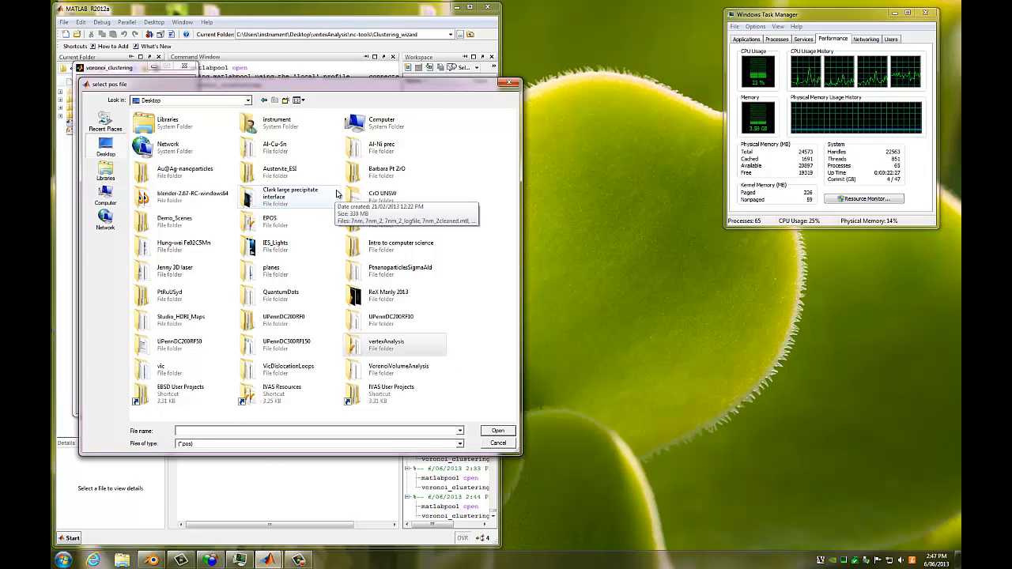
pyautogui.click(391, 151)
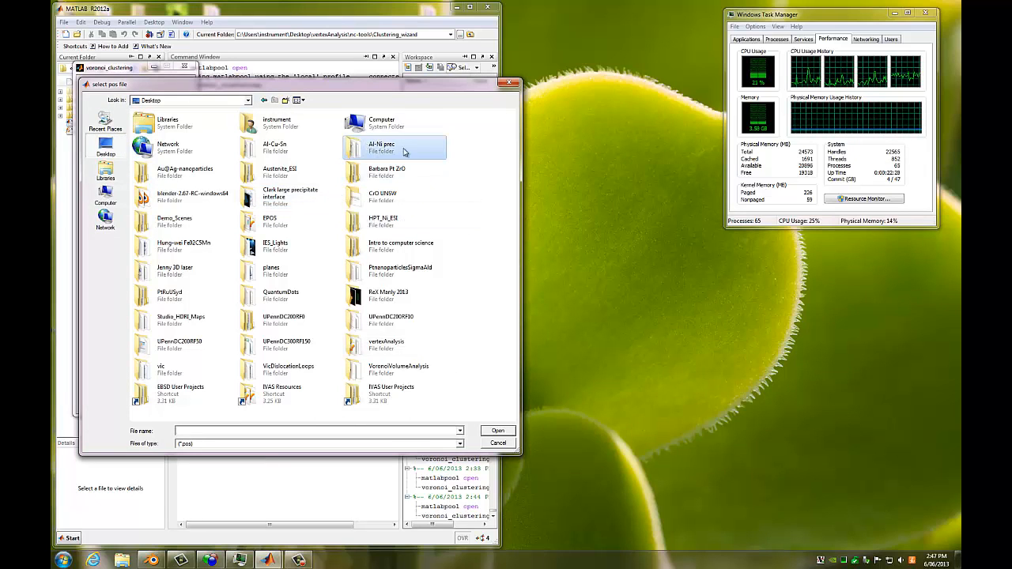
pyautogui.doubleClick(391, 150)
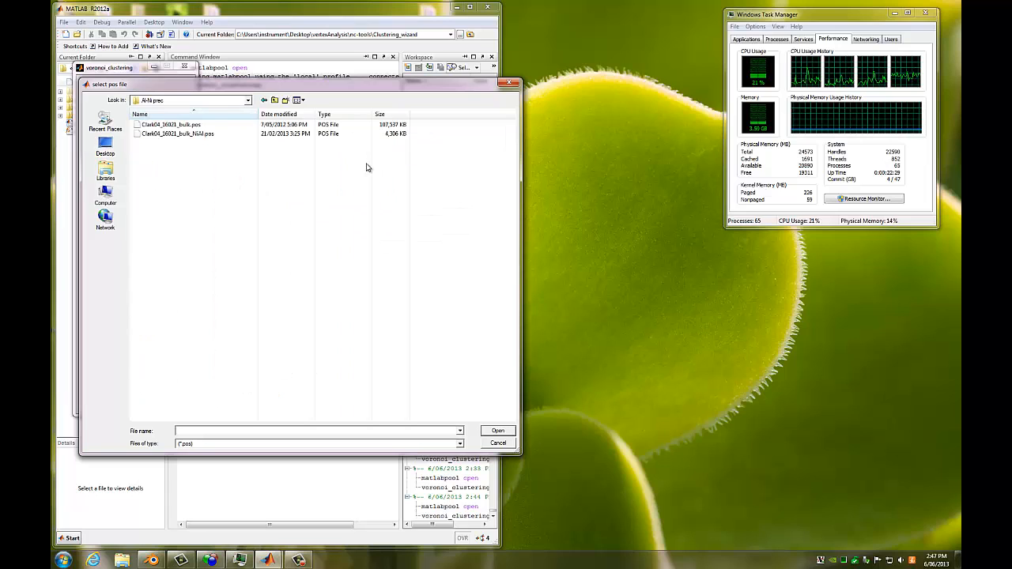
pyautogui.click(184, 125)
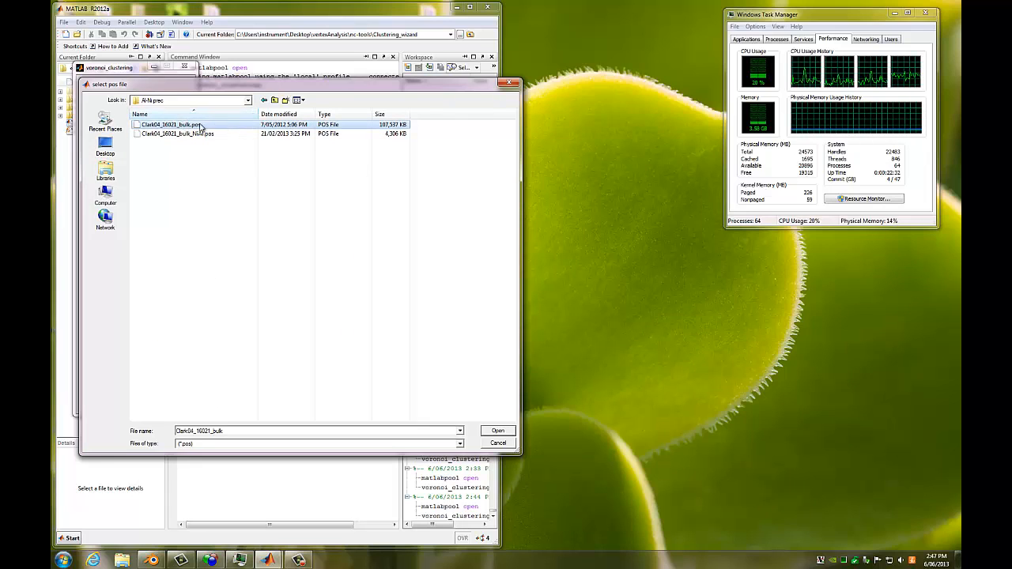
pyautogui.click(498, 432)
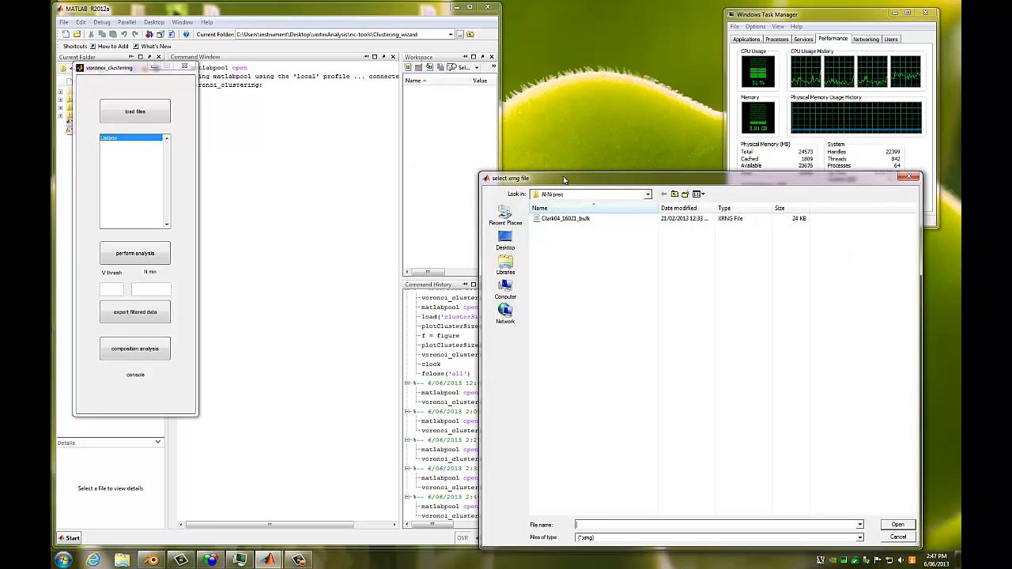
# Load the matching range file Clark04_16021_bulk (XRNG) from the Al-Ni prec folder.
pyautogui.moveTo(563, 180); pyautogui.dragTo(342, 62)
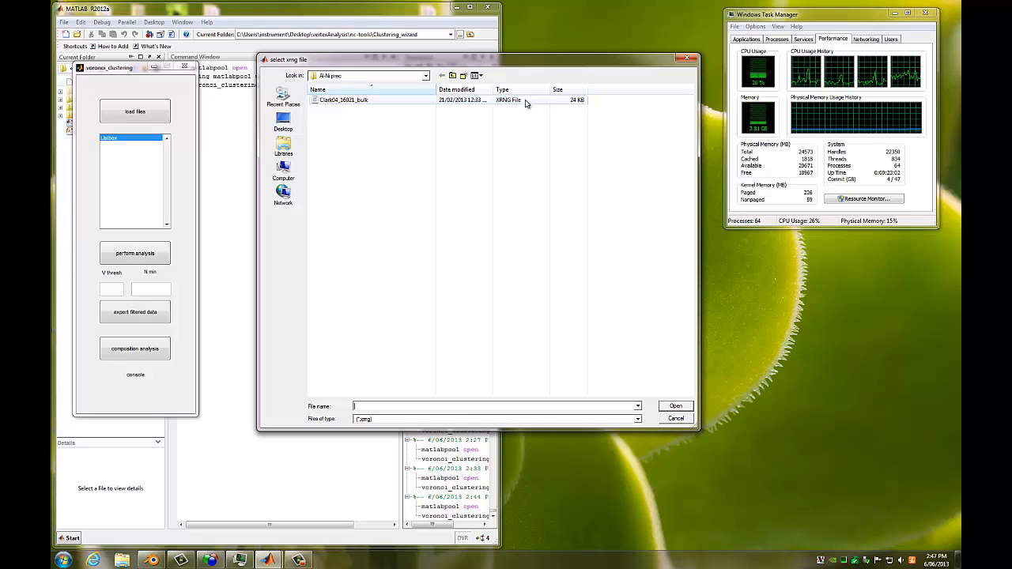
pyautogui.click(367, 104)
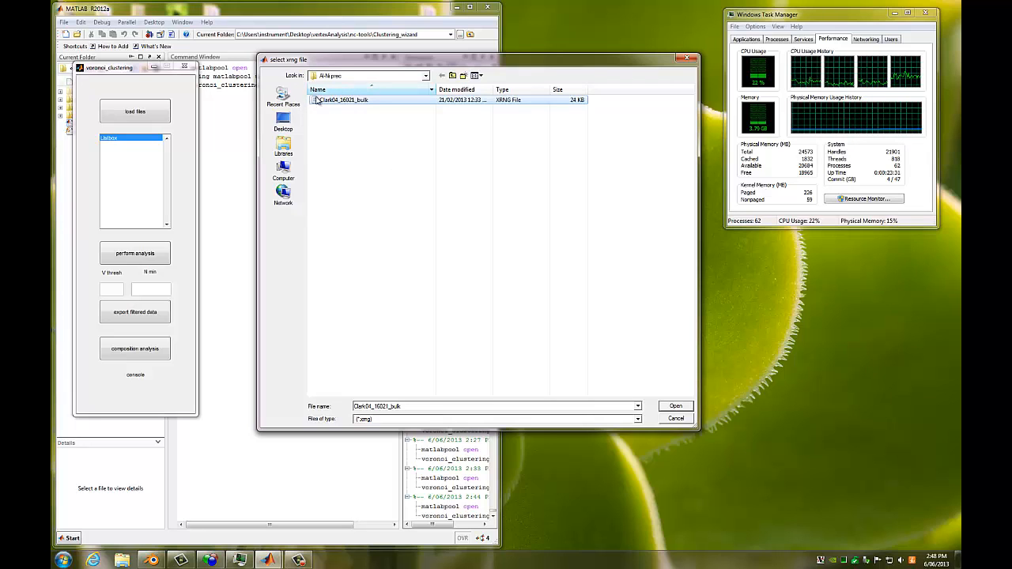
pyautogui.click(677, 406)
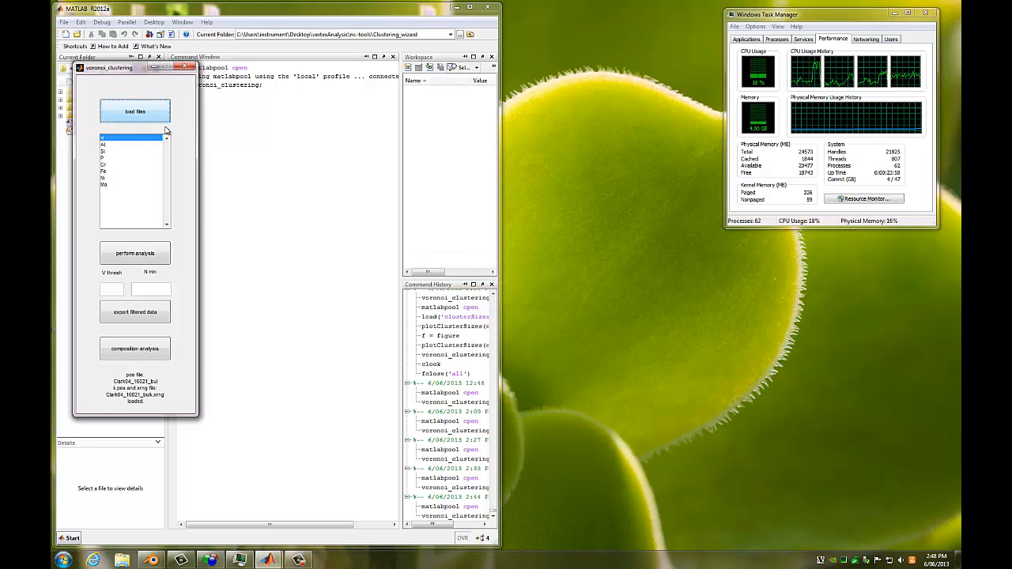
# Select Al and Ni as the clustering elements and perform the Voronoi volume analysis.
pyautogui.click(122, 145)
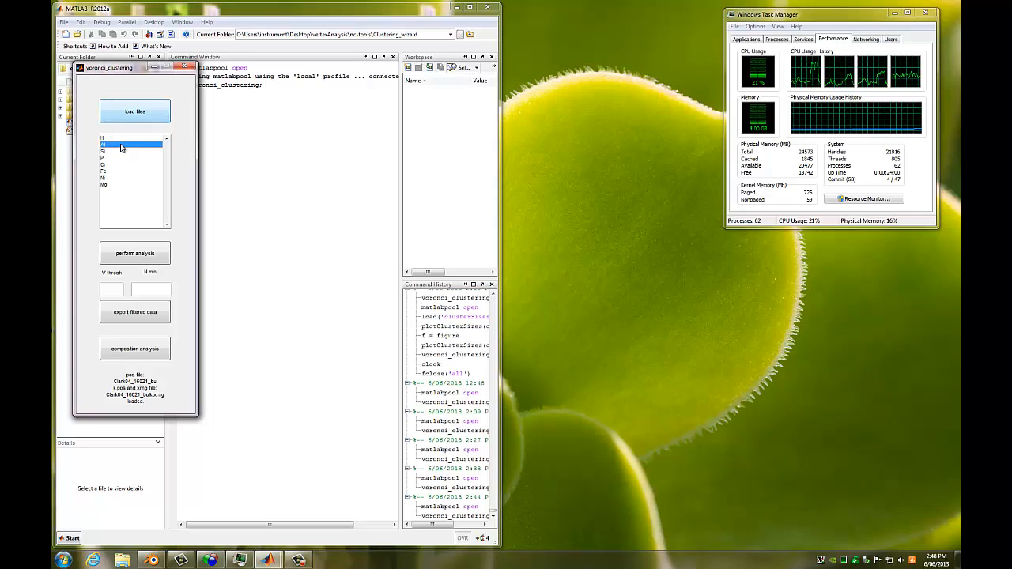
pyautogui.keyDown('ctrl'); pyautogui.click(107, 178); pyautogui.keyUp('ctrl')
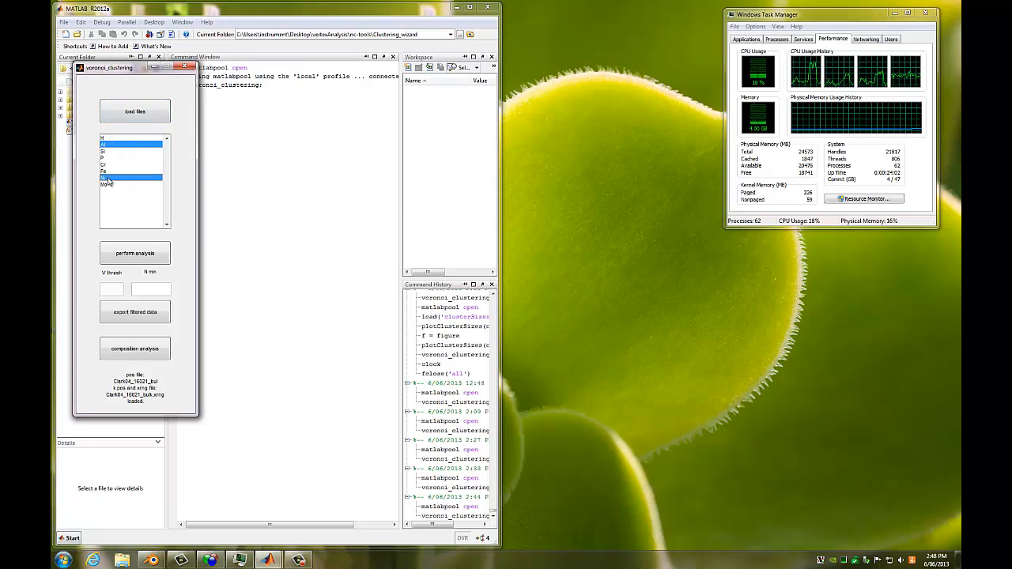
pyautogui.click(146, 257)
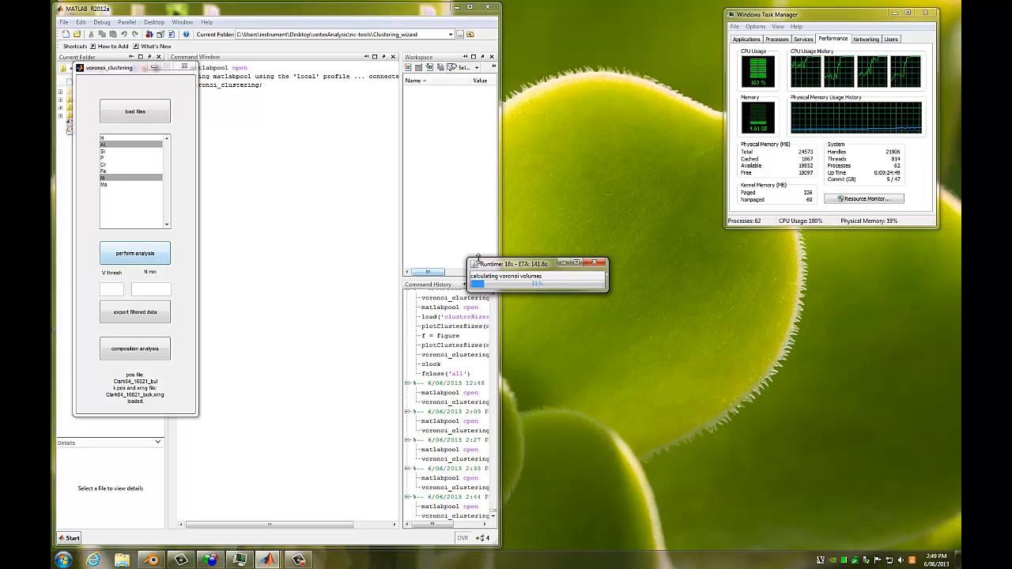
pyautogui.moveTo(510, 267); pyautogui.dragTo(332, 195)
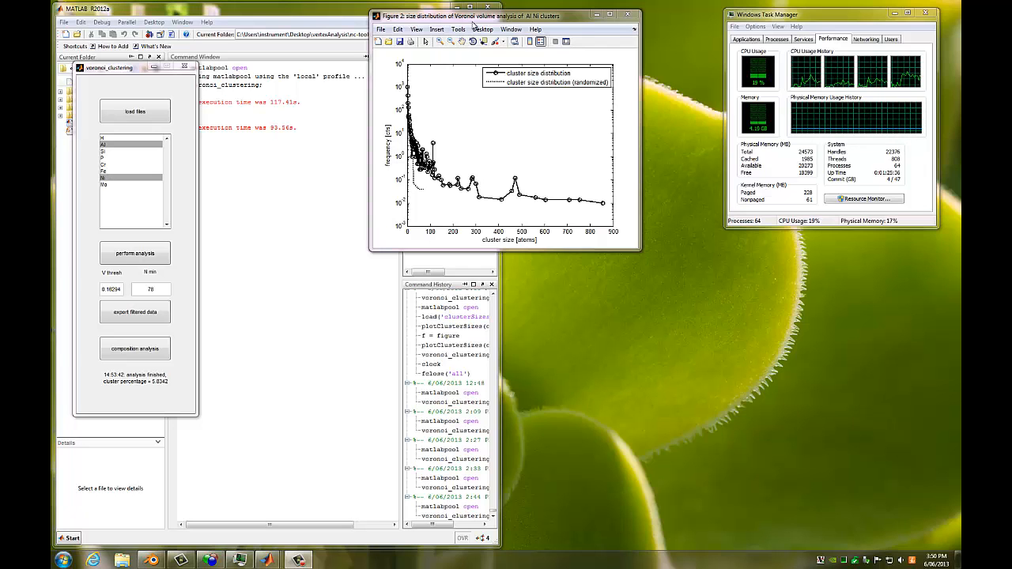
# Set the two result figures side by side and mark where the experimental - random curve crosses zero with a data tip.
pyautogui.moveTo(477, 20); pyautogui.dragTo(641, 110)
pyautogui.moveTo(557, 17); pyautogui.dragTo(418, 108)
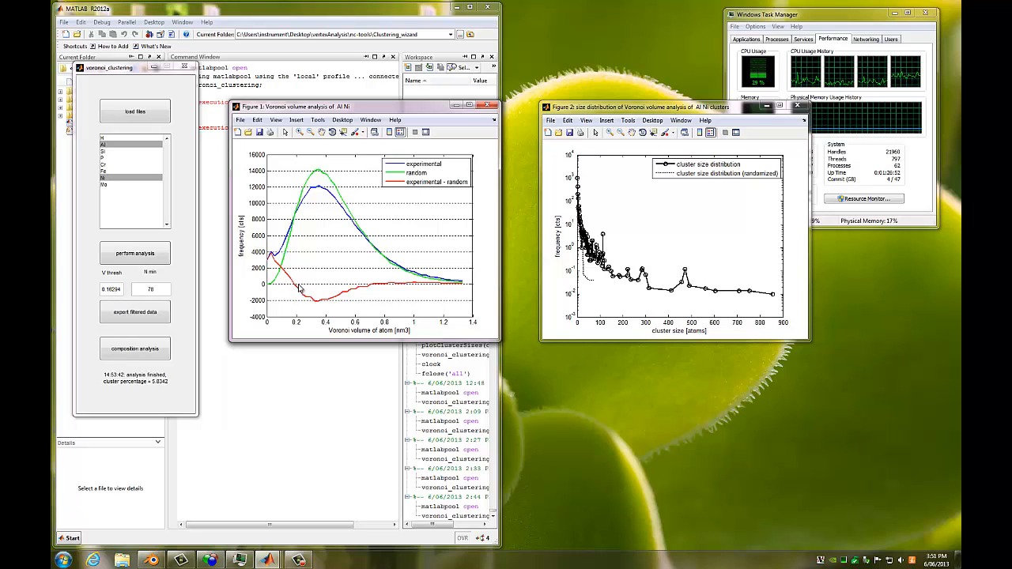
pyautogui.click(345, 133)
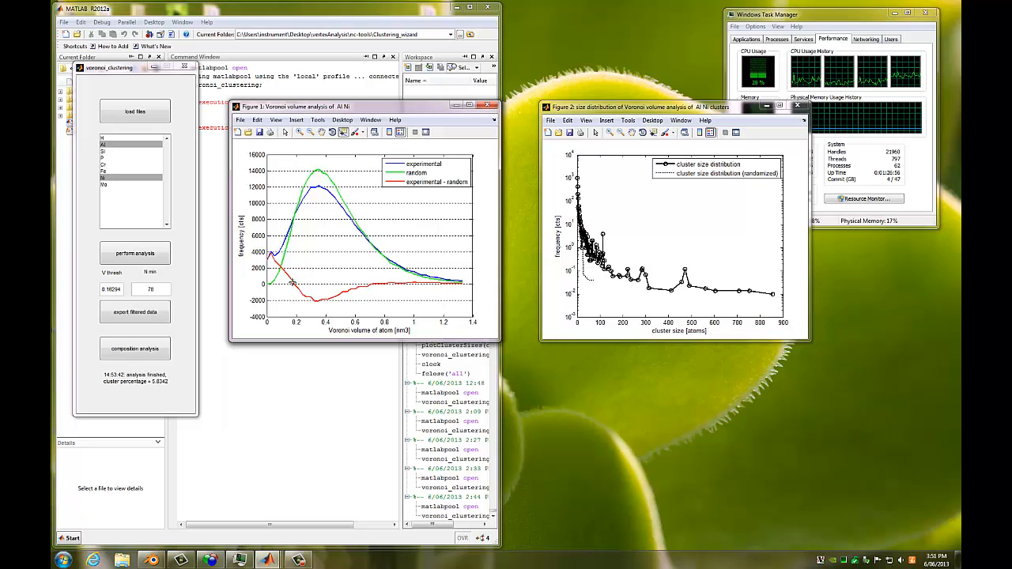
pyautogui.click(292, 279)
pyautogui.moveTo(297, 283); pyautogui.dragTo(293, 280)
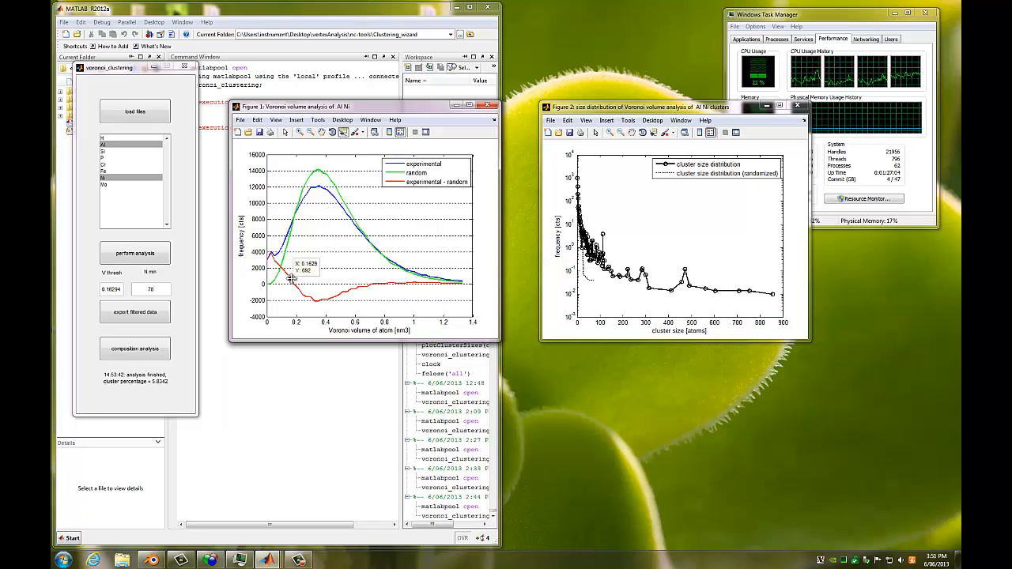
pyautogui.moveTo(292, 279); pyautogui.dragTo(318, 275)
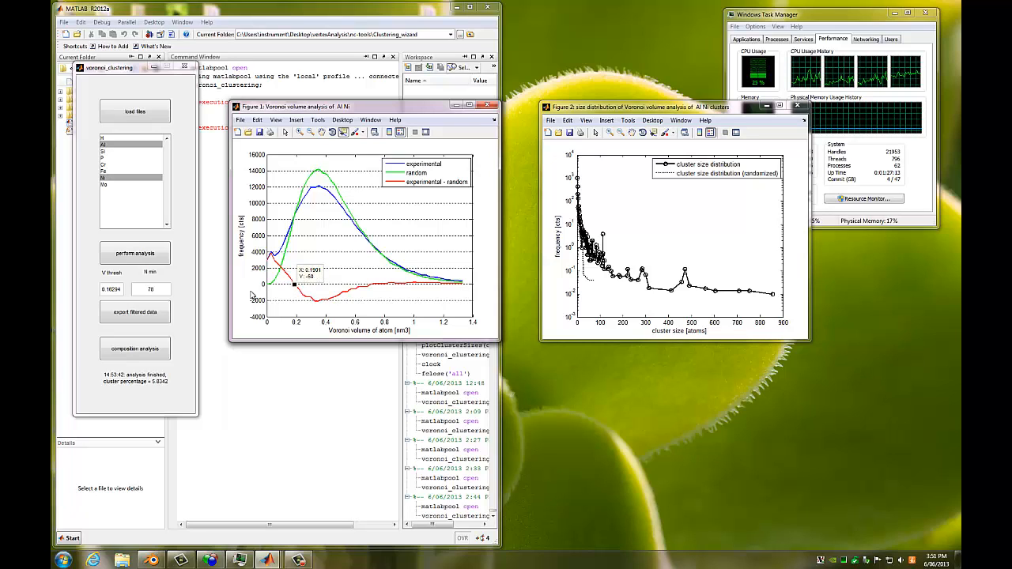
# Set the V thresh value to 0.19 and delete the data tip from the Voronoi volume plot.
pyautogui.click(110, 290)
pyautogui.doubleClick(112, 289)
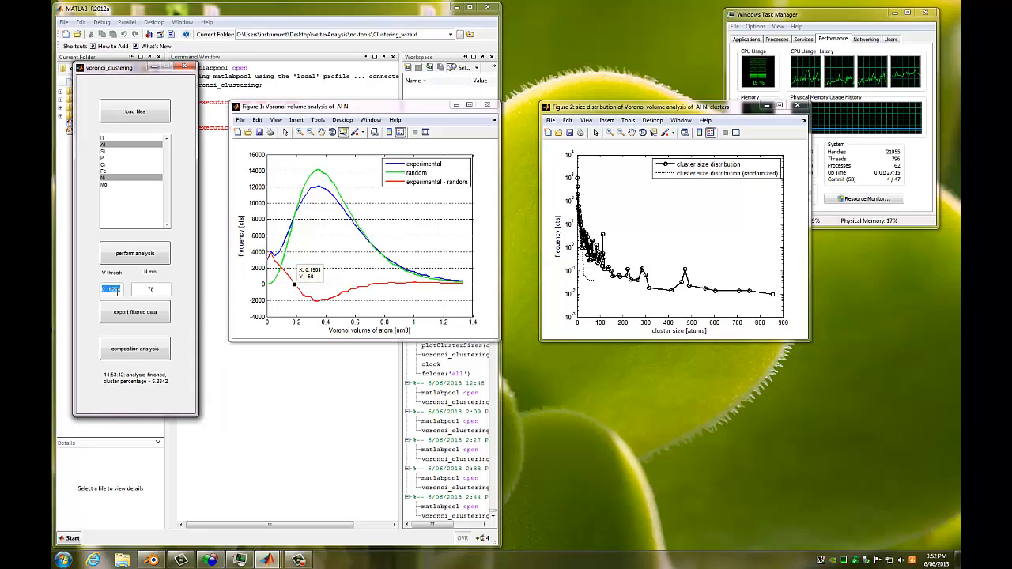
pyautogui.write('0.')
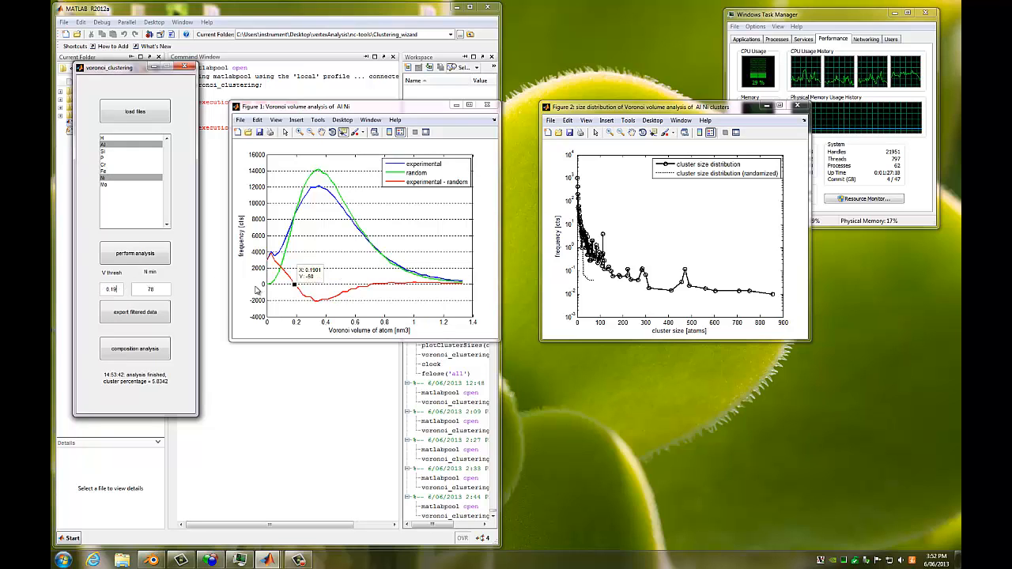
pyautogui.click(311, 272)
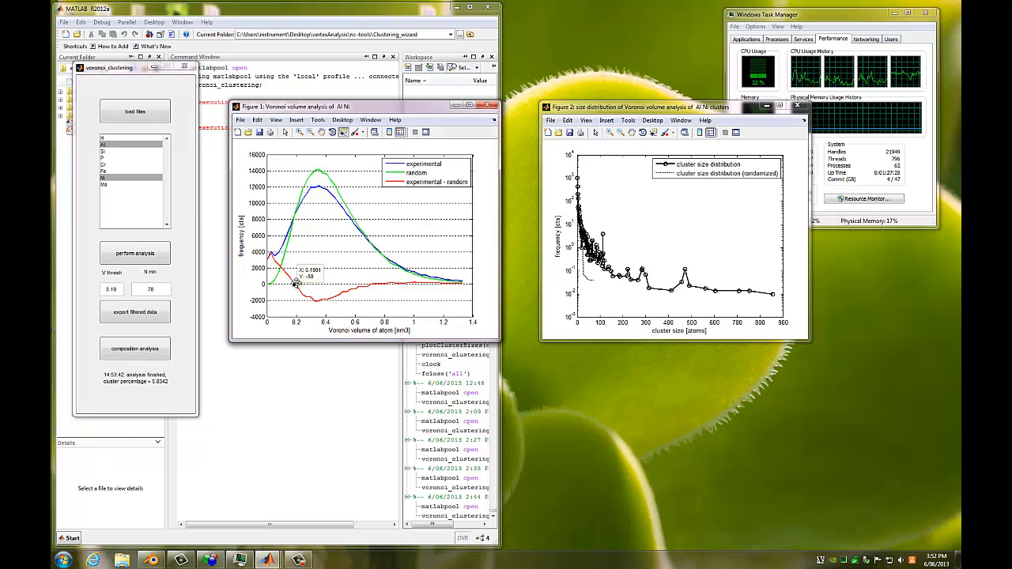
pyautogui.press('Delete')
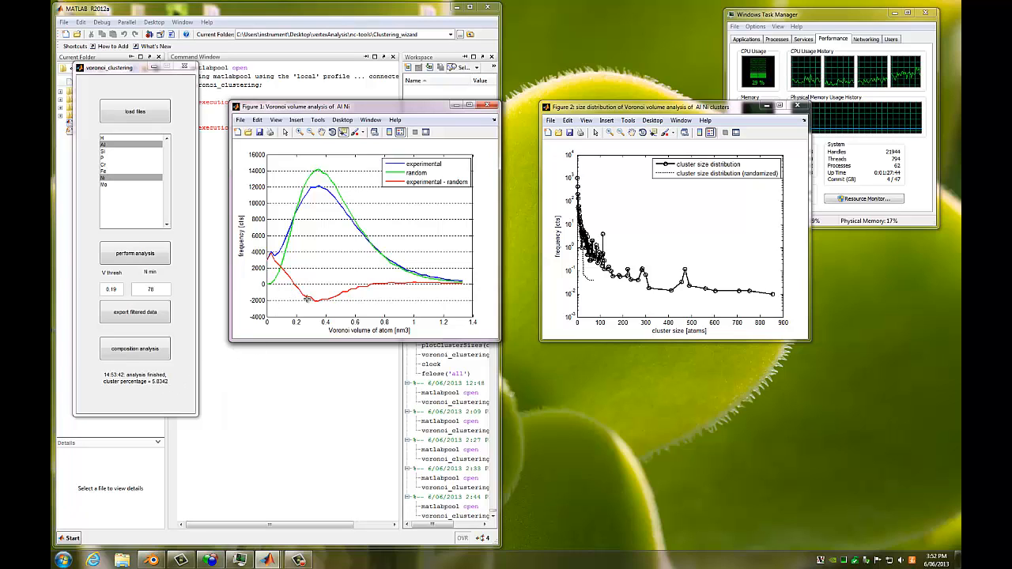
# Swap the positions of the Voronoi volume and size distribution figures and activate zooming in the size distribution figure.
pyautogui.moveTo(595, 109); pyautogui.dragTo(589, 110)
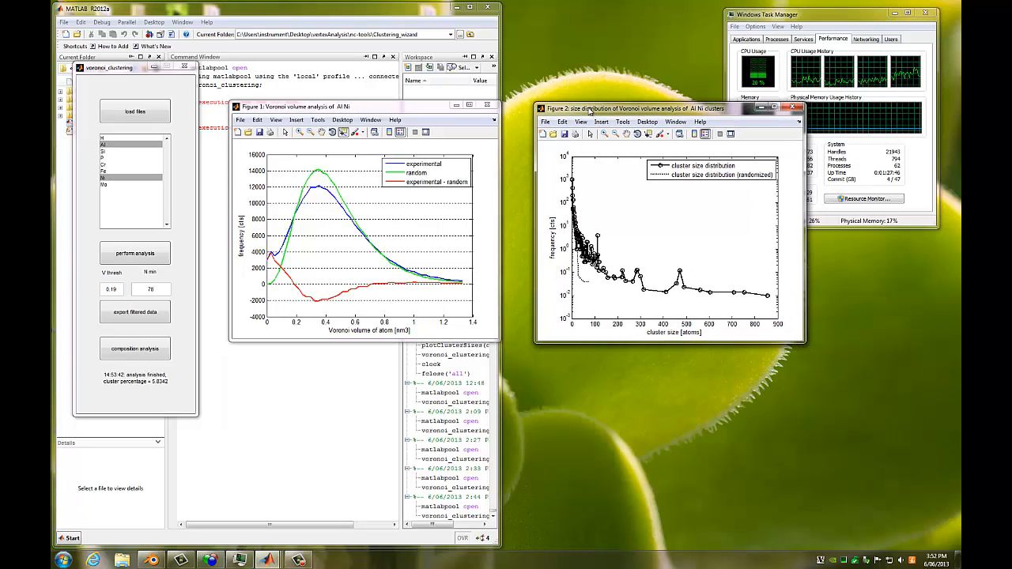
pyautogui.moveTo(382, 110); pyautogui.dragTo(734, 176)
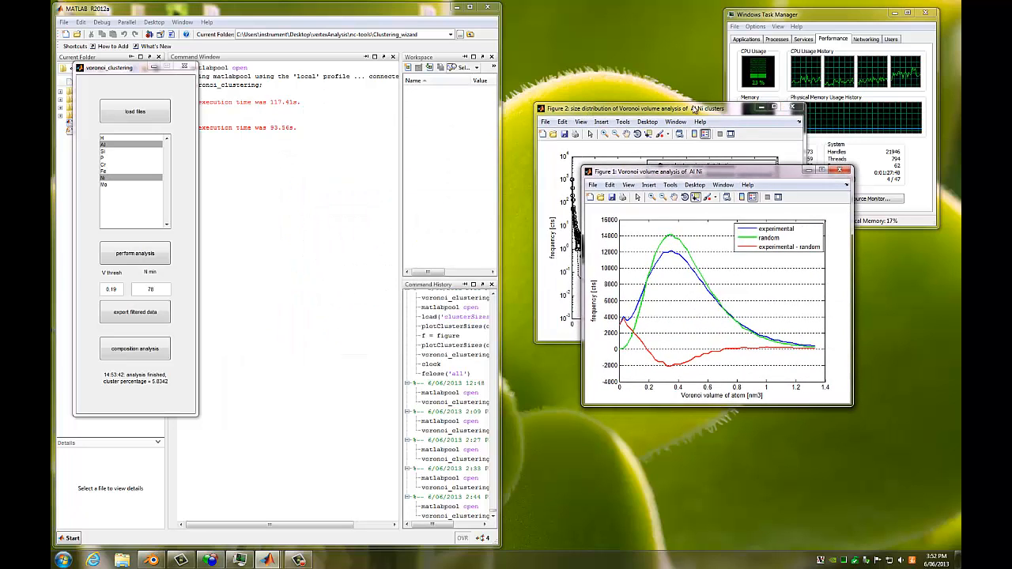
pyautogui.moveTo(686, 110); pyautogui.dragTo(369, 124)
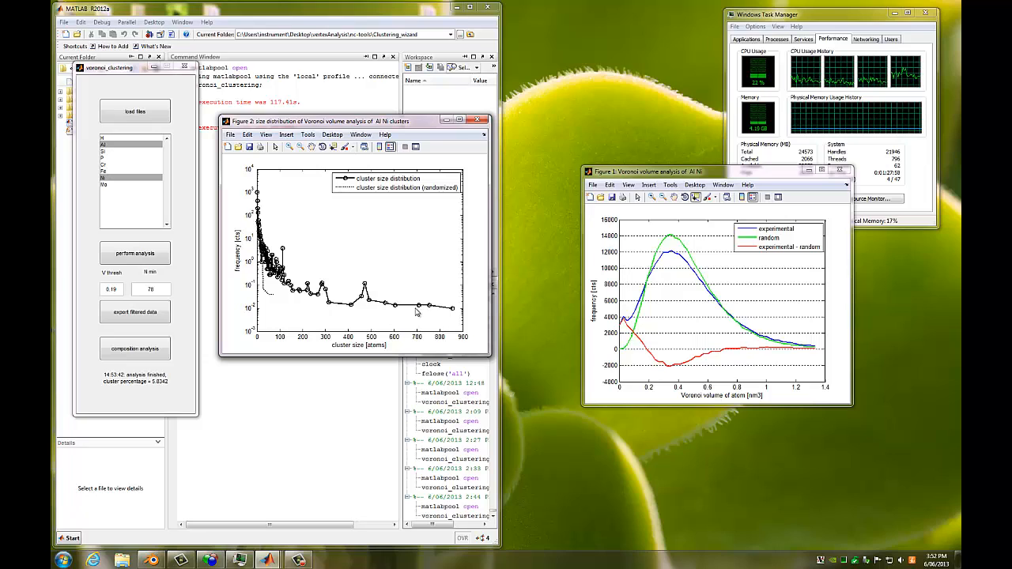
pyautogui.click(289, 148)
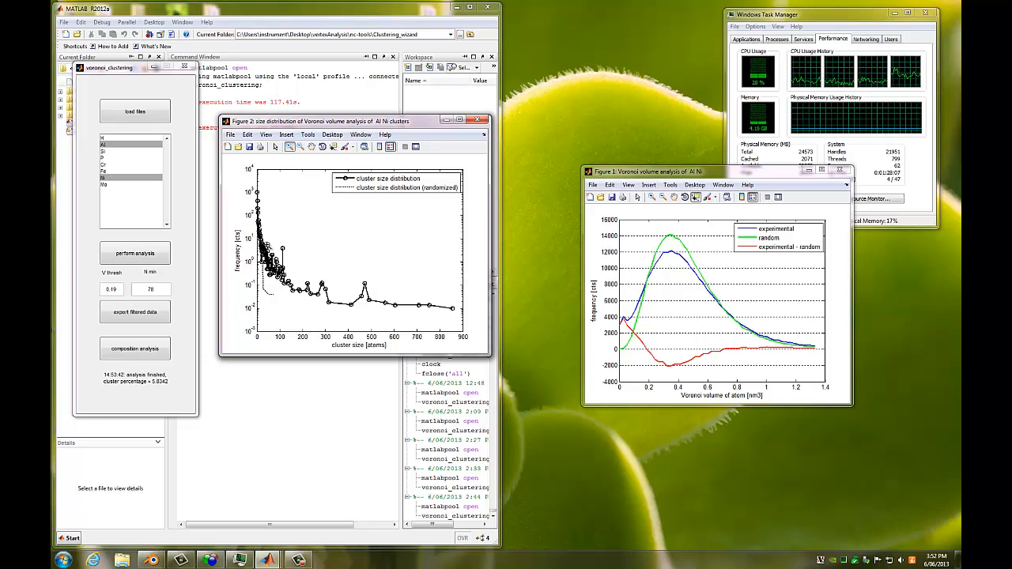
pyautogui.moveTo(273, 227); pyautogui.dragTo(276, 230)
pyautogui.rightClick(284, 230)
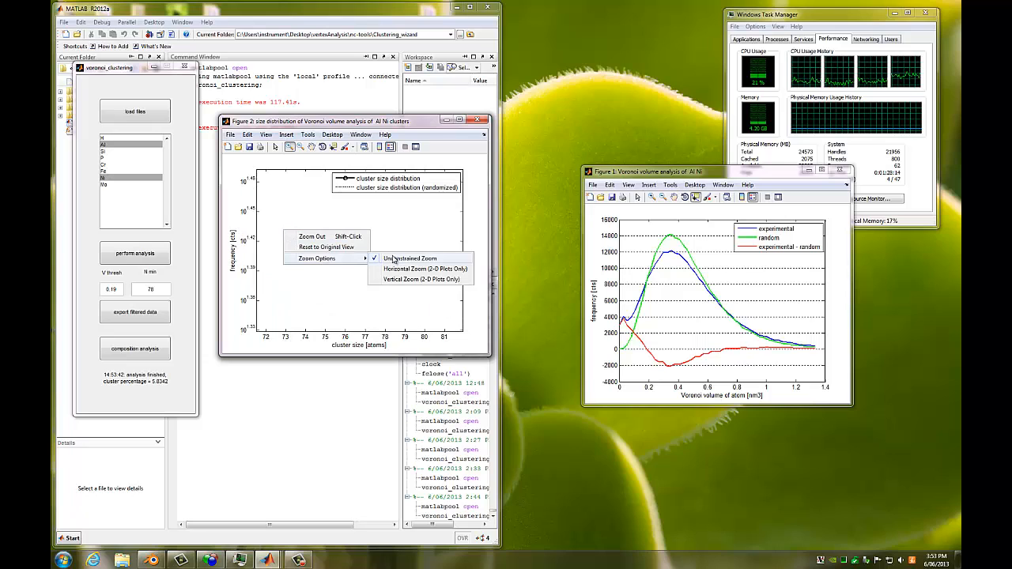
pyautogui.click(330, 248)
# Restrict zooming to horizontal and magnify the cluster size distribution to sizes below about 22 atoms.
pyautogui.rightClick(326, 248)
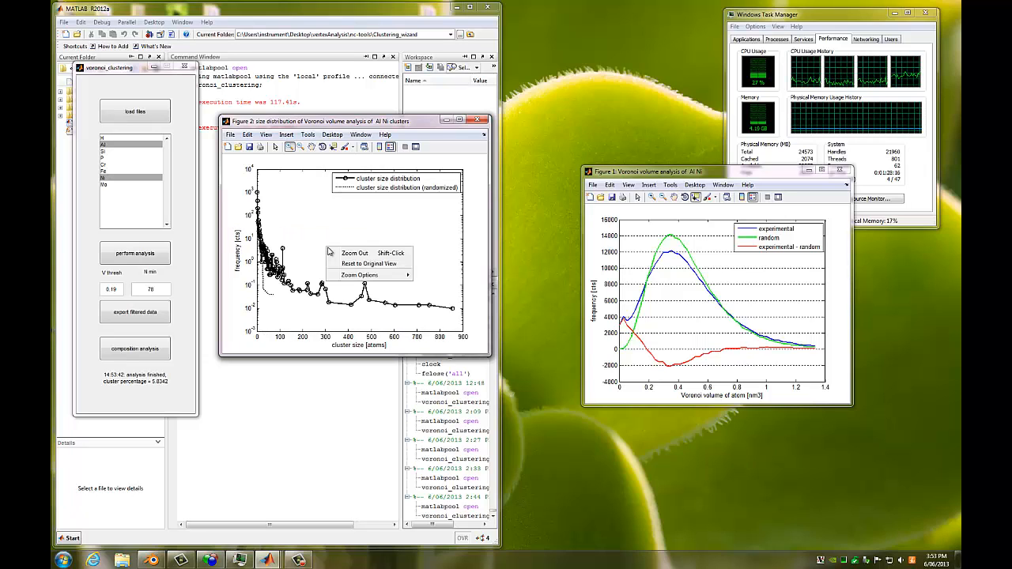
pyautogui.moveTo(351, 275)
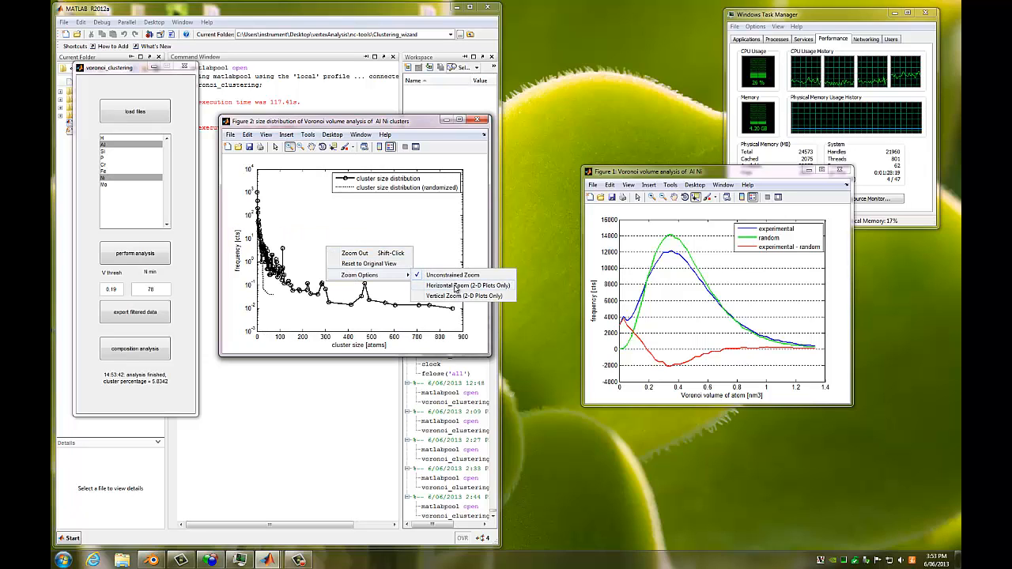
pyautogui.click(455, 286)
pyautogui.moveTo(291, 250); pyautogui.dragTo(395, 257)
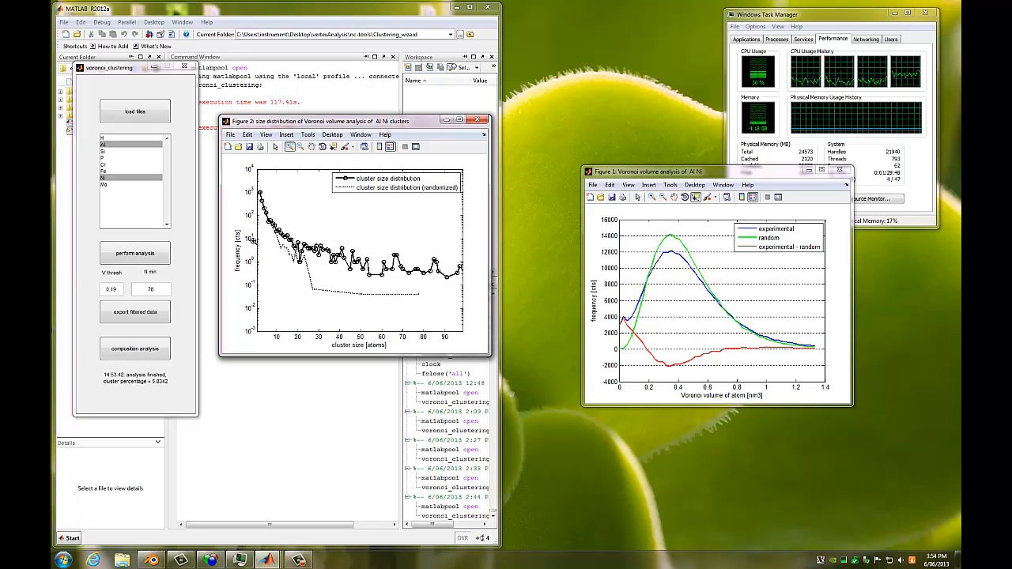
pyautogui.moveTo(253, 242); pyautogui.dragTo(302, 243)
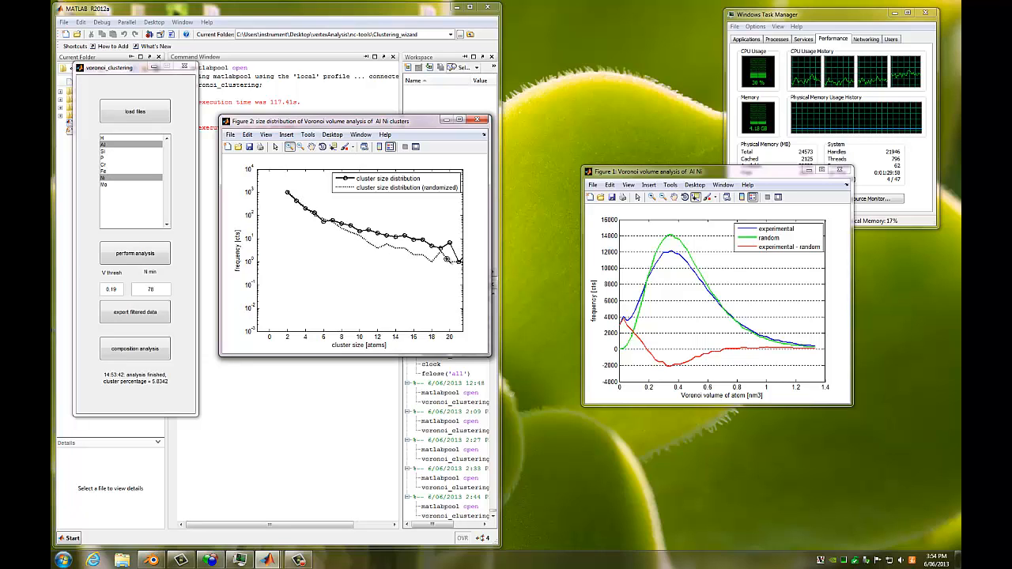
# Restore the full range of the cluster size distribution plot and set N min to 28.
pyautogui.doubleClick(326, 230)
pyautogui.keyDown('shift'); pyautogui.click(326, 231); pyautogui.keyUp('shift')
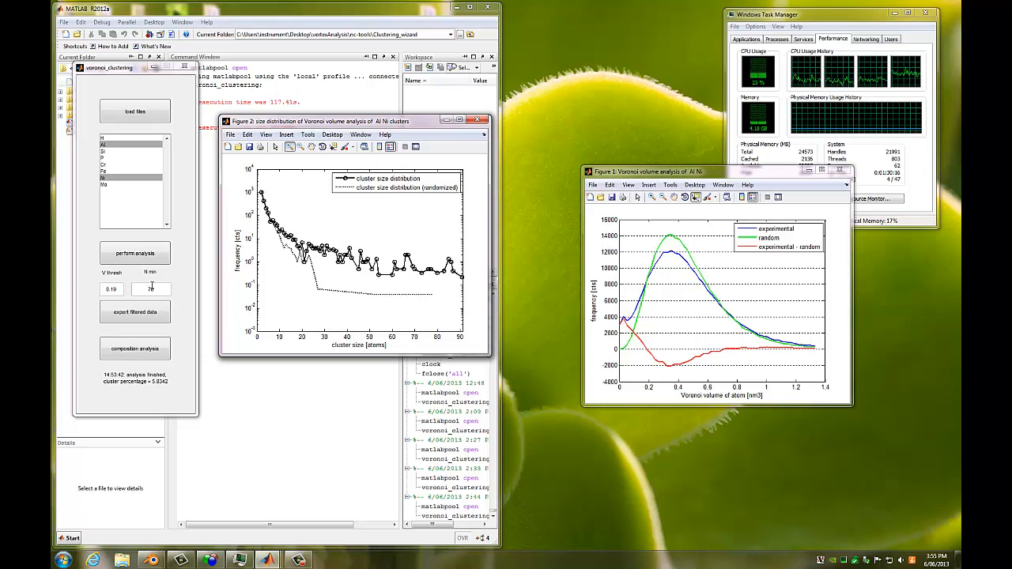
pyautogui.doubleClick(151, 289)
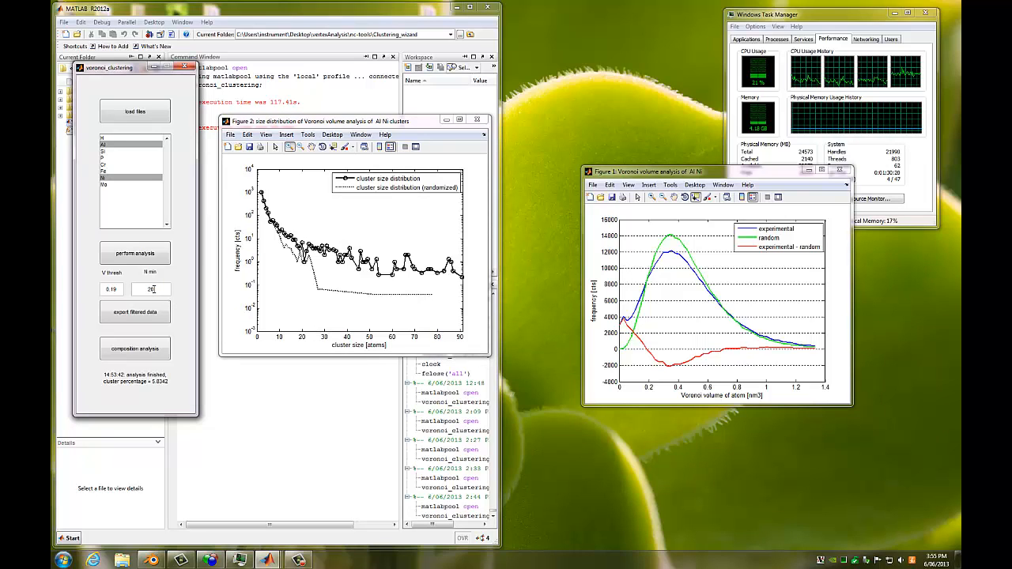
pyautogui.press('Return')
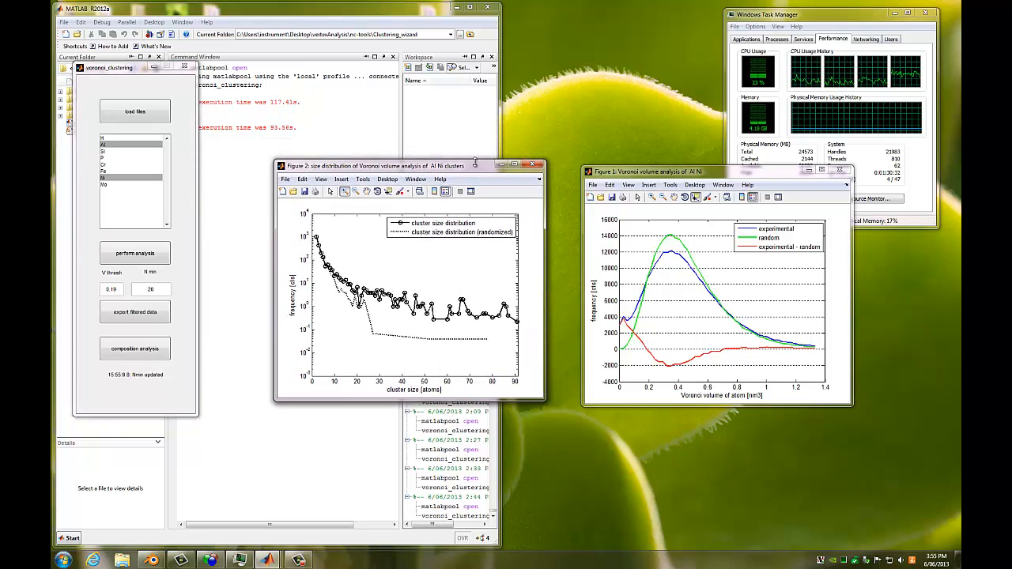
# Move both result figures higher on the desktop and start exporting the filtered data as "clusters: test atoms".
pyautogui.moveTo(619, 172); pyautogui.dragTo(603, 88)
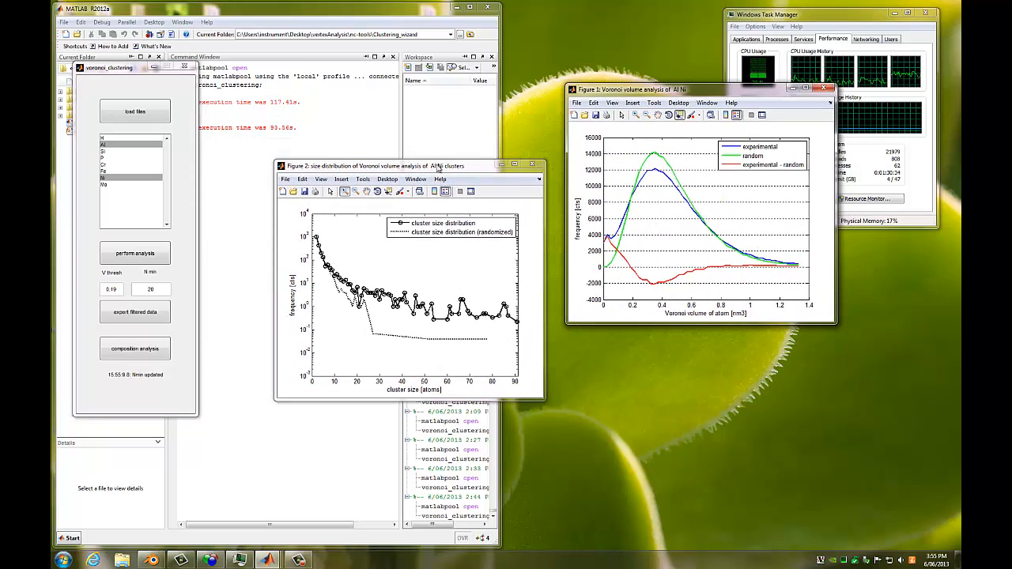
pyautogui.moveTo(437, 164); pyautogui.dragTo(439, 91)
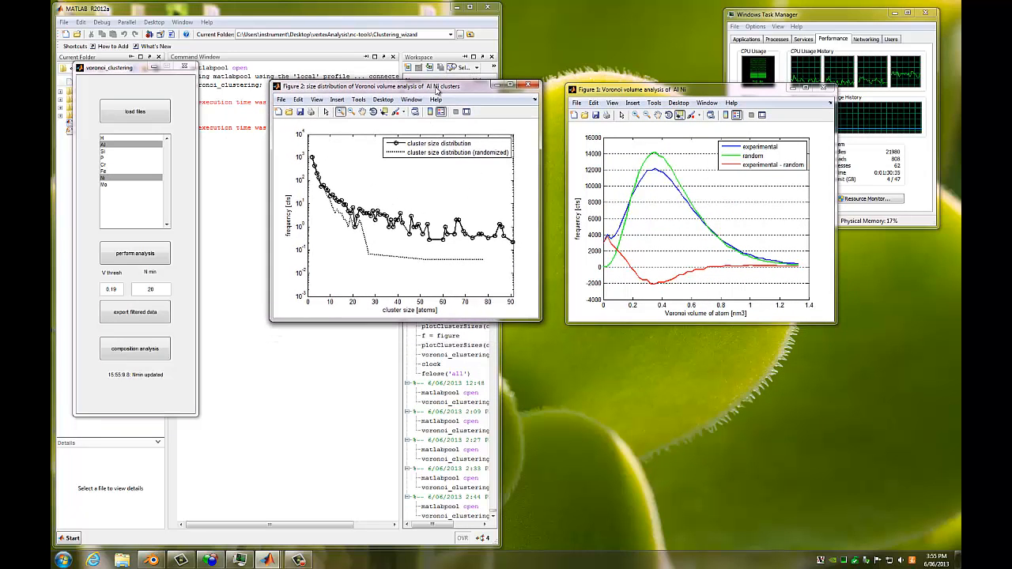
pyautogui.click(139, 314)
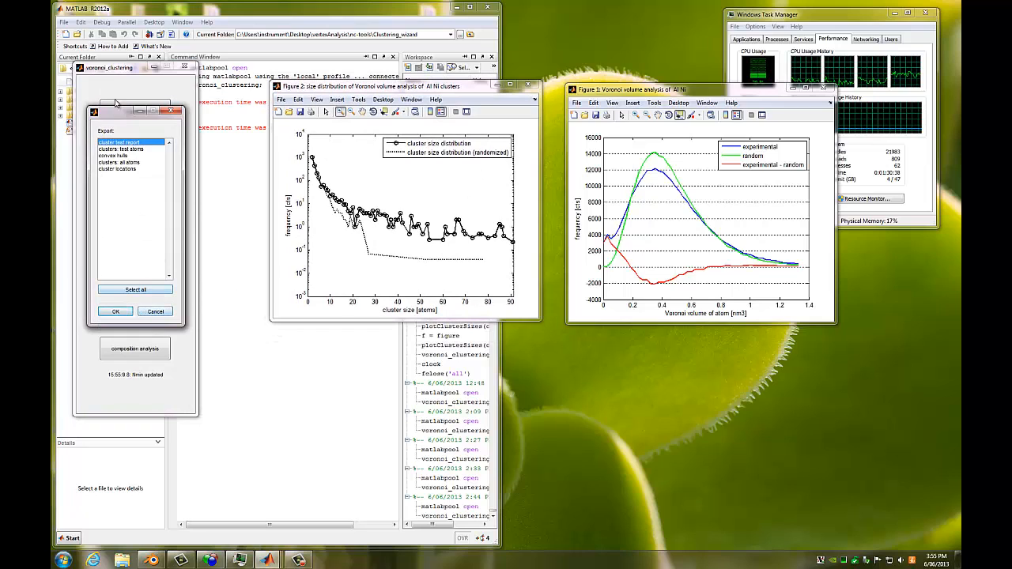
pyautogui.moveTo(120, 107); pyautogui.dragTo(251, 123)
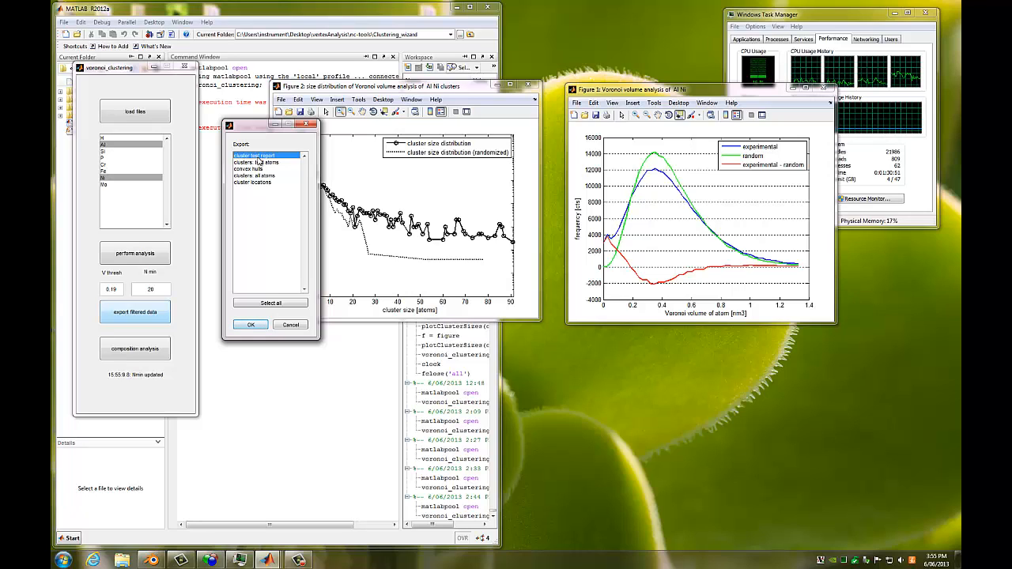
pyautogui.click(261, 162)
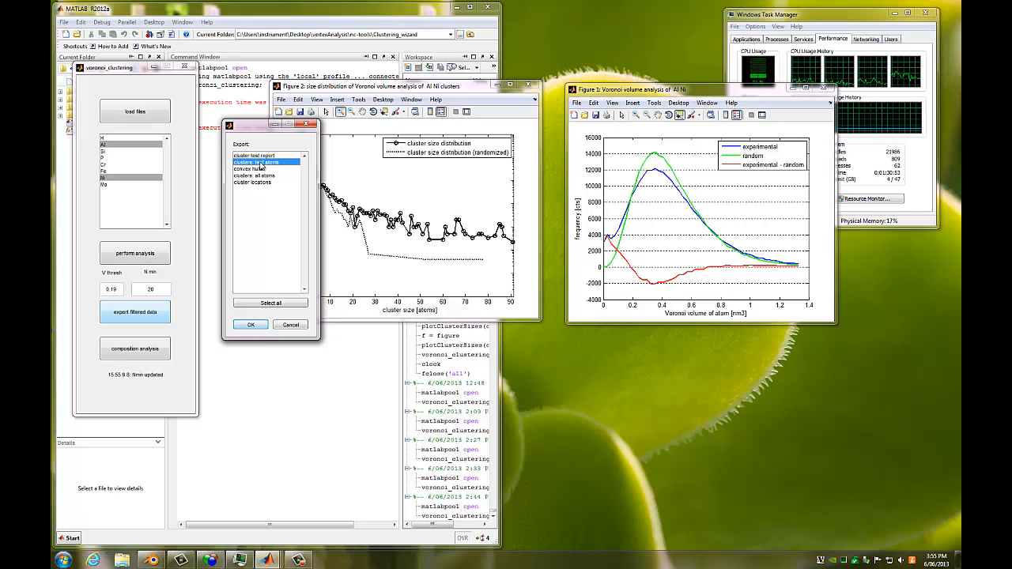
pyautogui.click(251, 325)
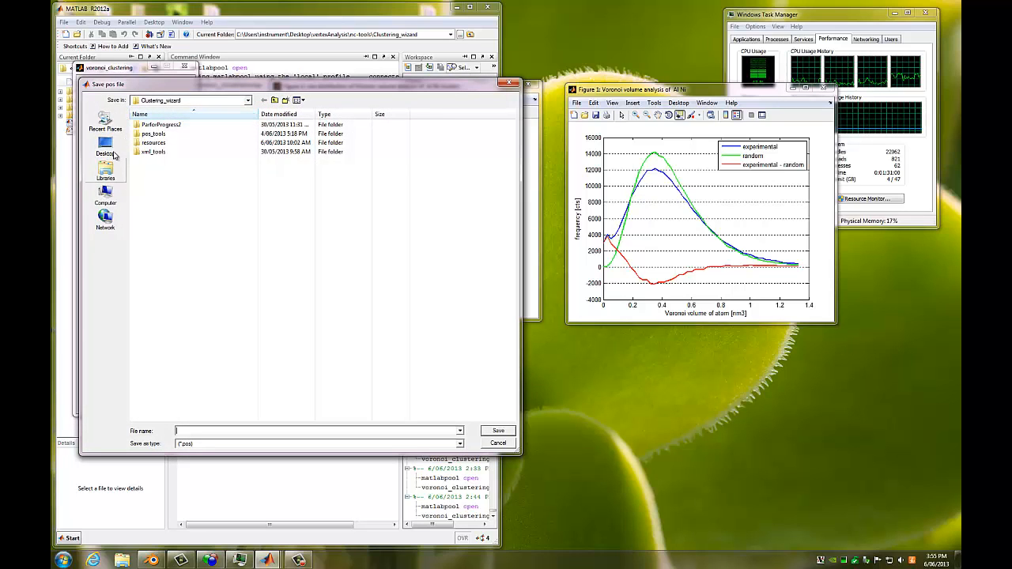
# Save the exported clusters as the pos file clustersAlNi in the Al-Ni prec folder on the Desktop.
pyautogui.click(105, 148)
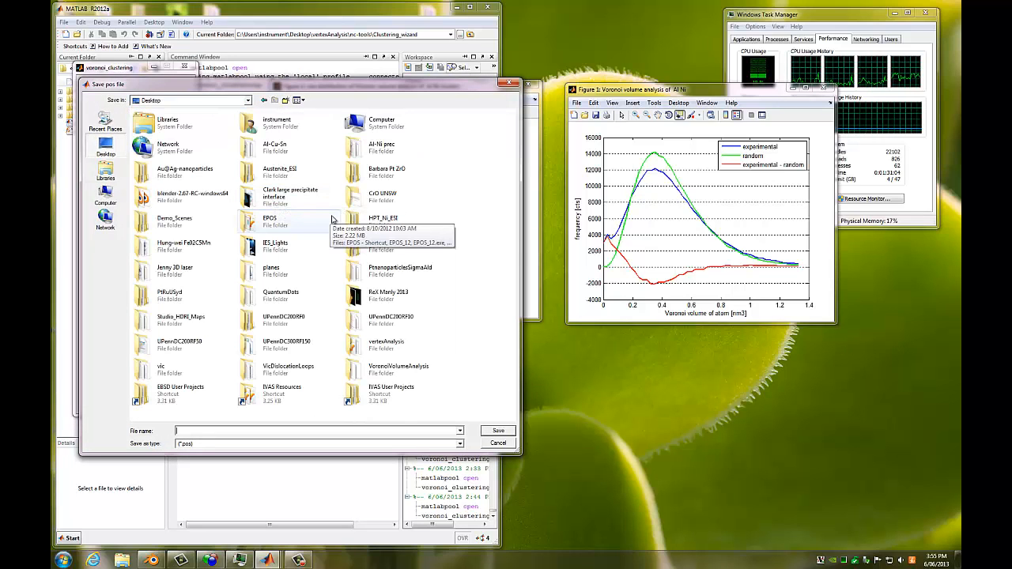
pyautogui.doubleClick(359, 149)
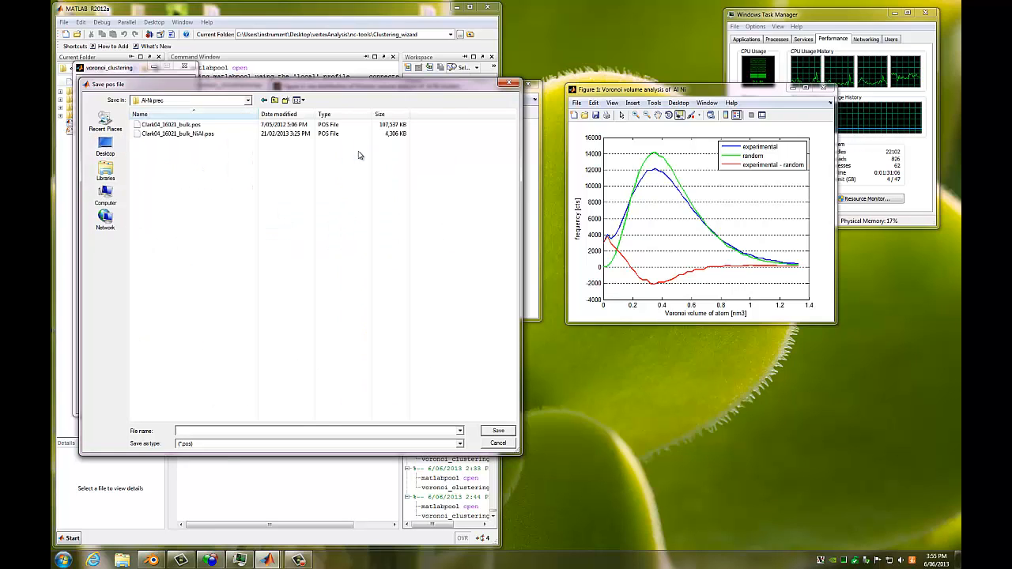
pyautogui.click(222, 433)
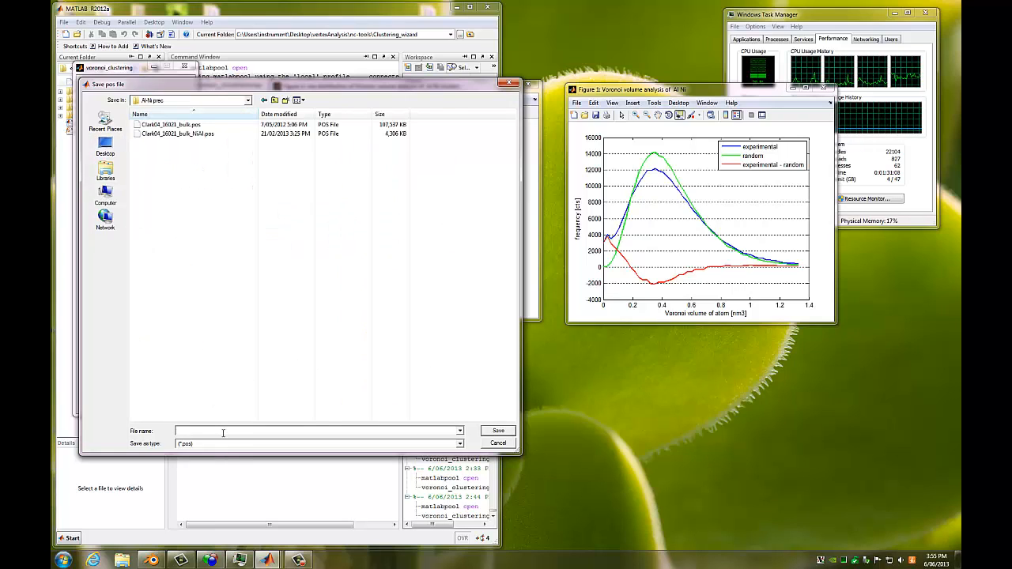
pyautogui.write('c')
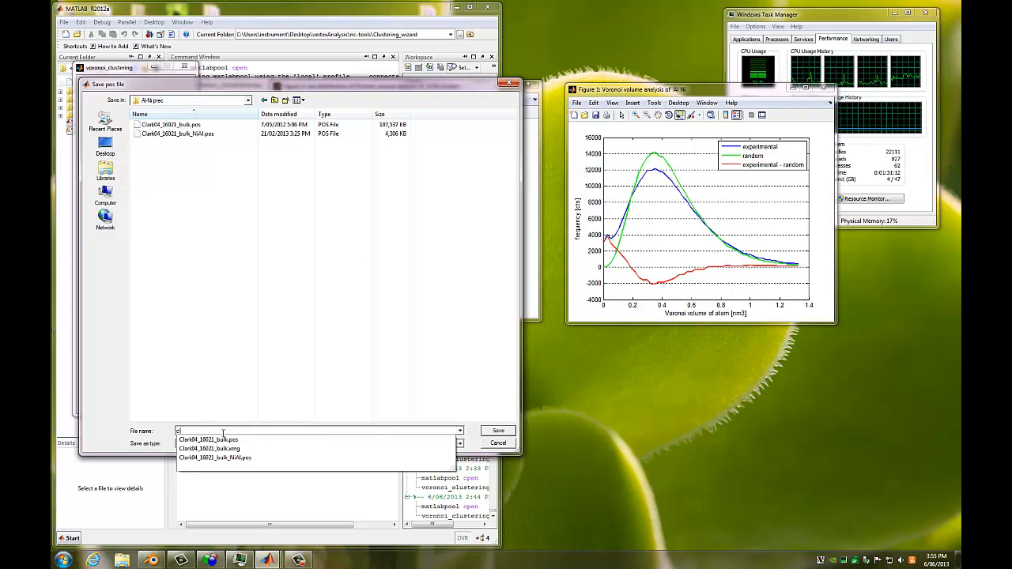
pyautogui.write('lusters')
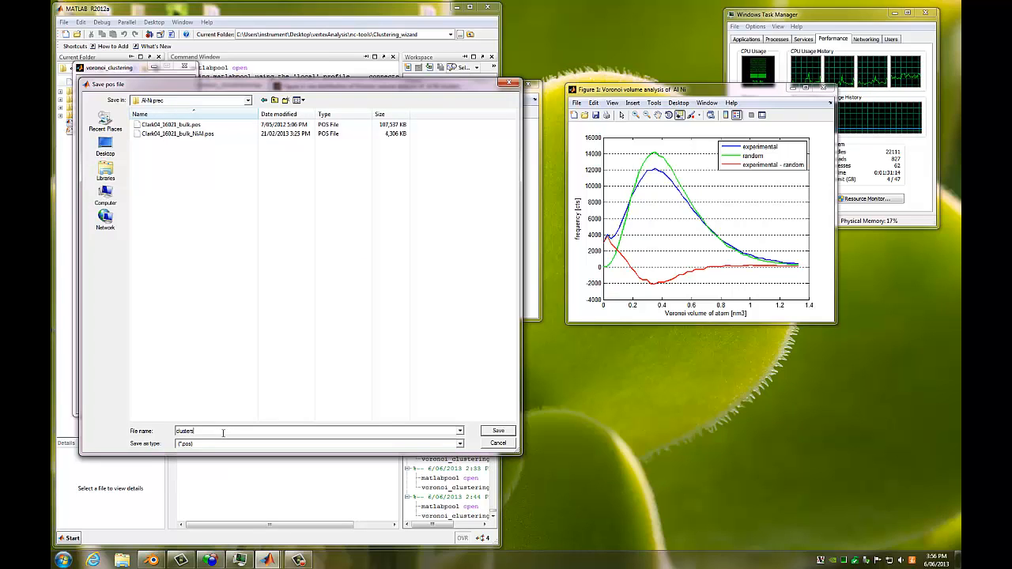
pyautogui.write('Al')
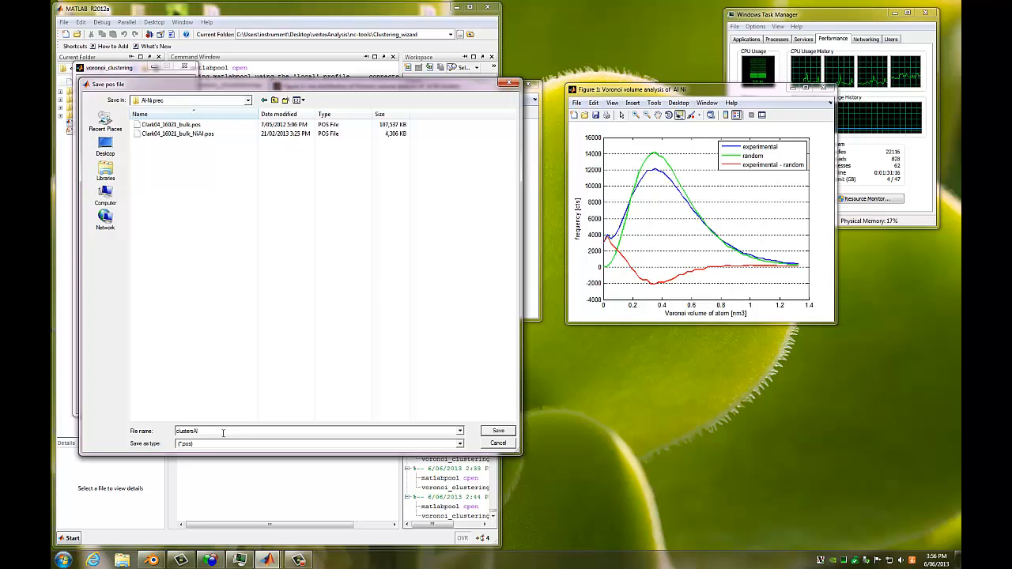
pyautogui.write('Ni')
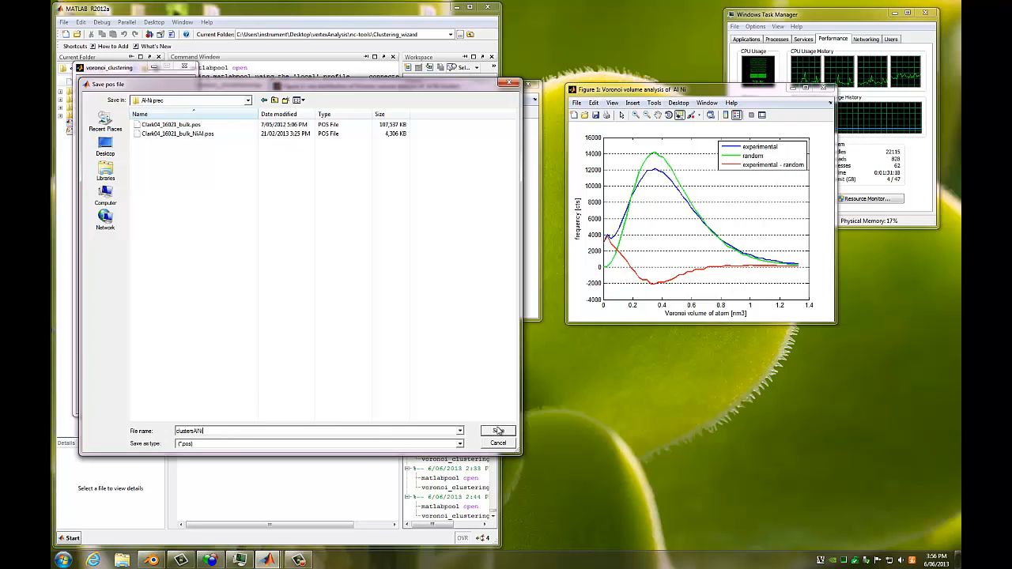
pyautogui.click(460, 445)
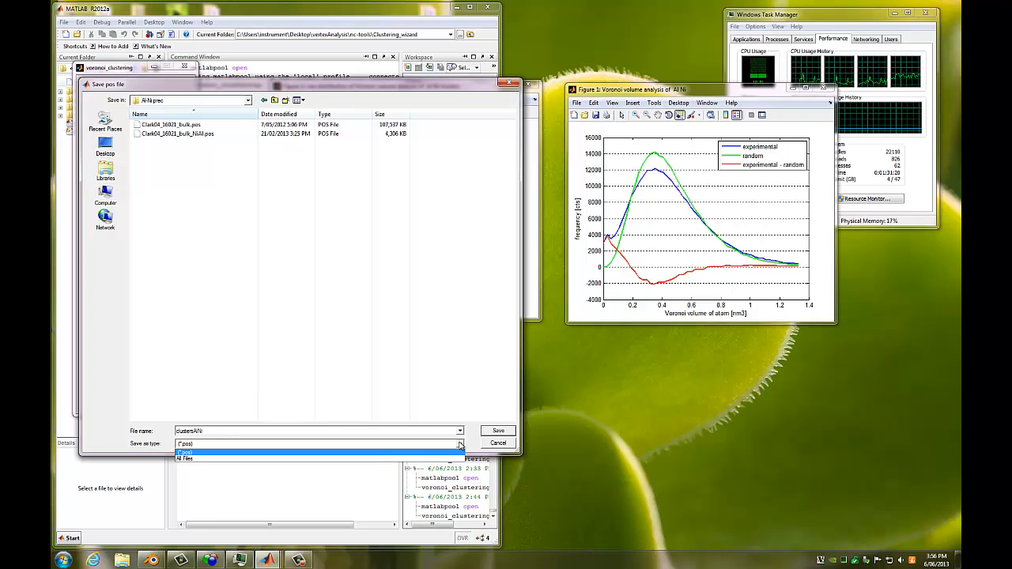
pyautogui.click(460, 444)
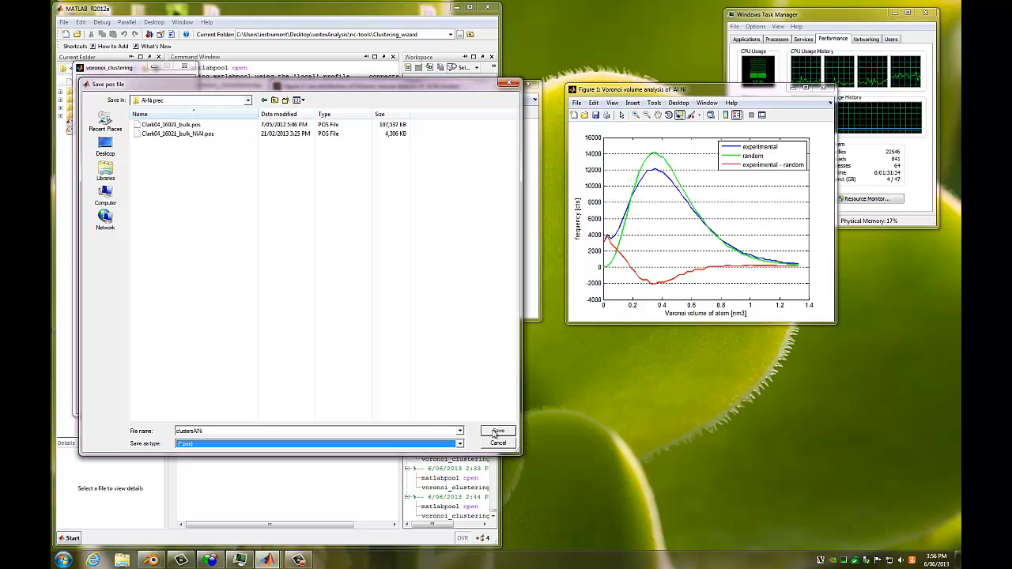
pyautogui.click(496, 432)
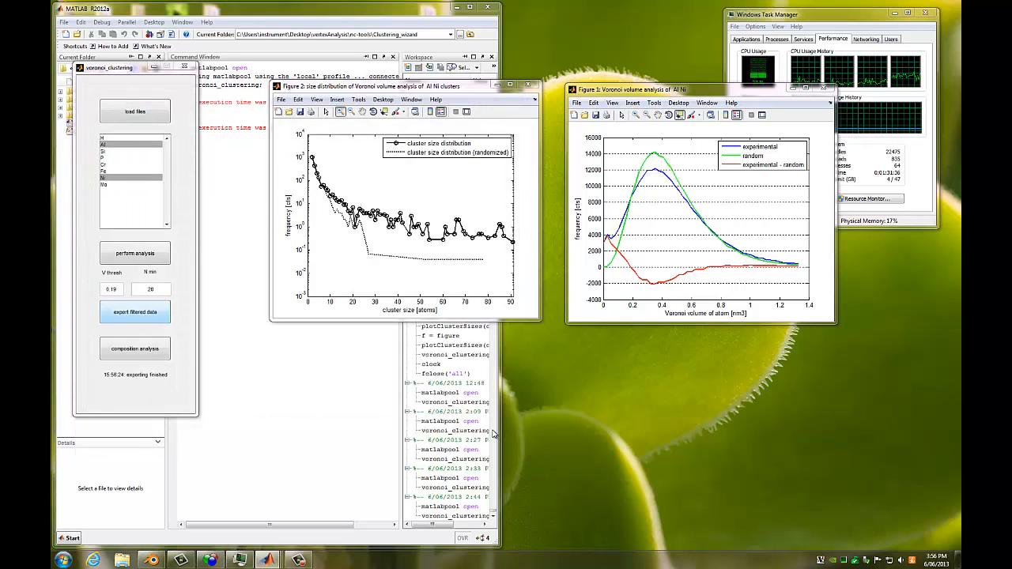
# Switch to 3Depict and load clustersAlNi.pos from the Al-Ni prec folder on the Desktop.
pyautogui.click(210, 560)
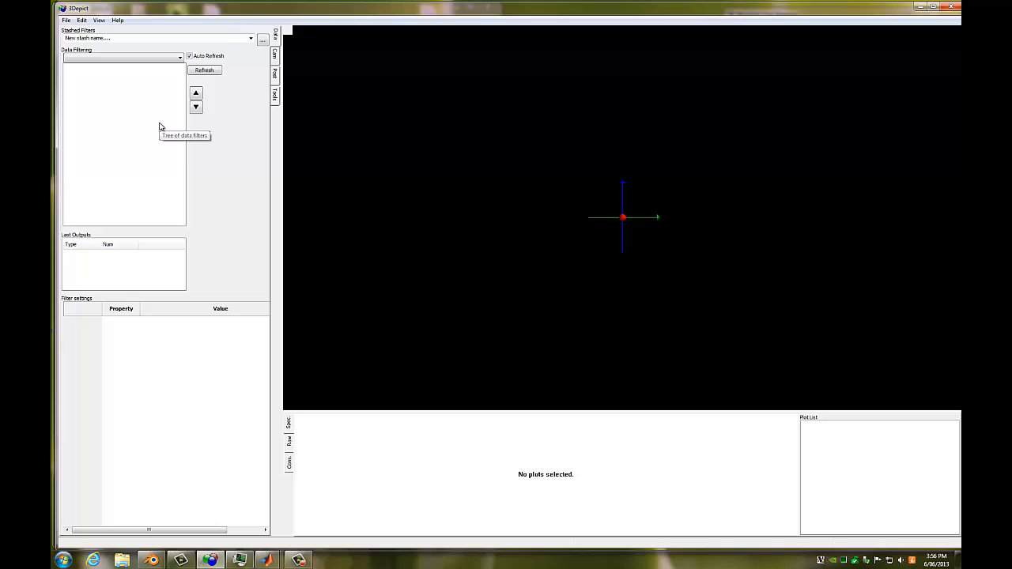
pyautogui.hotkey('ctrl', 'o')
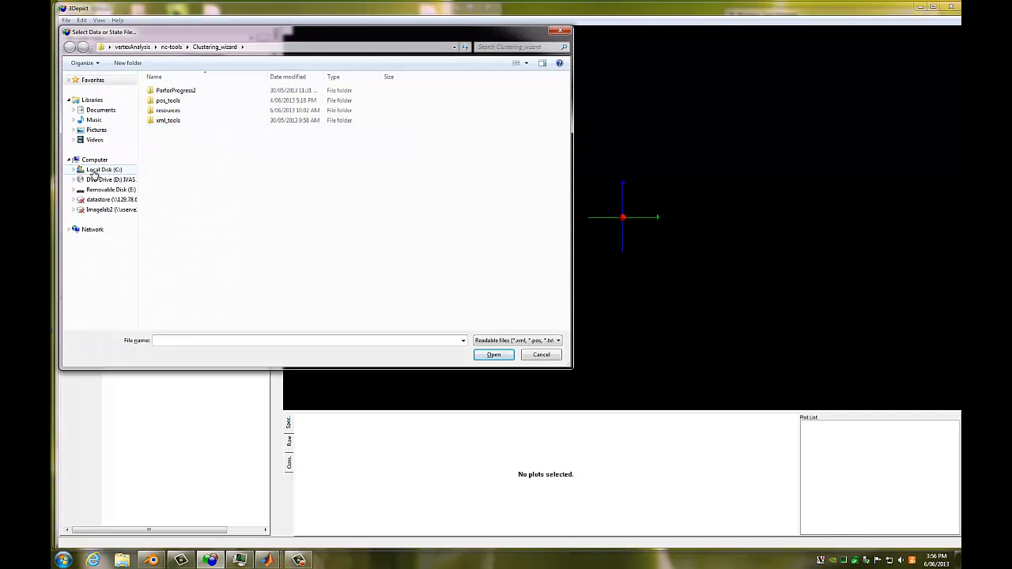
pyautogui.click(83, 80)
pyautogui.click(186, 88)
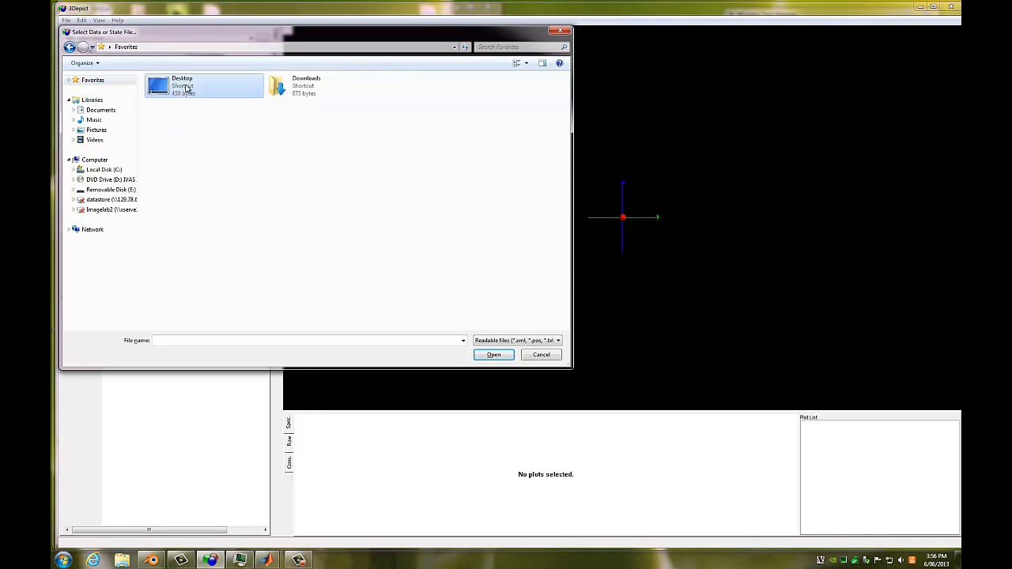
pyautogui.doubleClick(186, 88)
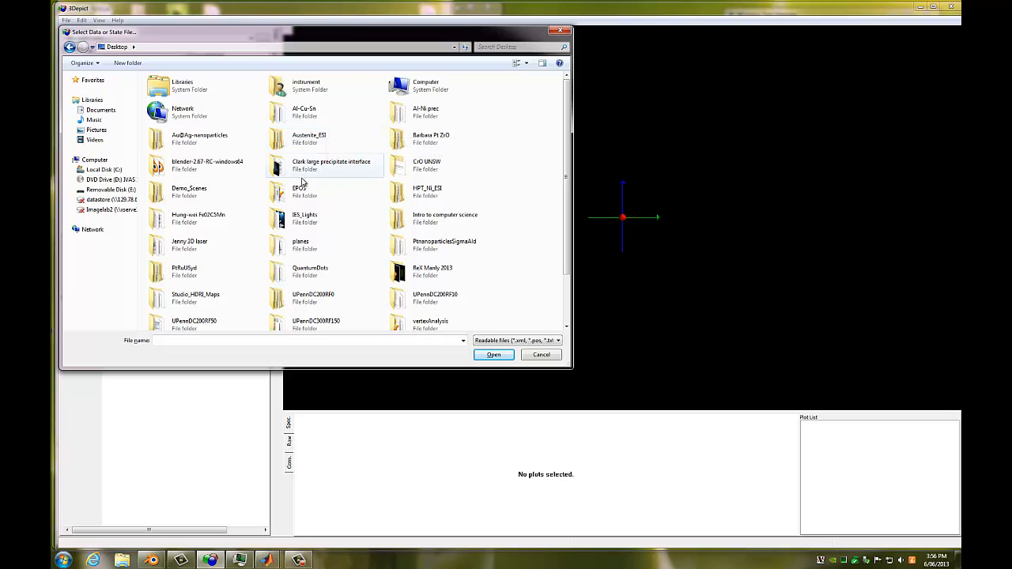
pyautogui.doubleClick(422, 117)
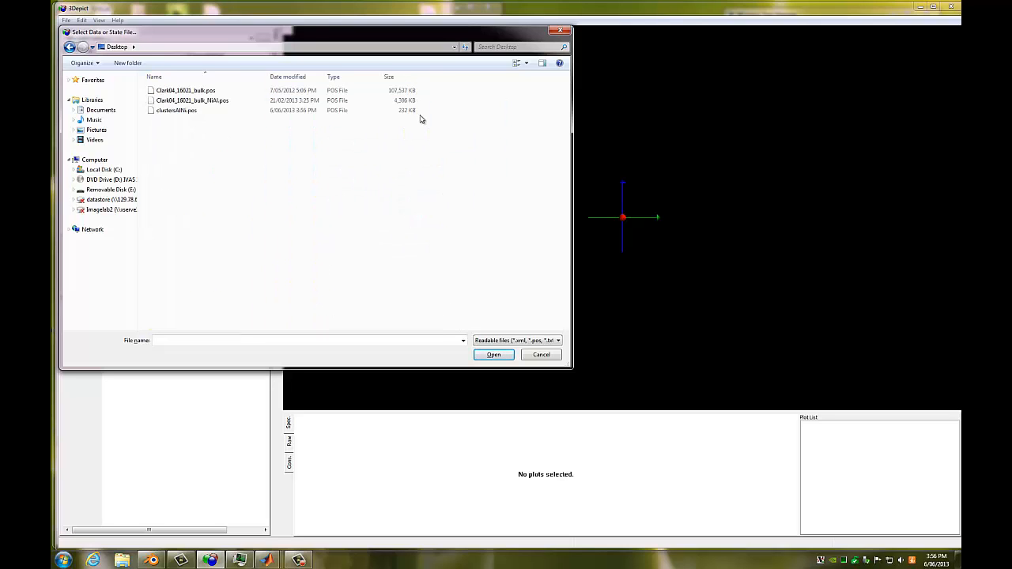
pyautogui.doubleClick(169, 112)
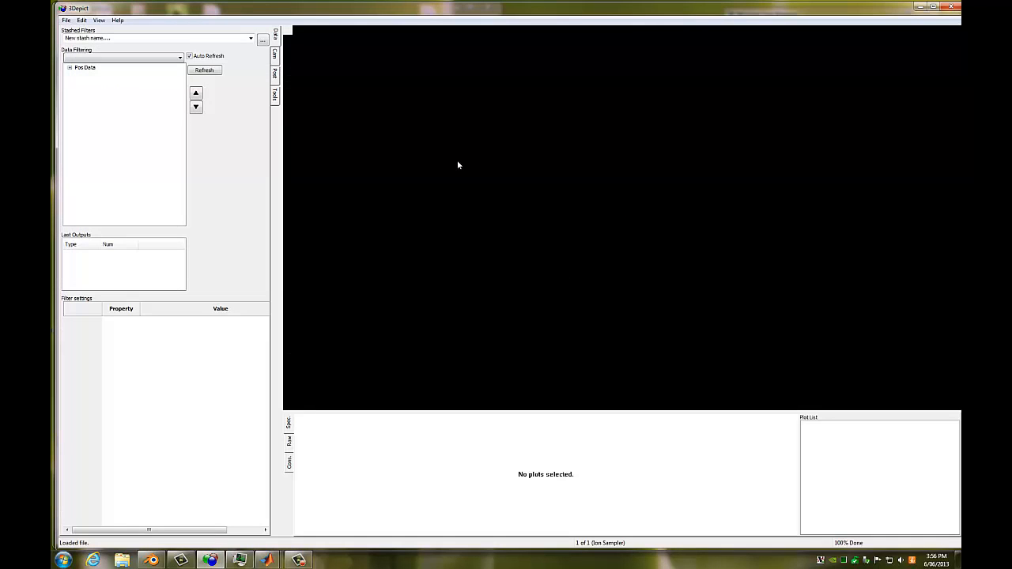
# Try to remove the Ion Sampler filter under Pos Data.
pyautogui.click(70, 67)
pyautogui.click(84, 67)
pyautogui.click(99, 75)
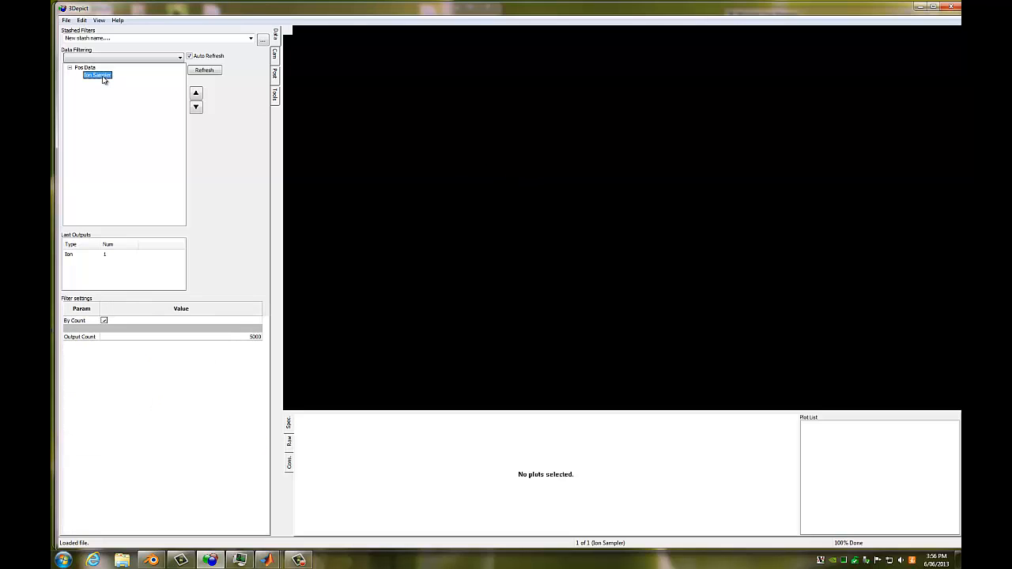
pyautogui.press('Delete')
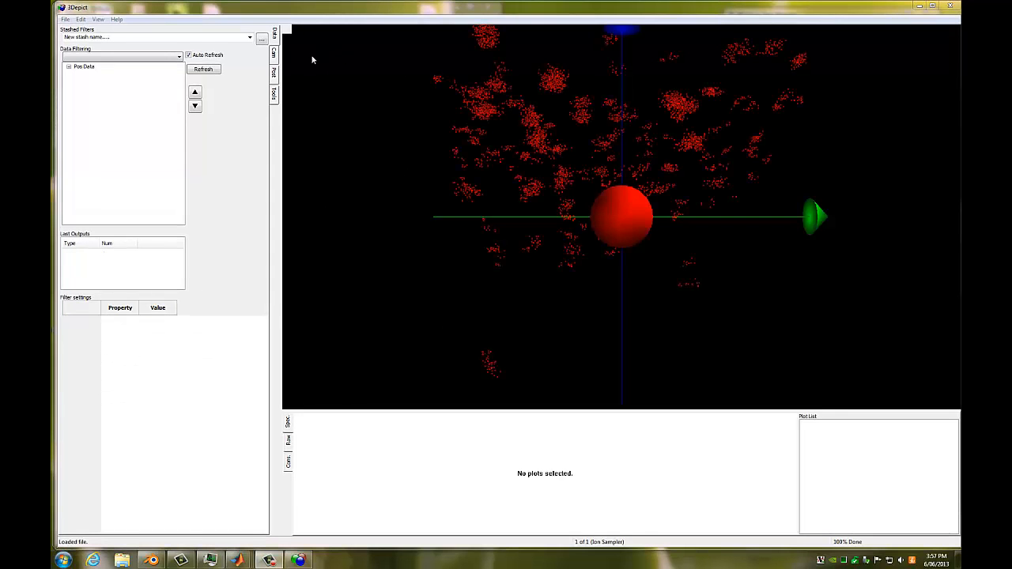
# Create a camera named "o", set its projection to Orthogonal and rotate the view around the clusters.
pyautogui.click(276, 55)
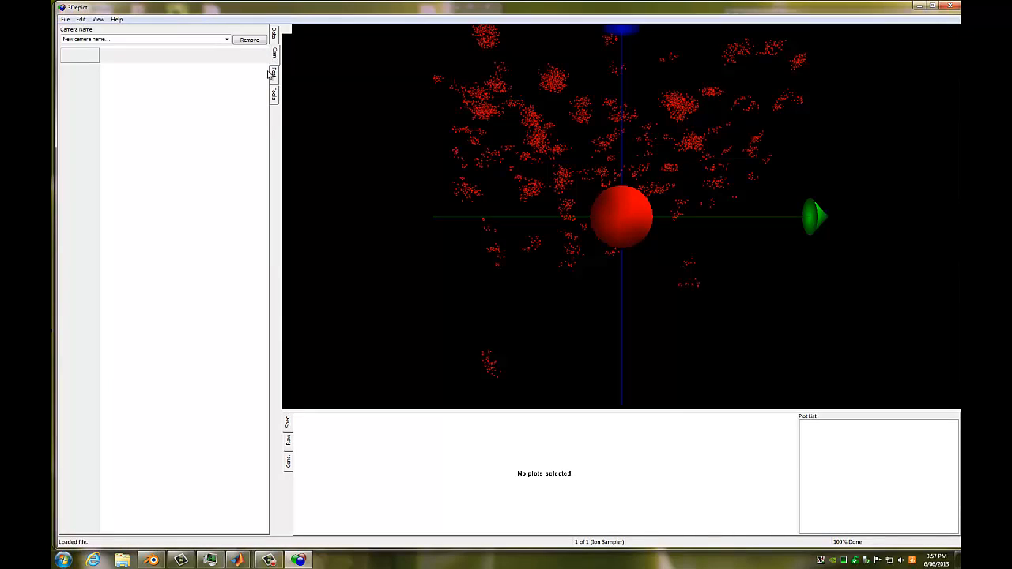
pyautogui.click(175, 39)
pyautogui.write('o')
pyautogui.press('Return')
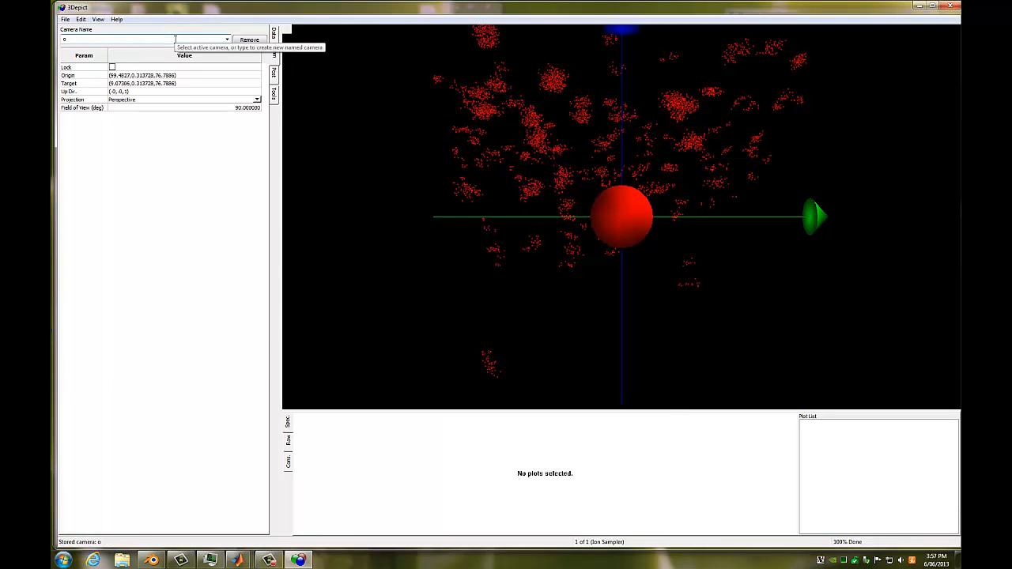
pyautogui.click(243, 101)
pyautogui.click(255, 101)
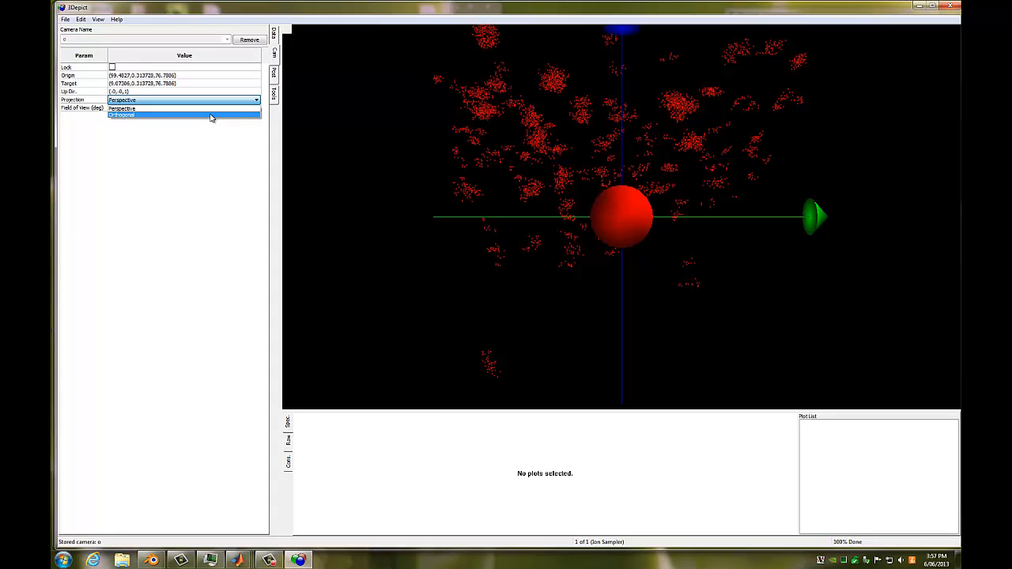
pyautogui.click(215, 114)
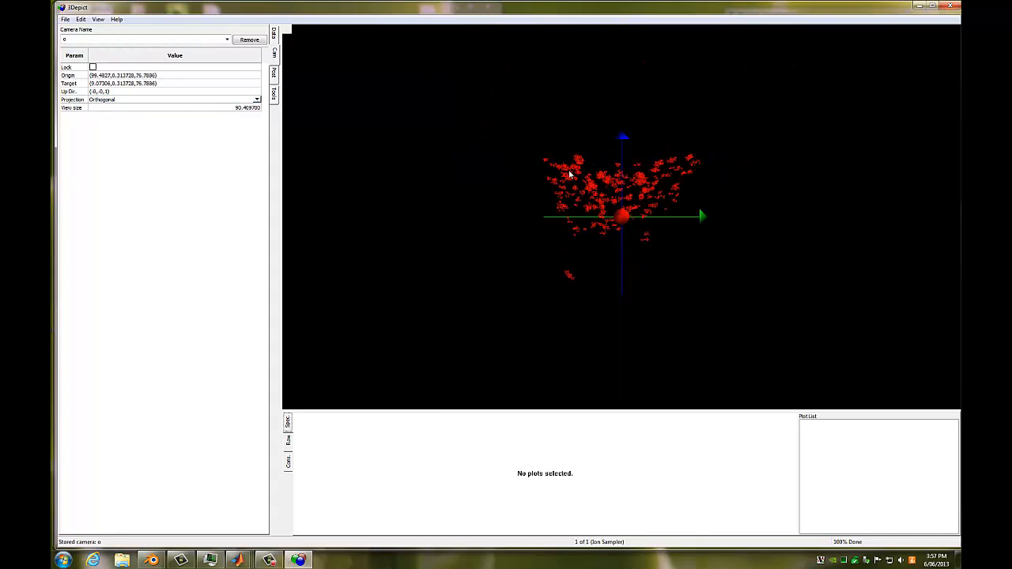
pyautogui.moveTo(623, 199); pyautogui.dragTo(516, 182)
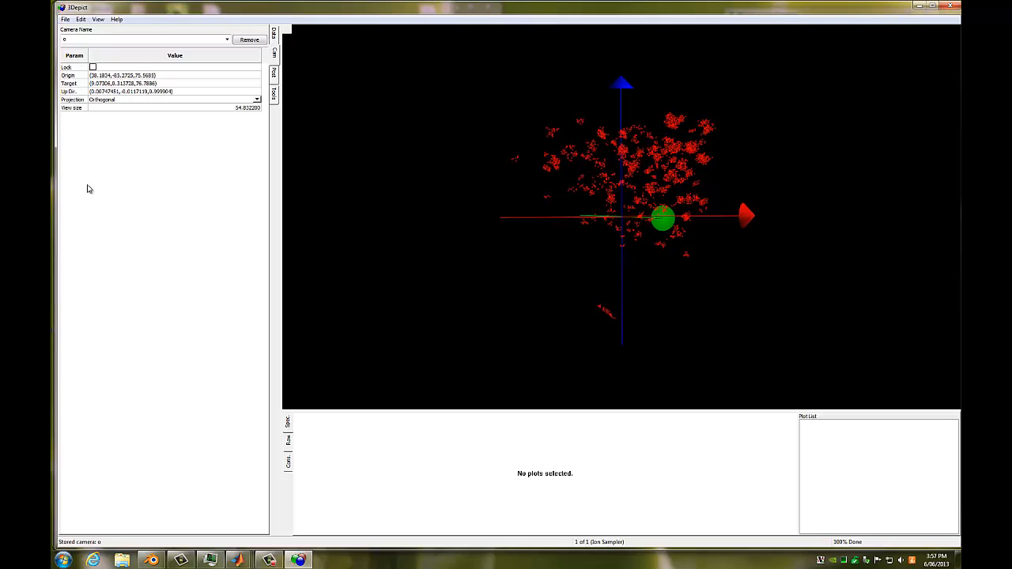
# Narrow the 3Depict window to uncover voronoi_clustering beside it and delete the Ion Sampler filter under Pos Data.
pyautogui.moveTo(57, 190); pyautogui.dragTo(276, 190)
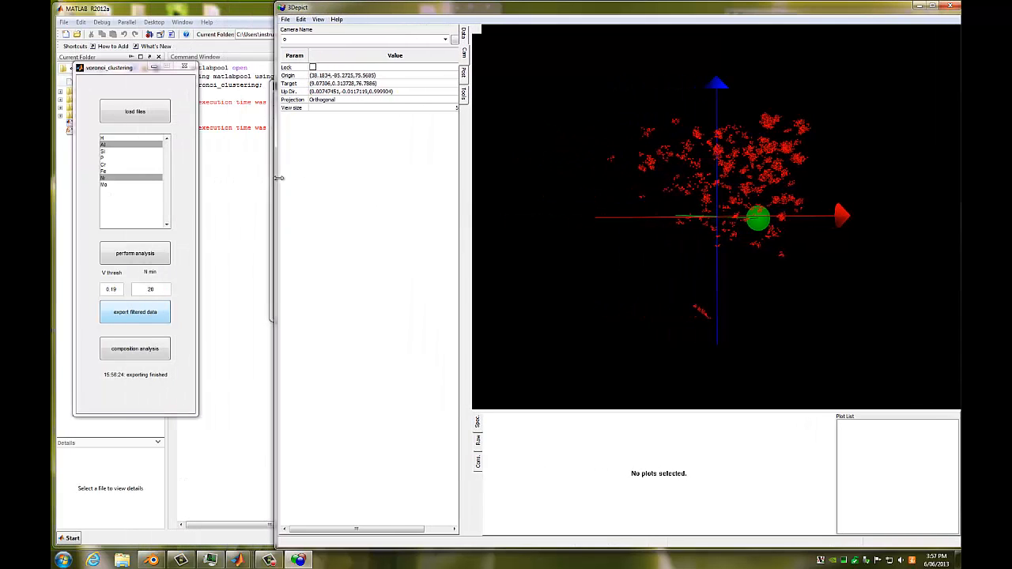
pyautogui.click(466, 35)
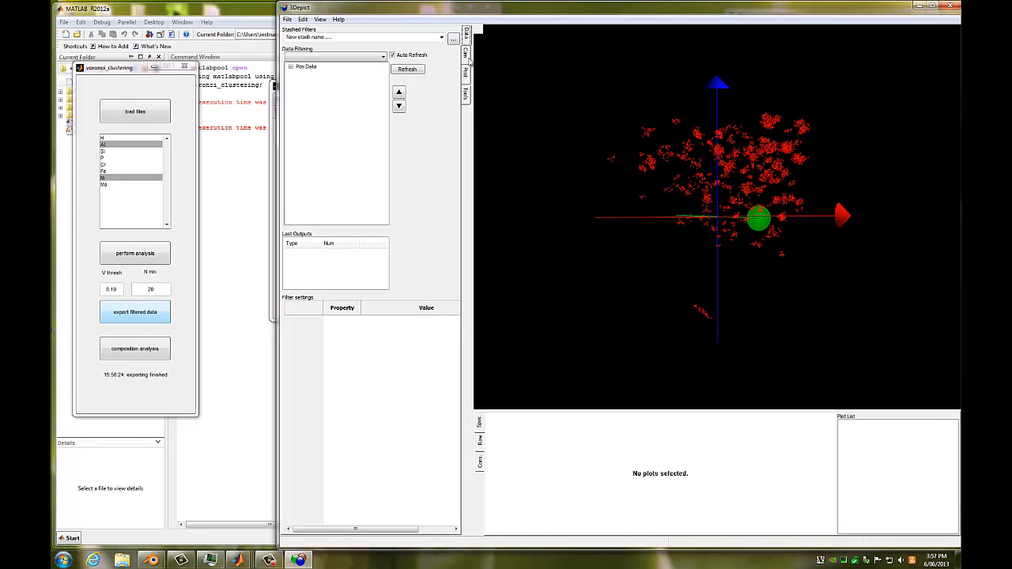
pyautogui.click(294, 68)
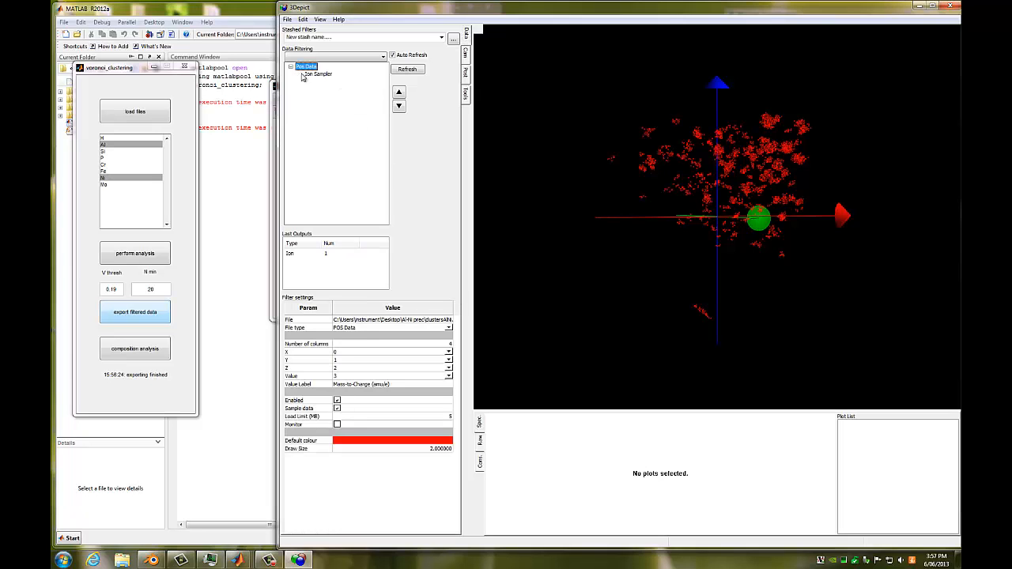
pyautogui.click(312, 75)
pyautogui.press('Delete')
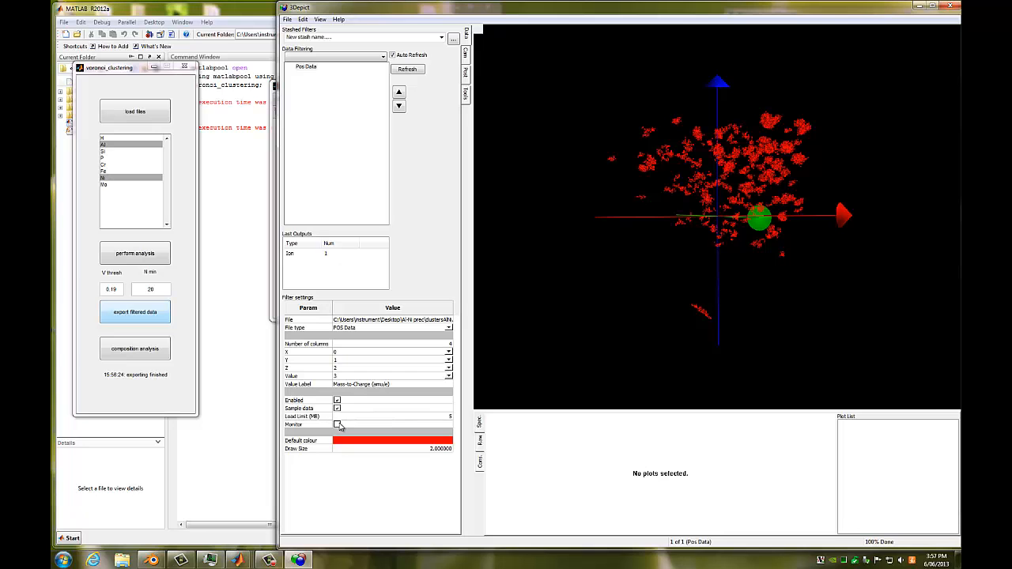
# Turn on Monitor for the clustersAlNi Pos Data and rotate the cluster view.
pyautogui.moveTo(791, 170); pyautogui.dragTo(736, 176)
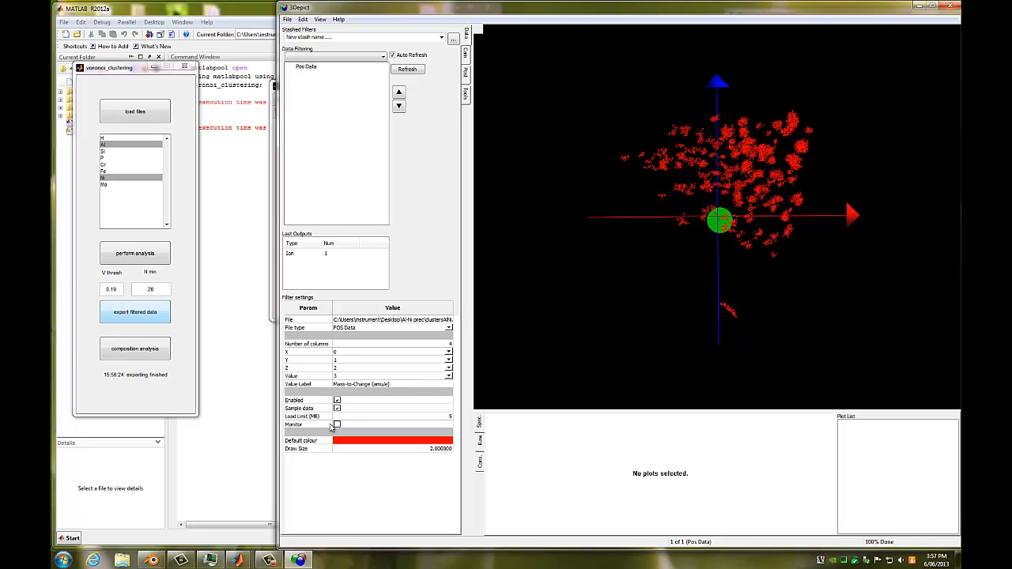
pyautogui.click(338, 426)
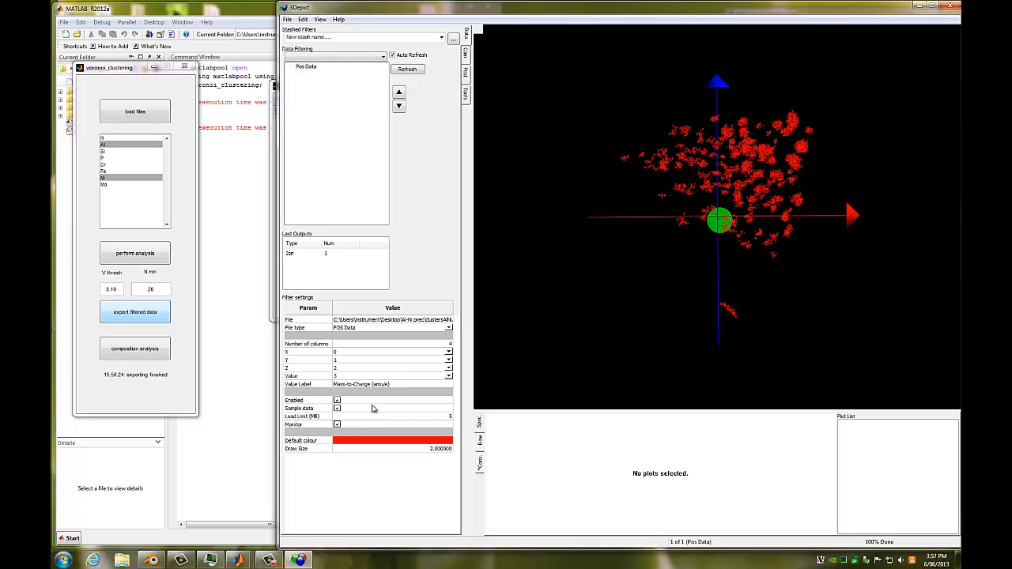
# Try different N min values in voronoi_clustering and rotate the updated clusters in 3Depict to compare them.
pyautogui.click(138, 91)
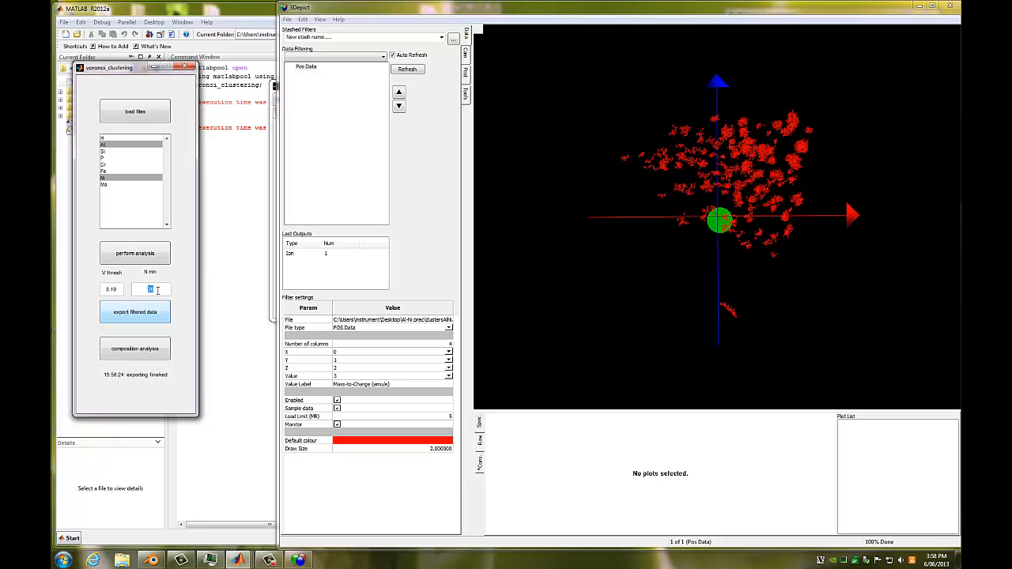
pyautogui.press('Return')
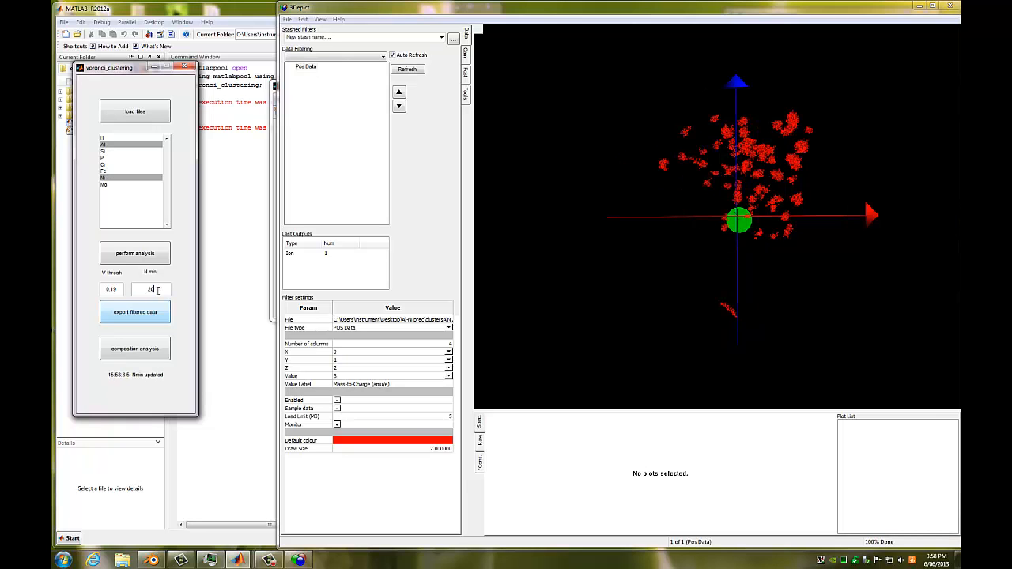
pyautogui.press('Return')
pyautogui.moveTo(691, 177); pyautogui.dragTo(798, 163)
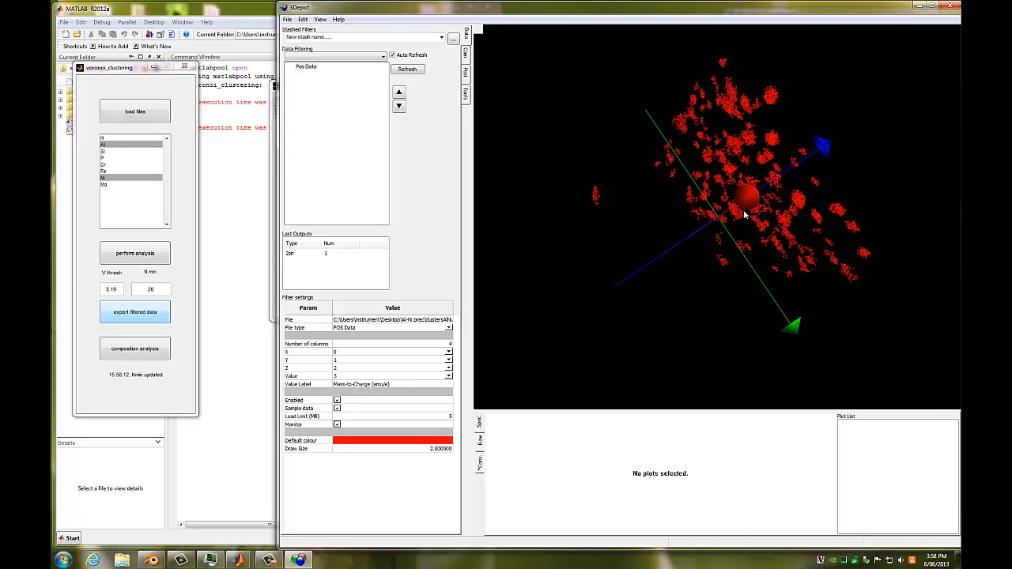
# Probe the cluster size distribution in Figure 2 with the data cursor and set N min to 23 in voronoi_clustering.
pyautogui.click(238, 560)
pyautogui.click(401, 488)
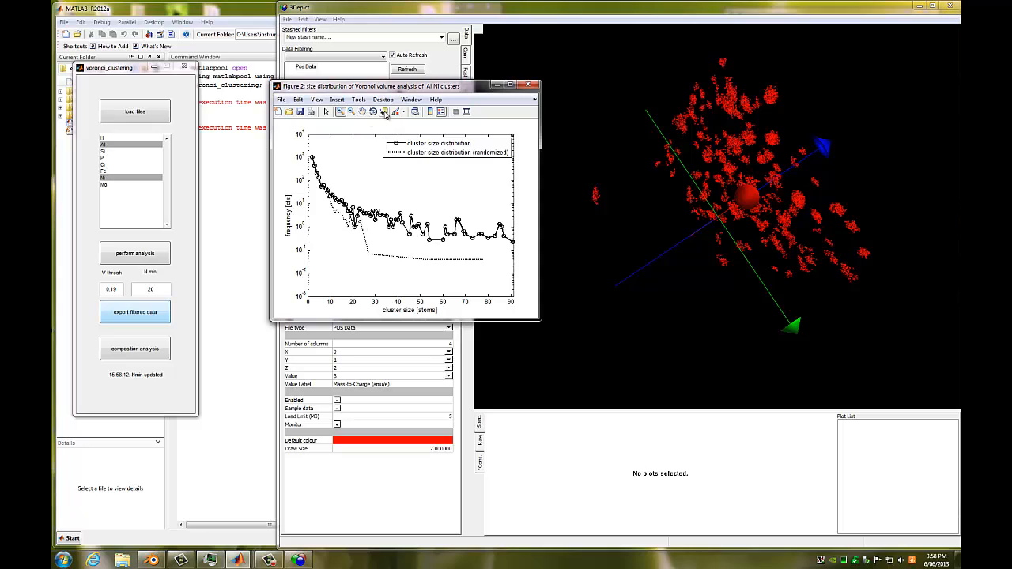
pyautogui.click(384, 112)
pyautogui.click(359, 218)
pyautogui.click(367, 187)
pyautogui.click(153, 291)
pyautogui.doubleClick(154, 290)
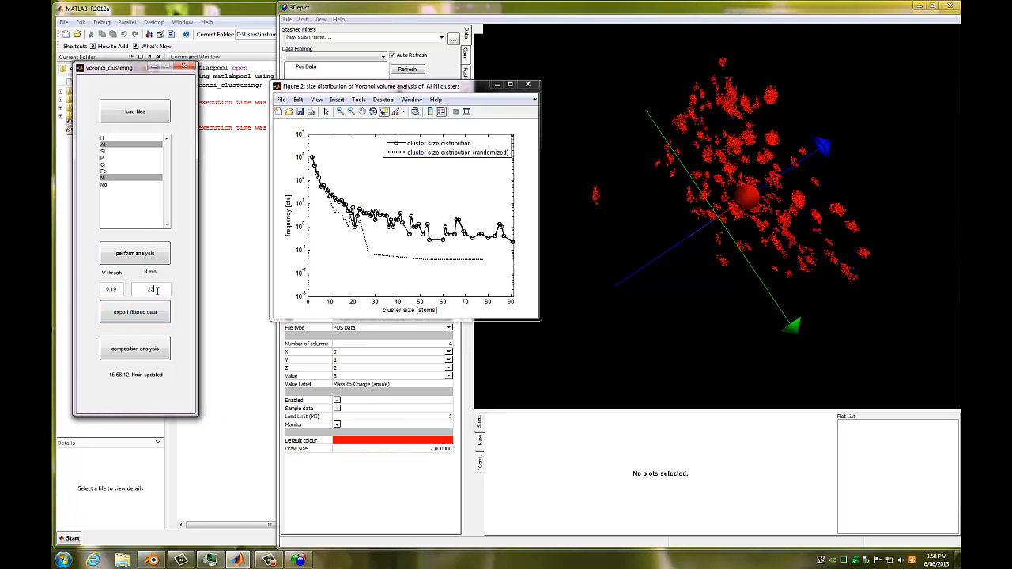
pyautogui.write('23')
pyautogui.press('Return')
pyautogui.moveTo(816, 166); pyautogui.dragTo(662, 167)
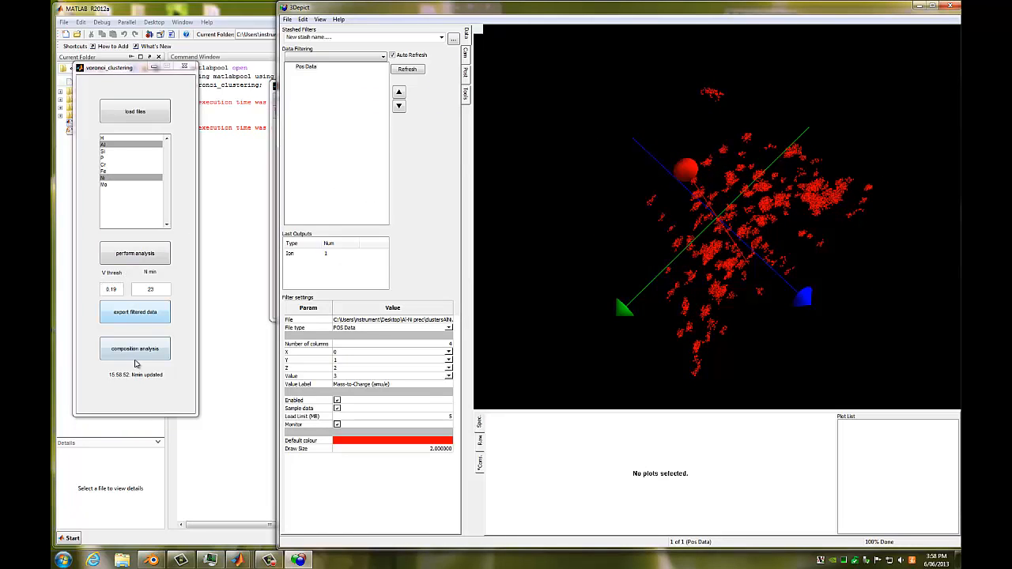
# Export the cluster locations from voronoi_clustering as the pos file clusterLocations in the Al-Ni prec folder.
pyautogui.click(147, 313)
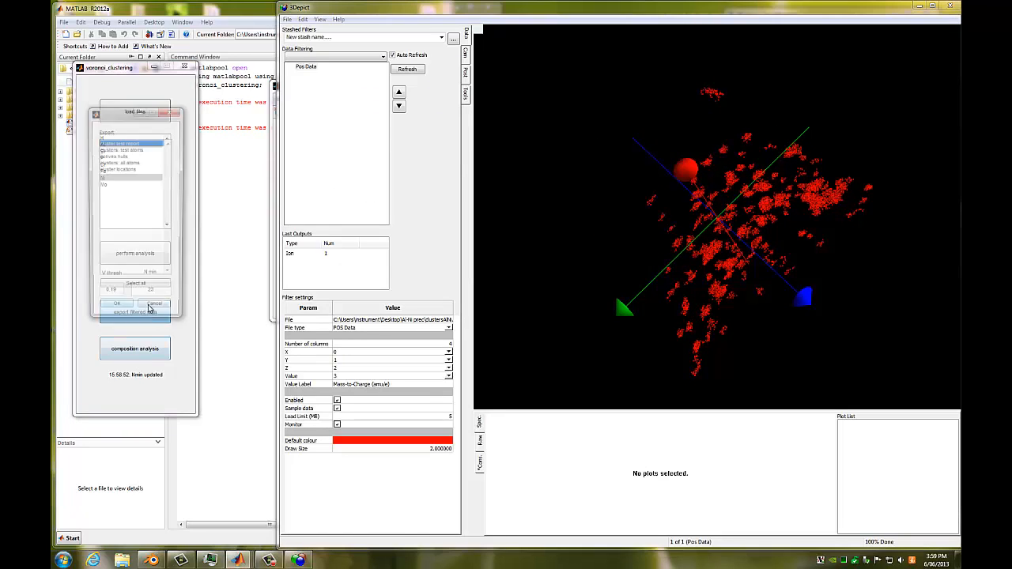
pyautogui.click(131, 171)
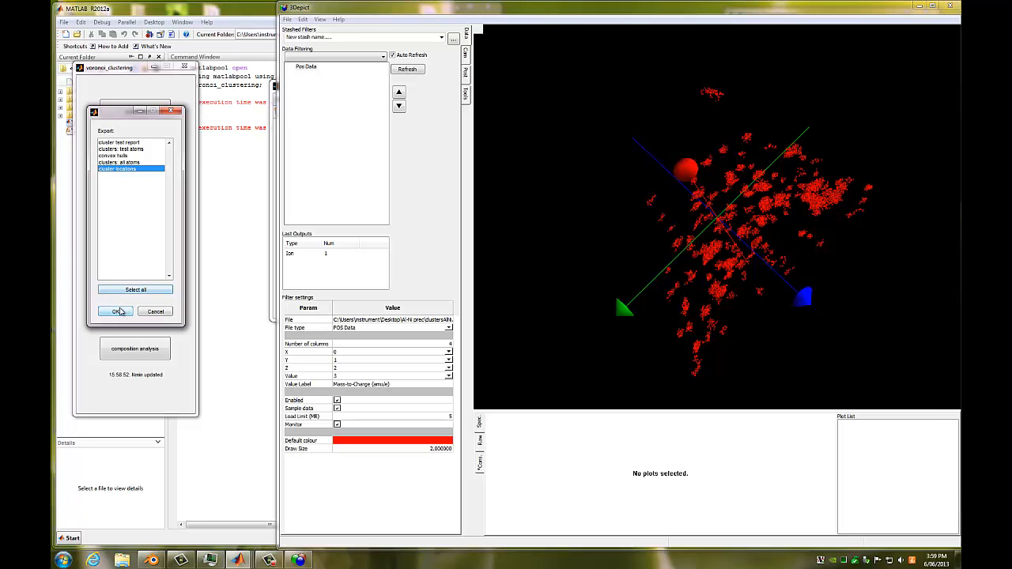
pyautogui.click(118, 312)
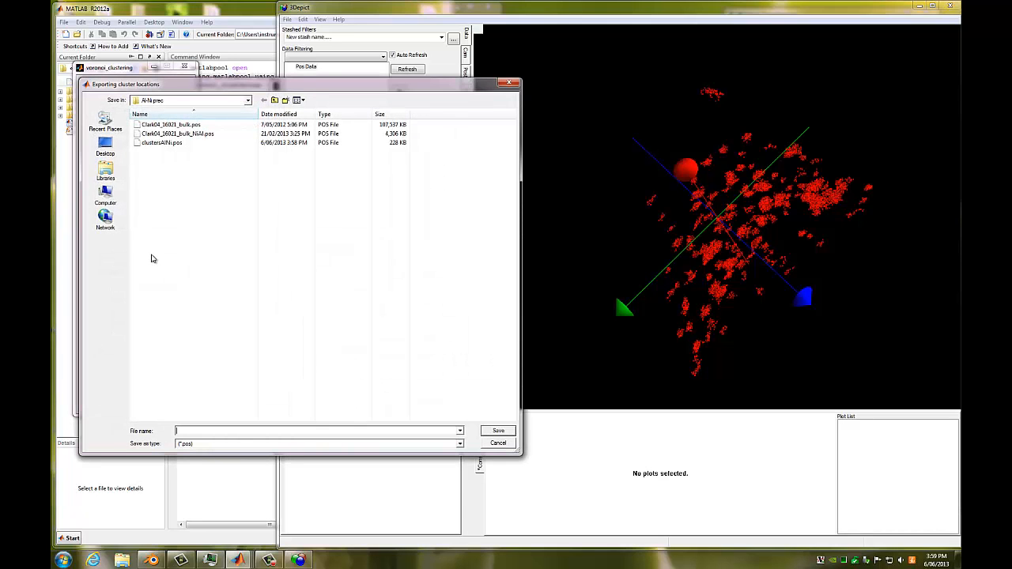
pyautogui.write('clusterLocations')
pyautogui.click(498, 432)
# Switch to 3Depict and load clusterLocations.pos from the Al-Ni prec folder alongside the existing clusters.
pyautogui.click(351, 105)
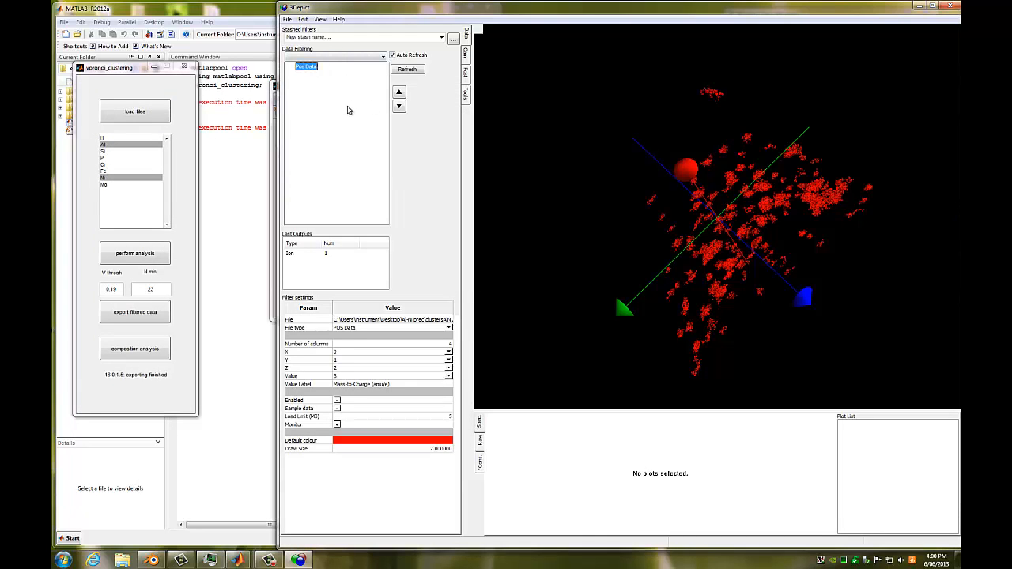
pyautogui.hotkey('ctrl', 'o')
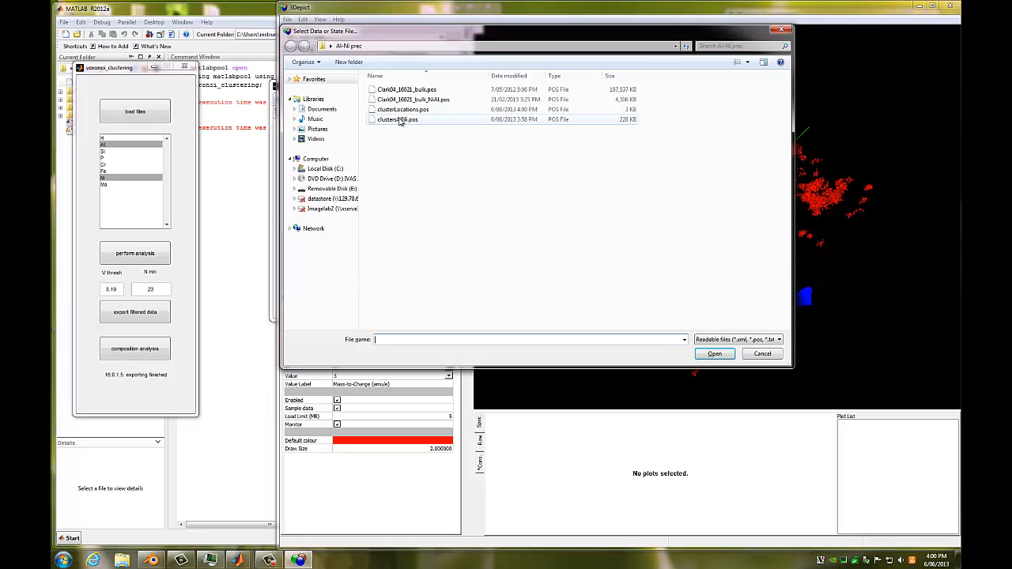
pyautogui.click(404, 117)
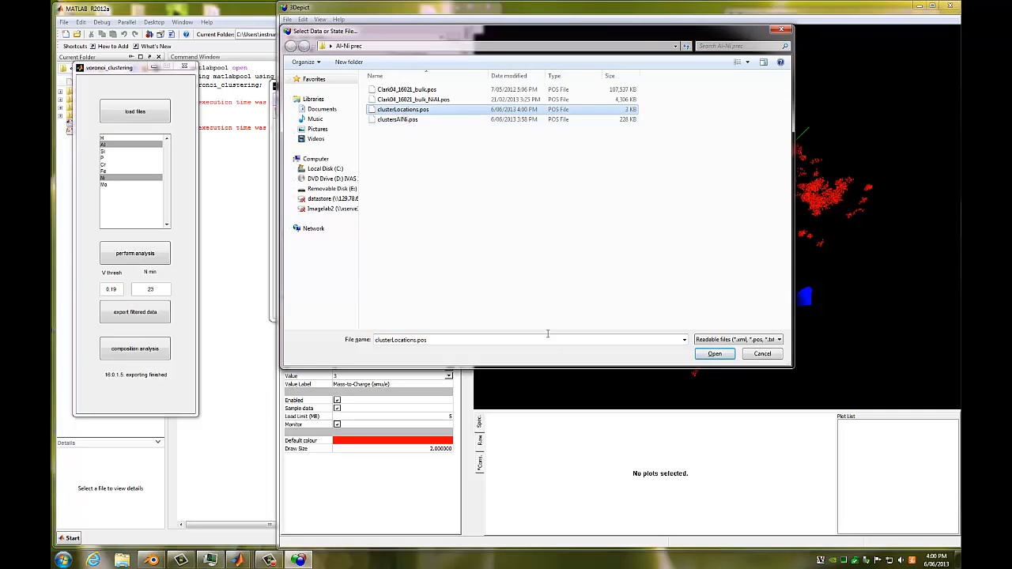
pyautogui.click(715, 354)
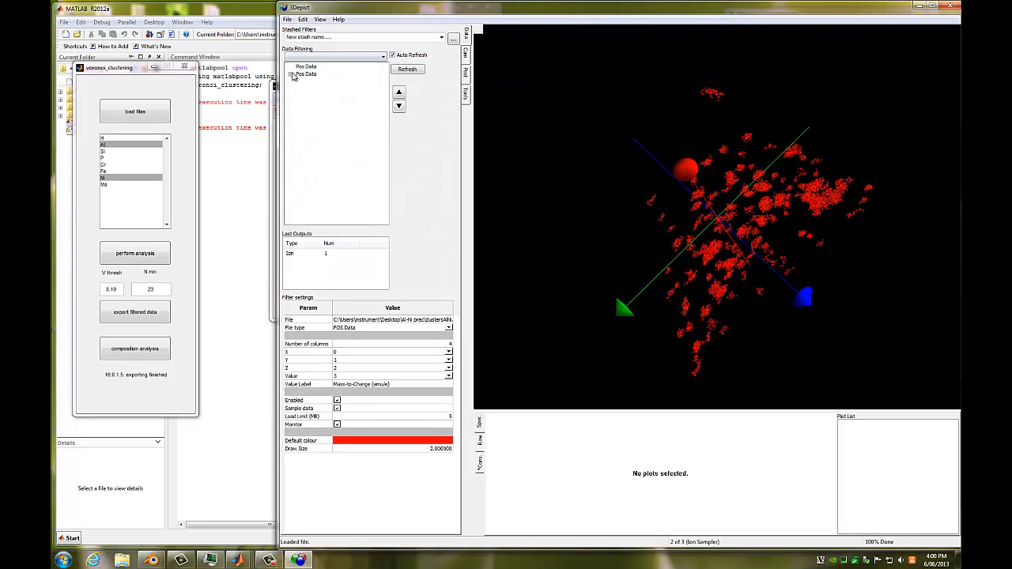
# Set the default colour of the clusterLocations Pos Data to green.
pyautogui.click(291, 73)
pyautogui.click(315, 82)
pyautogui.click(308, 73)
pyautogui.click(386, 441)
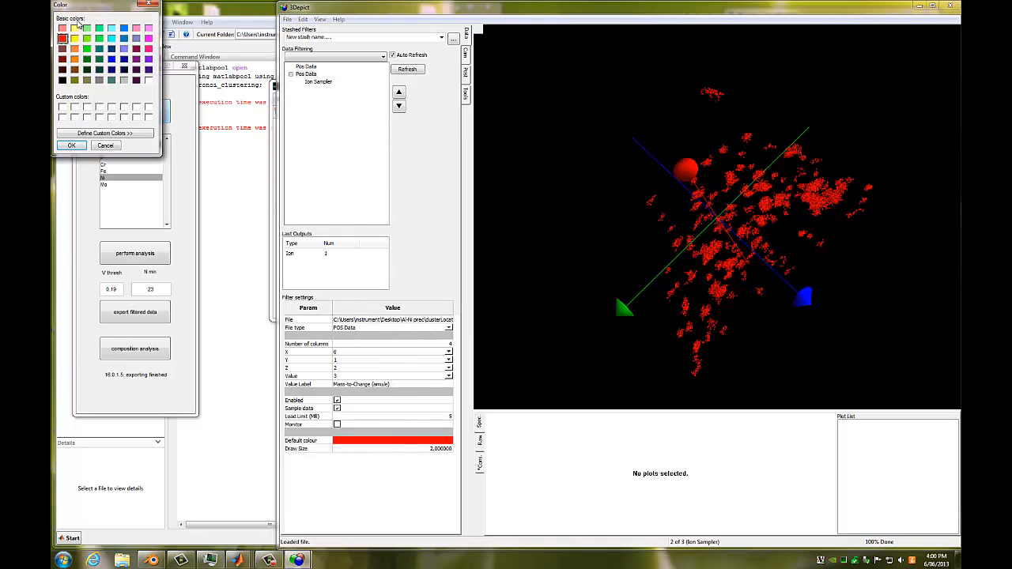
pyautogui.click(87, 49)
pyautogui.click(76, 147)
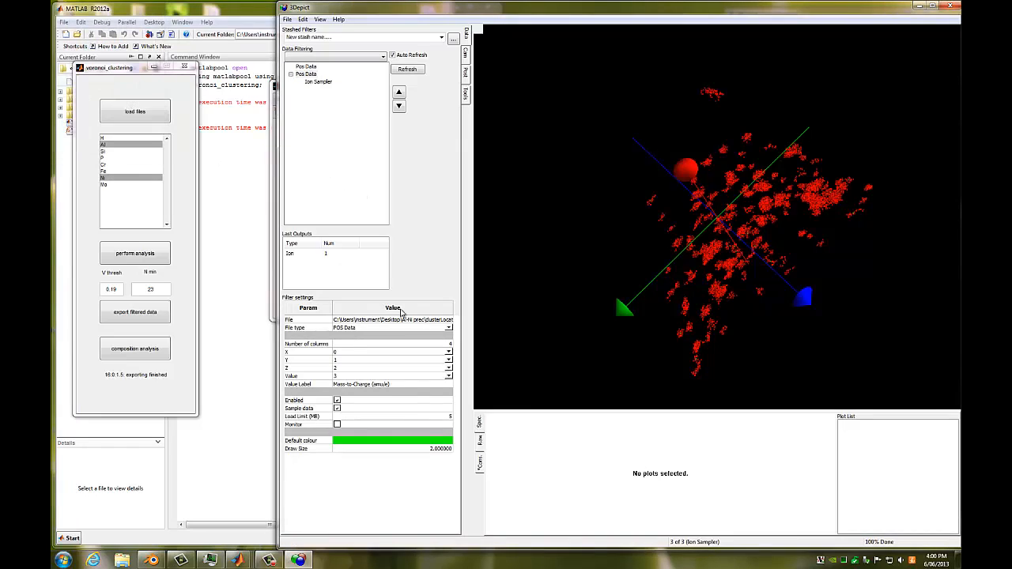
# Set the clusterLocations draw size to 15 and rotate the view to check the markers against the clusters.
pyautogui.click(436, 450)
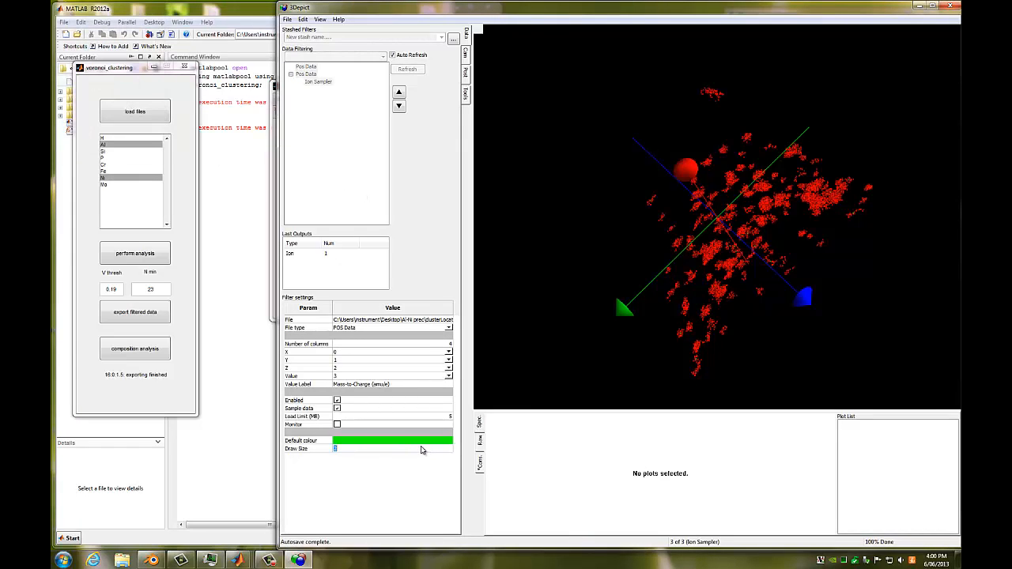
pyautogui.write('15')
pyautogui.press('Return')
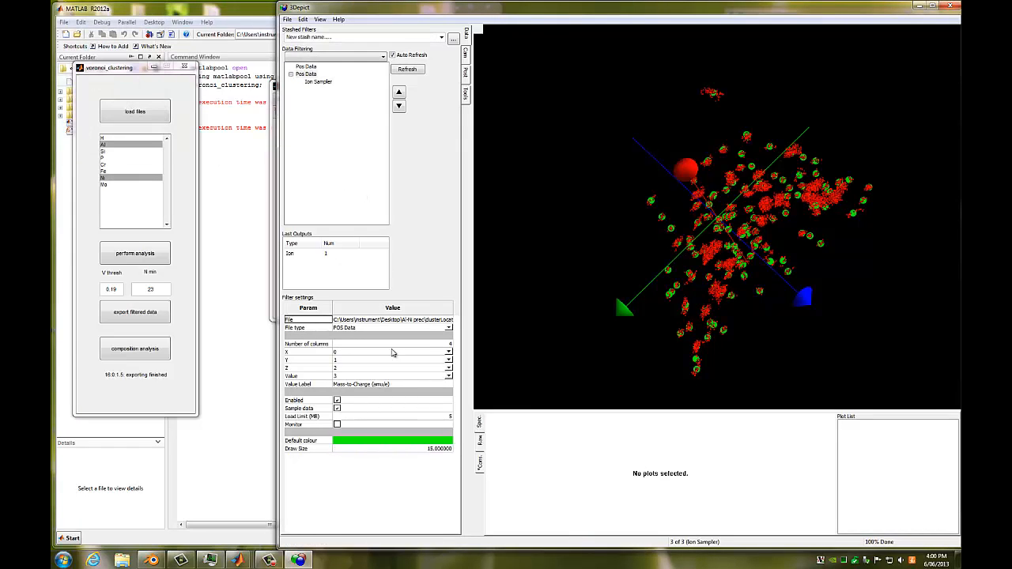
pyautogui.moveTo(694, 219)
pyautogui.mouseDown()
pyautogui.moveTo(653, 254)
pyautogui.moveTo(731, 192)
pyautogui.moveTo(696, 225)
pyautogui.moveTo(648, 249)
pyautogui.moveTo(632, 238)
pyautogui.moveTo(672, 233)
pyautogui.moveTo(587, 219)
pyautogui.moveTo(592, 177)
pyautogui.moveTo(623, 296)
pyautogui.mouseUp()
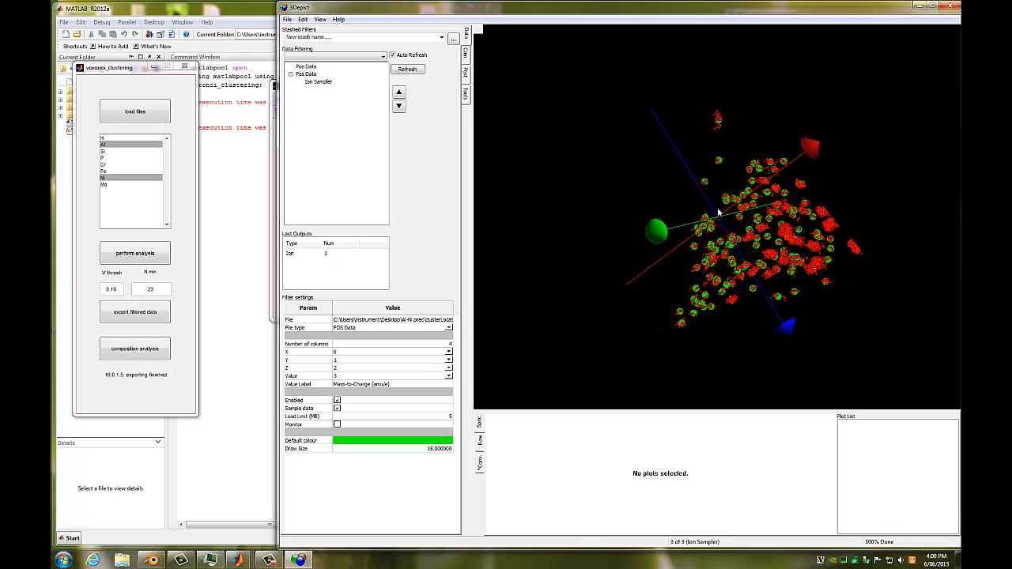
pyautogui.moveTo(719, 212); pyautogui.dragTo(681, 250)
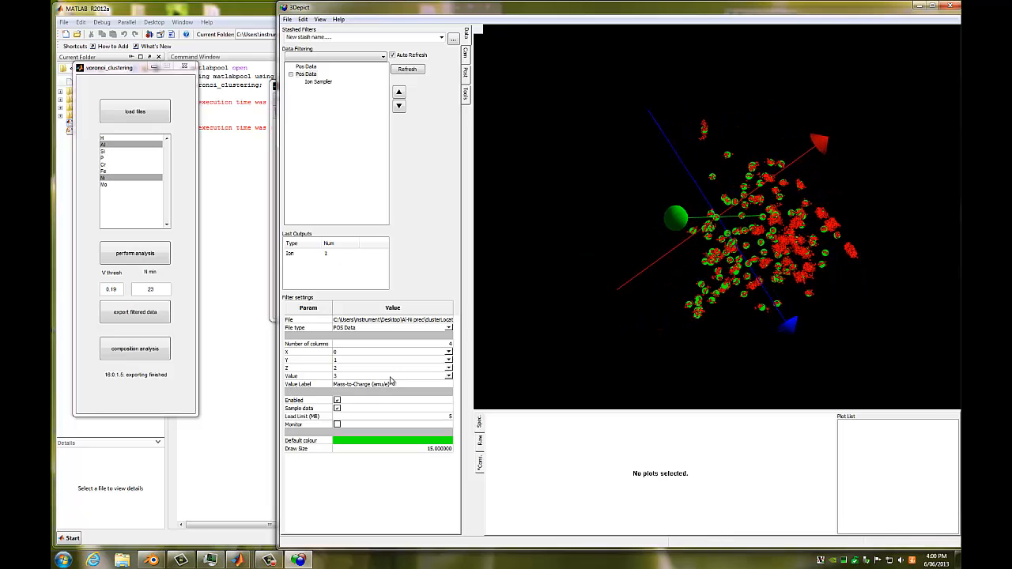
# Delete the Ion Sampler filter from the clusterLocations Pos Data and add an Ion Colour filter to it.
pyautogui.click(319, 82)
pyautogui.press('Delete')
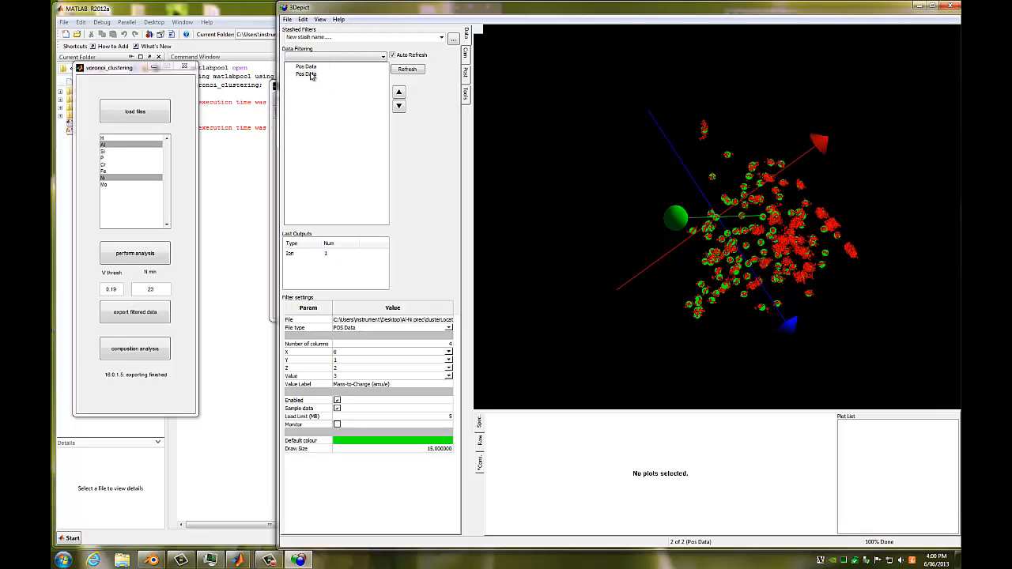
pyautogui.click(332, 58)
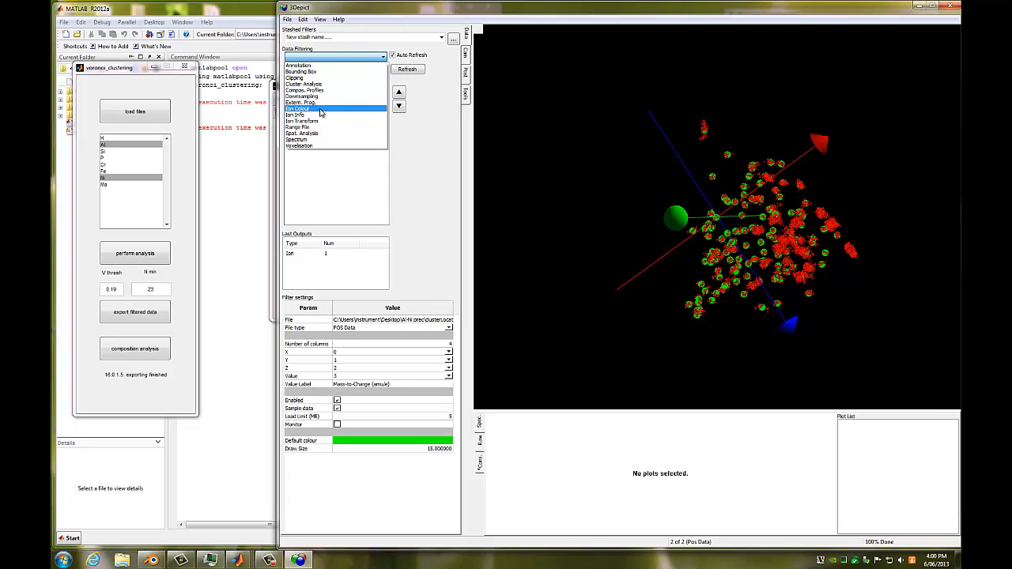
pyautogui.click(324, 104)
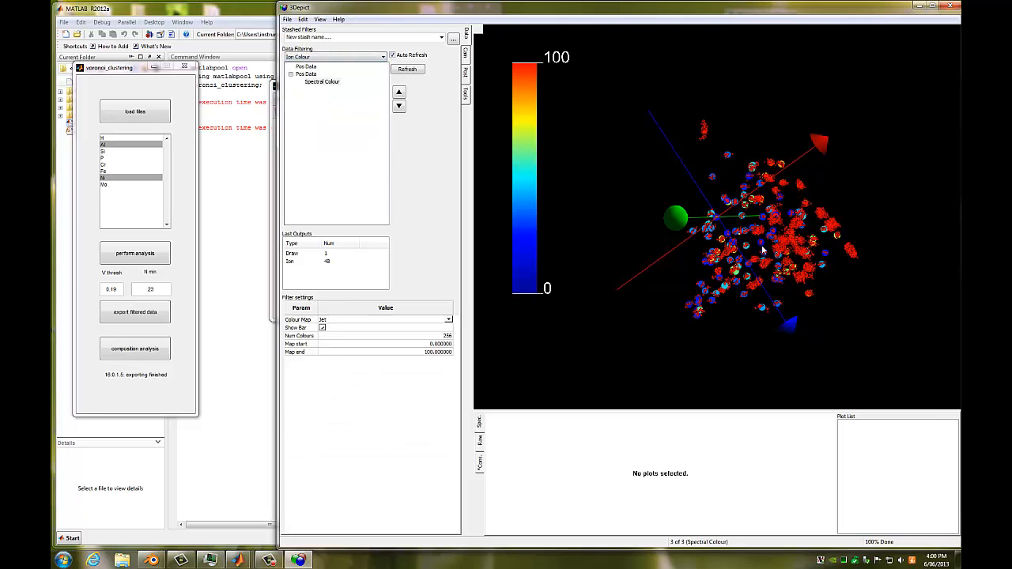
pyautogui.moveTo(764, 250); pyautogui.dragTo(696, 291)
# Set the Spectral Colour filter's map end to 300 and rotate the coloured cluster locations.
pyautogui.click(433, 353)
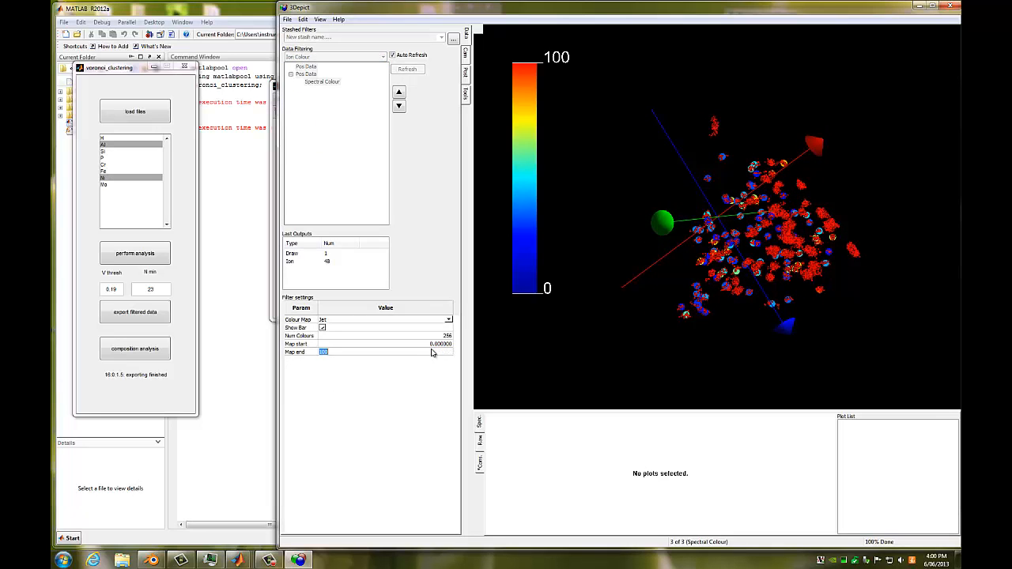
pyautogui.write('30')
pyautogui.press('Return')
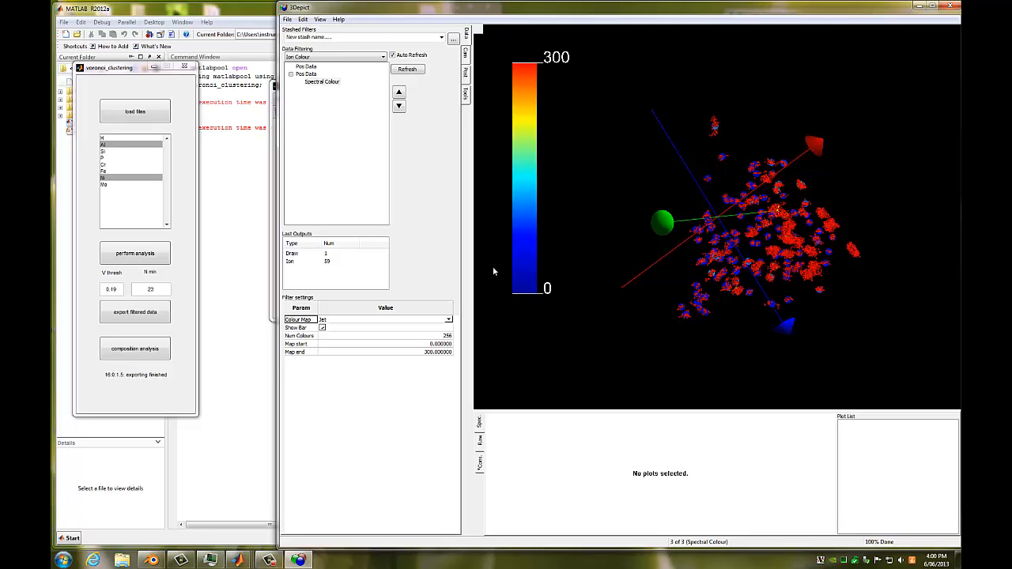
pyautogui.moveTo(768, 283); pyautogui.dragTo(639, 282)
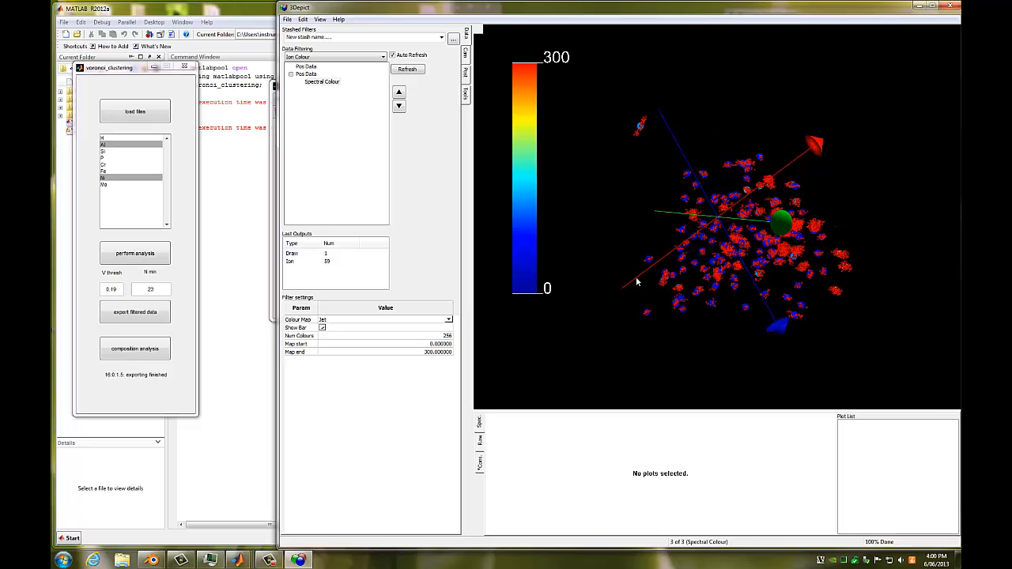
# Switch to the MATLAB cluster size distribution figure and zoom out to examine the full range of cluster sizes.
pyautogui.click(436, 353)
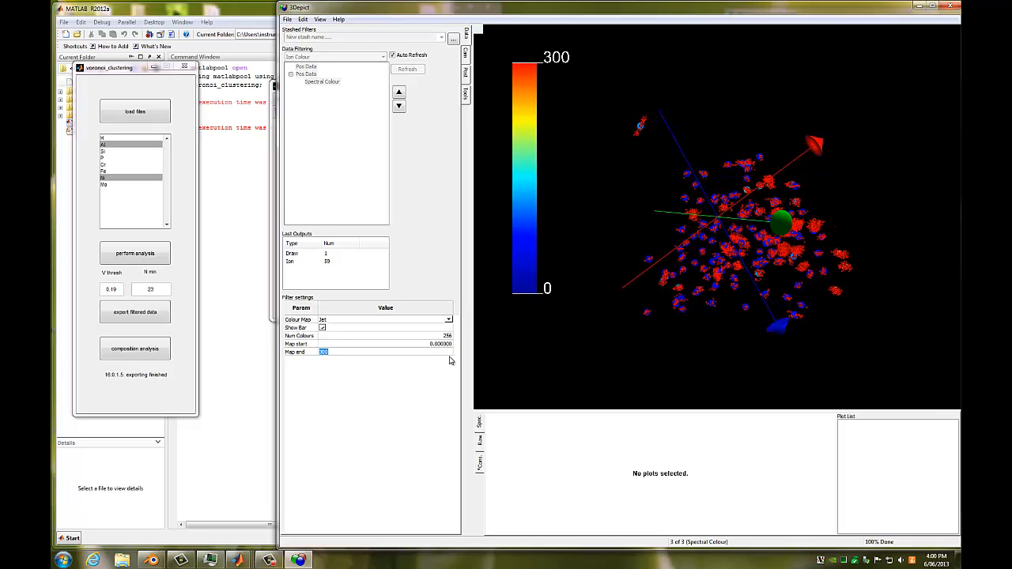
pyautogui.moveTo(239, 560)
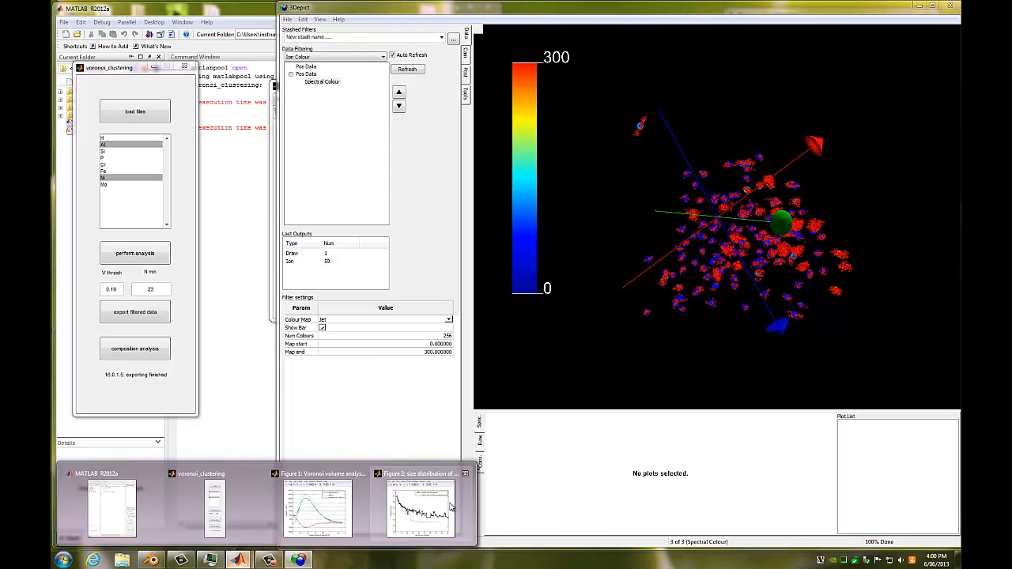
pyautogui.click(447, 506)
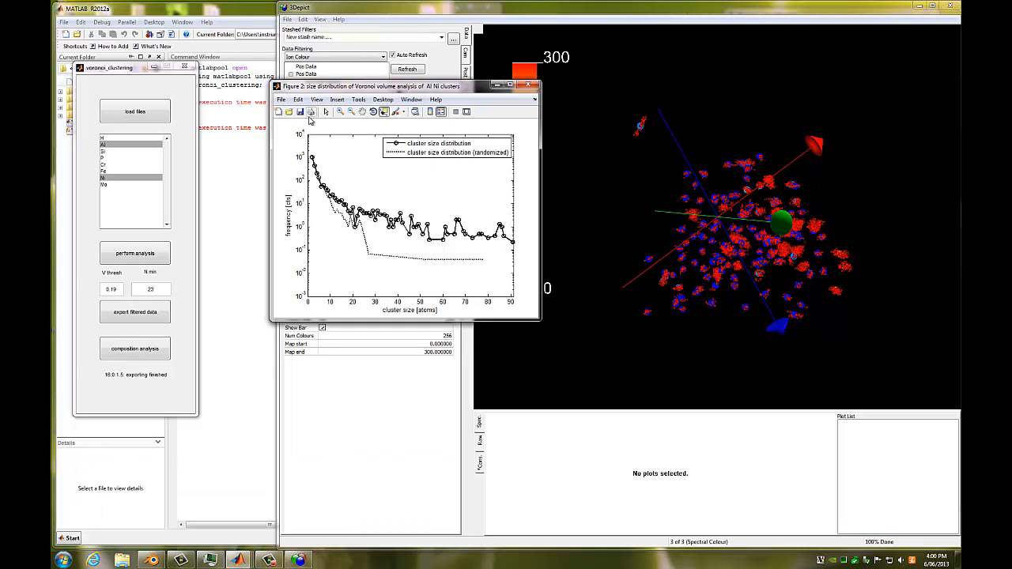
pyautogui.click(340, 112)
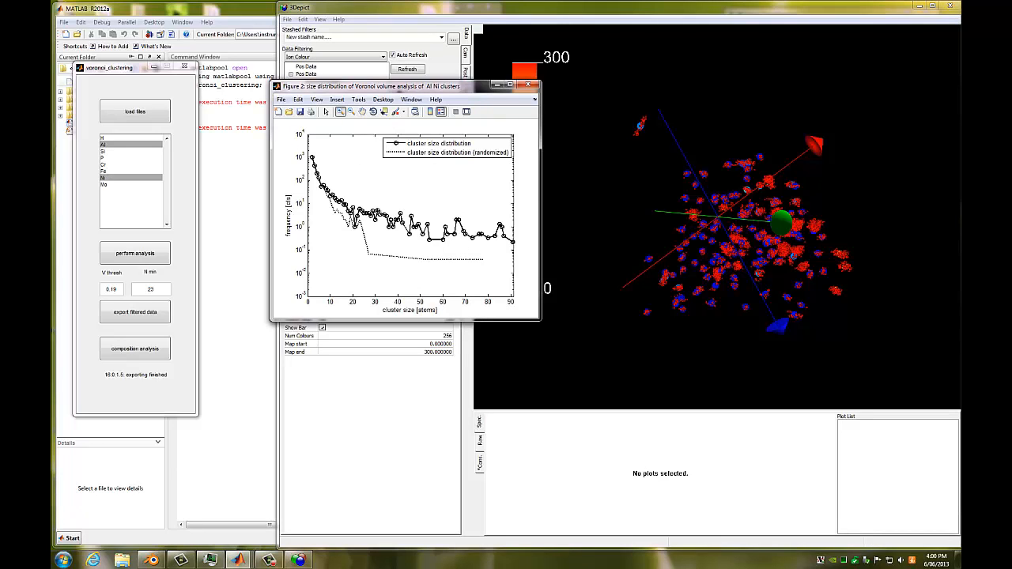
pyautogui.scroll(-8, 378, 212)
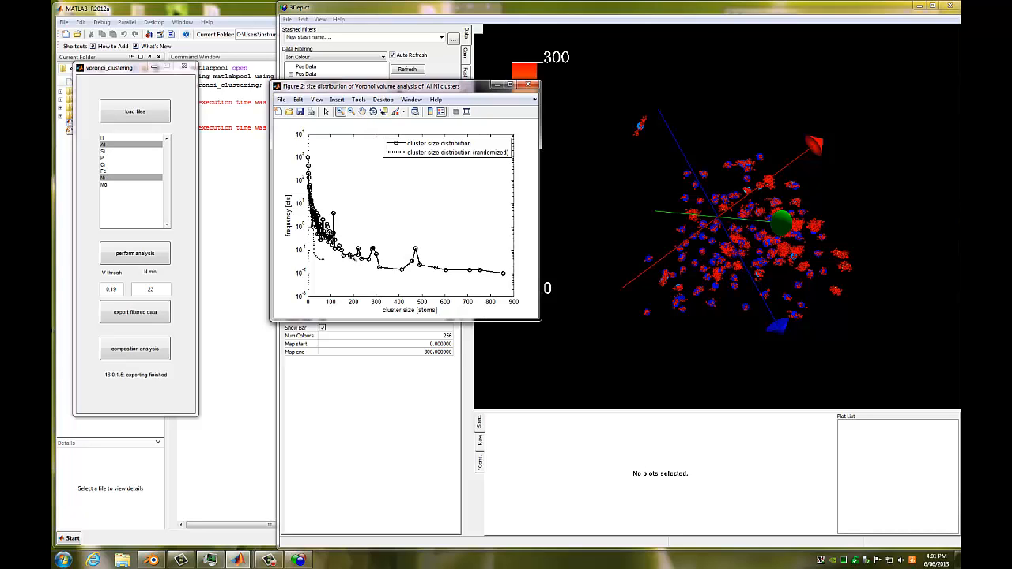
# Switch to 3Depict, set the Spectral Colour filter's map end to 200 and rotate the cluster view.
pyautogui.click(362, 407)
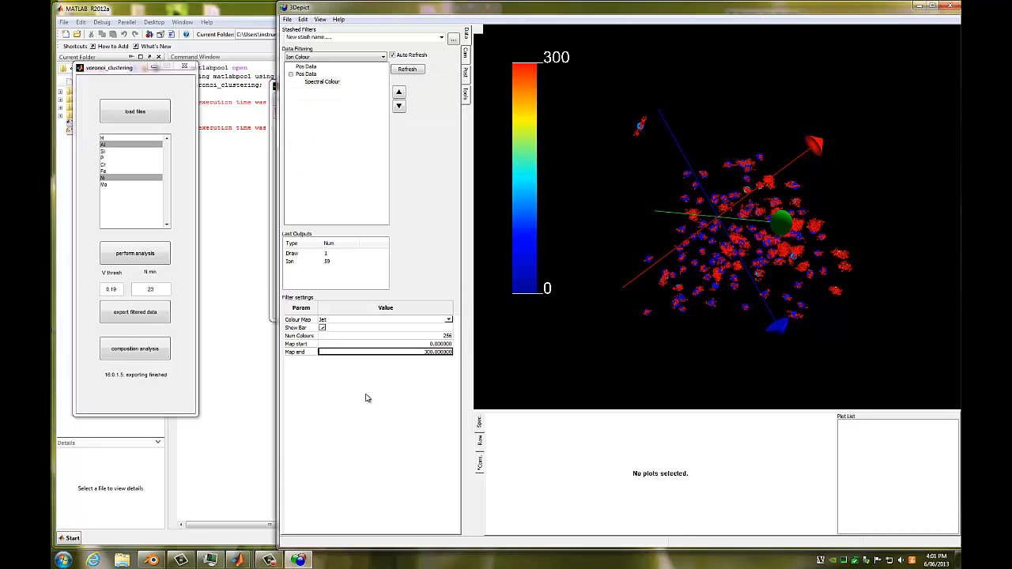
pyautogui.click(443, 355)
pyautogui.write('2')
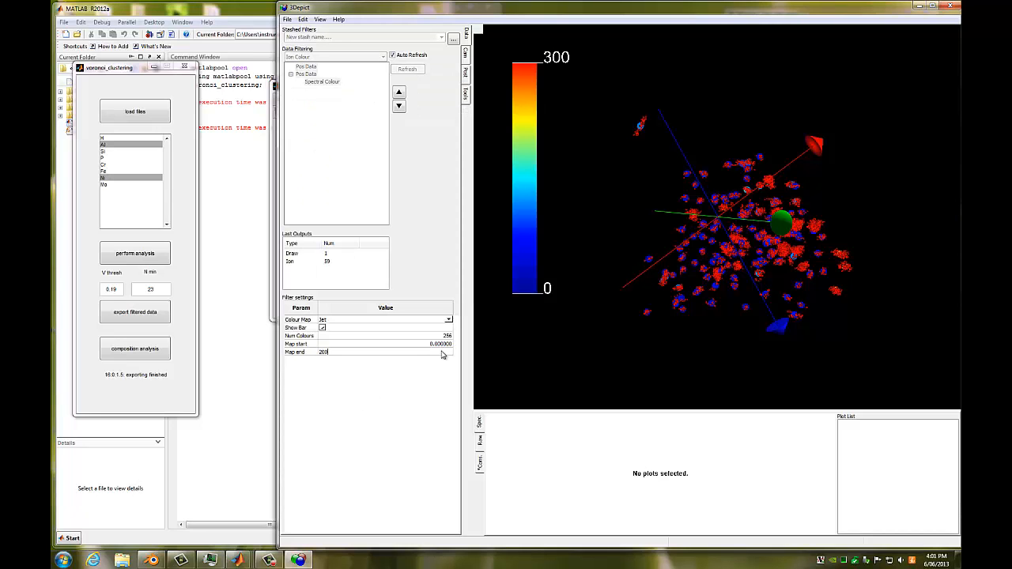
pyautogui.write('00')
pyautogui.press('Return')
pyautogui.moveTo(778, 208); pyautogui.dragTo(817, 226)
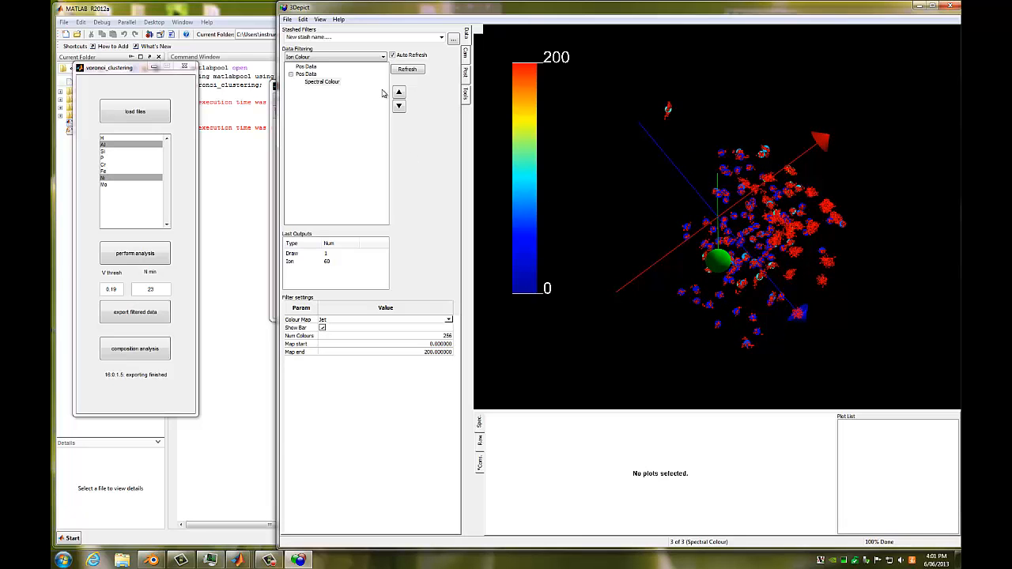
# Temporarily disable the red cluster atoms Pos Data to inspect the coloured cluster locations alone, and re-enable it.
pyautogui.click(306, 66)
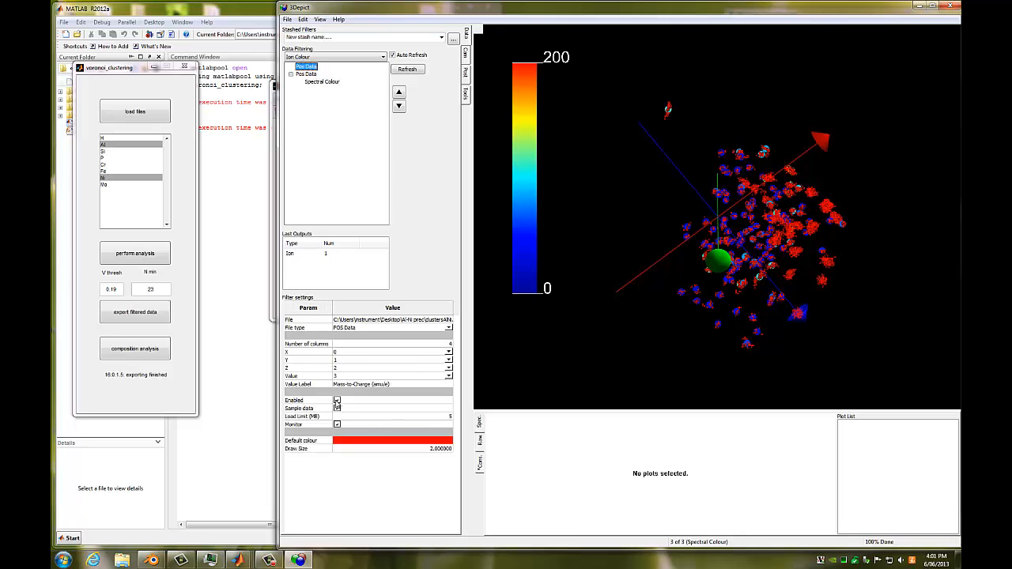
pyautogui.click(337, 401)
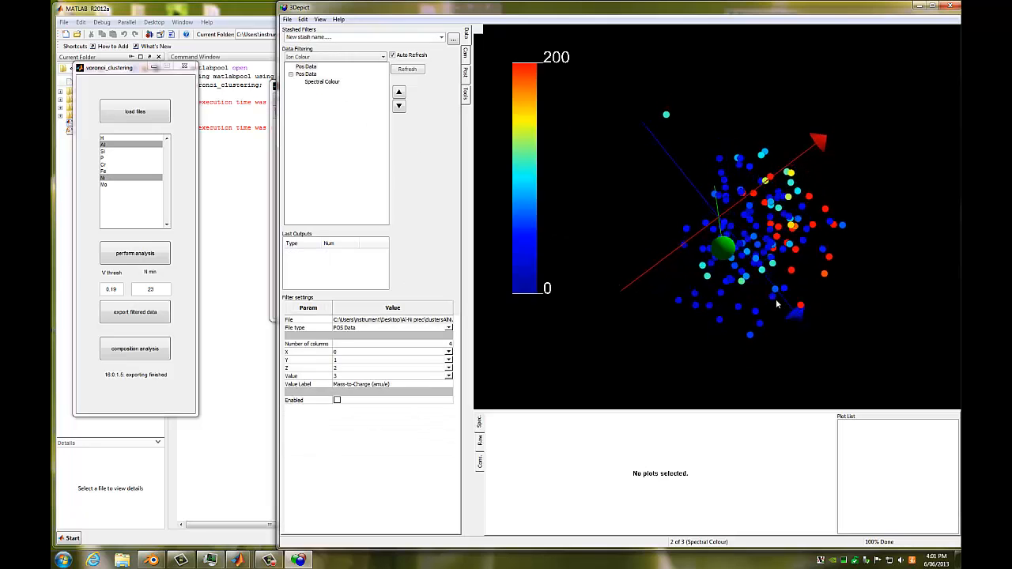
pyautogui.moveTo(777, 304); pyautogui.dragTo(729, 225)
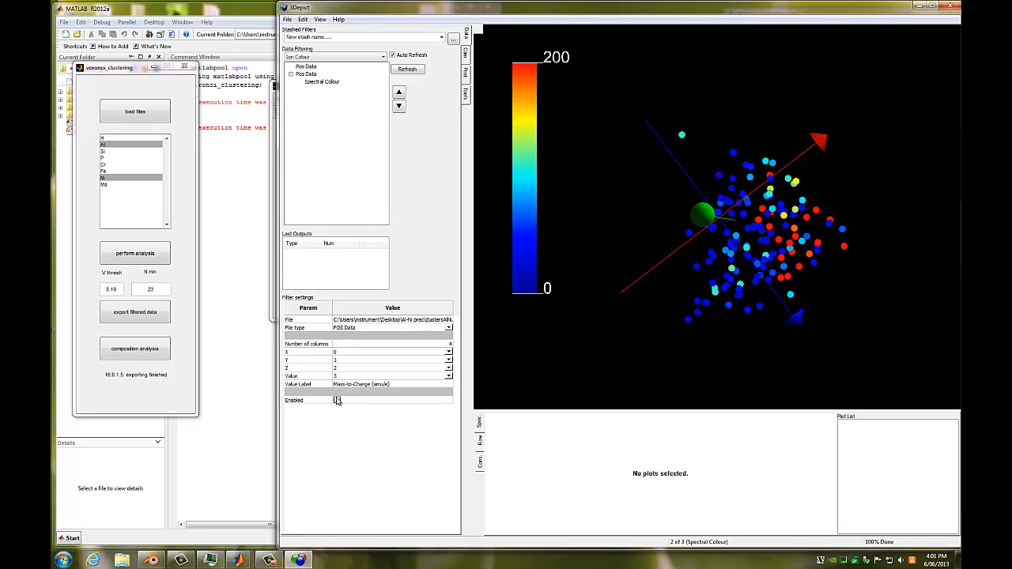
pyautogui.click(336, 400)
# Minimise 3Depict and start a filtered data export of the convex hulls from the voronoi_clustering window.
pyautogui.click(919, 7)
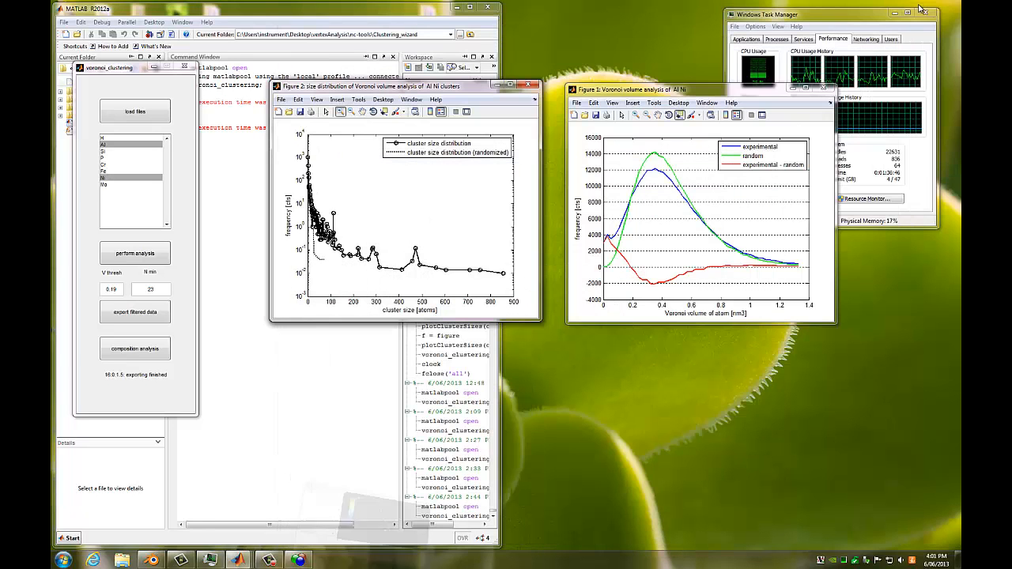
pyautogui.click(142, 315)
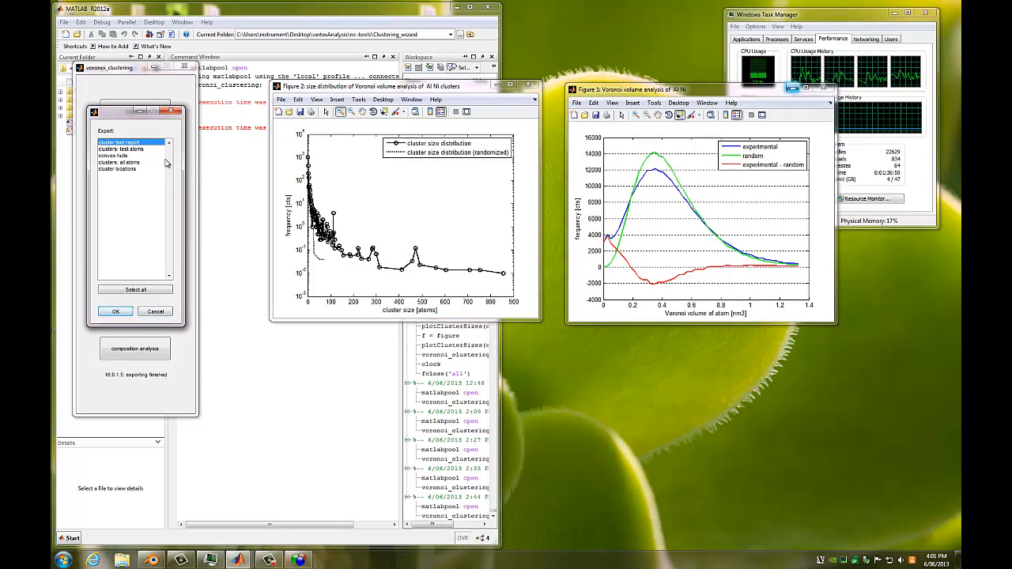
pyautogui.click(123, 155)
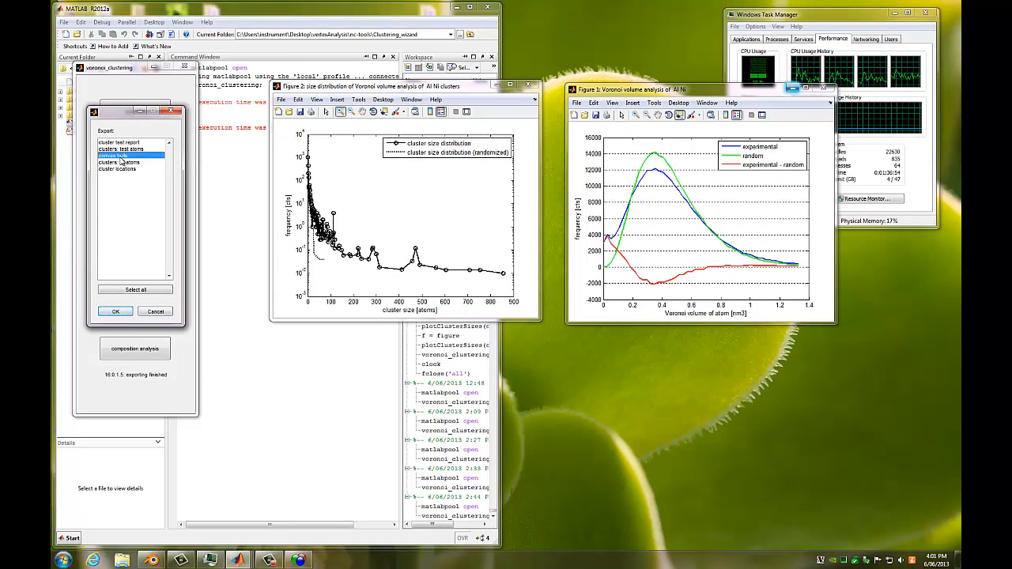
pyautogui.click(118, 312)
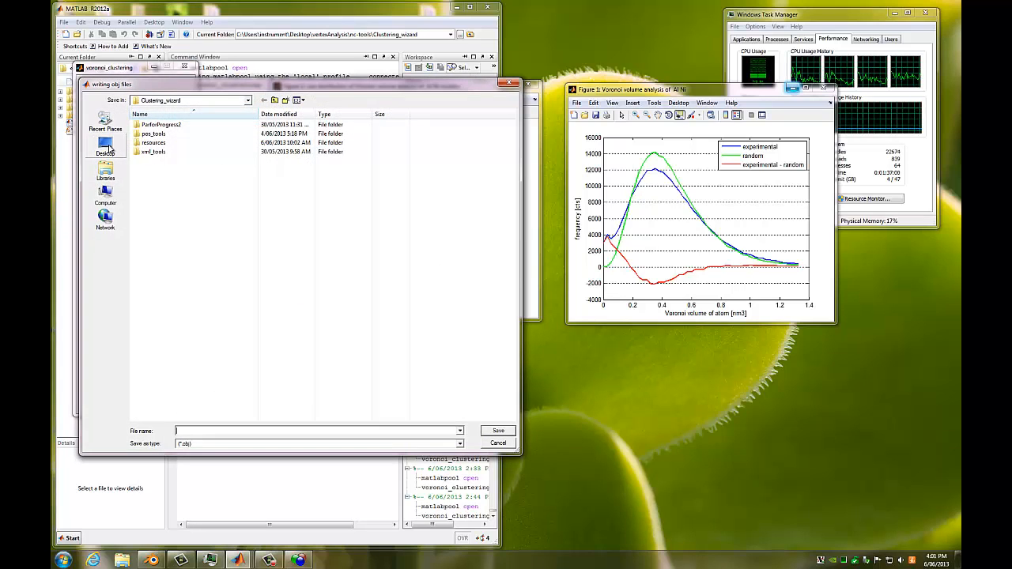
# Save the convex hulls as an OBJ file named clusterHullsNiAl in the Al-Ni prec folder on the Desktop.
pyautogui.click(106, 147)
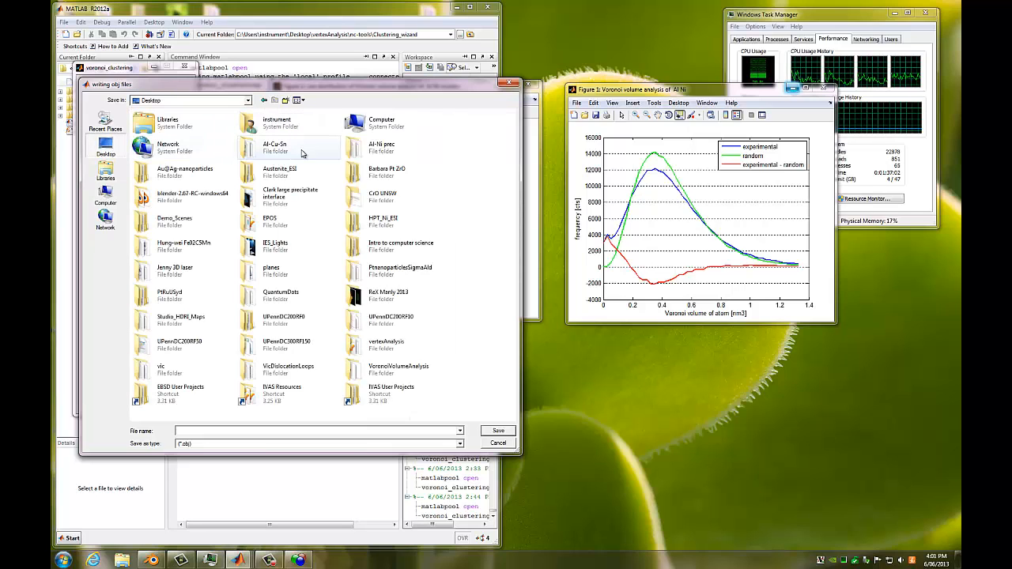
pyautogui.doubleClick(357, 148)
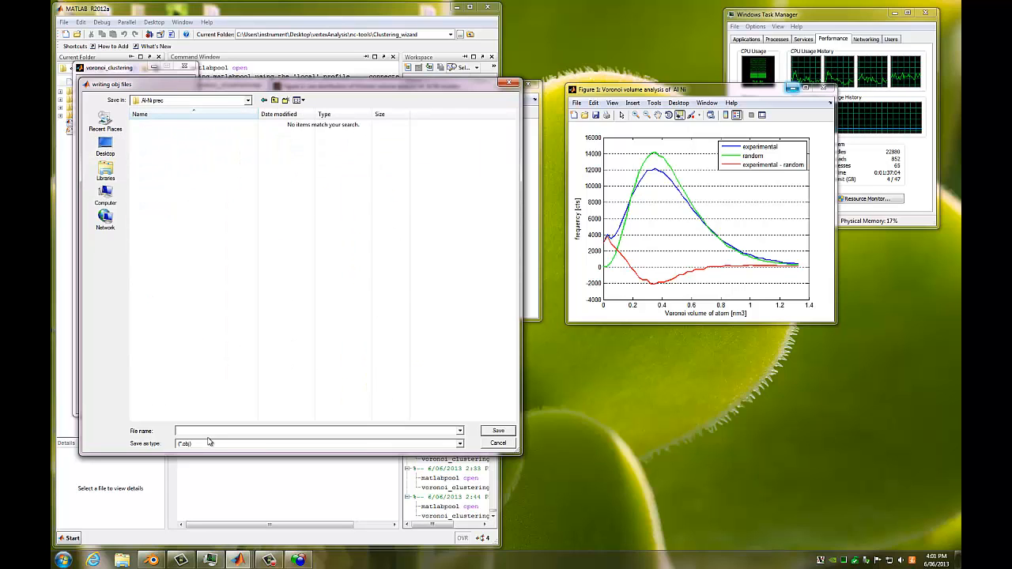
pyautogui.write('c')
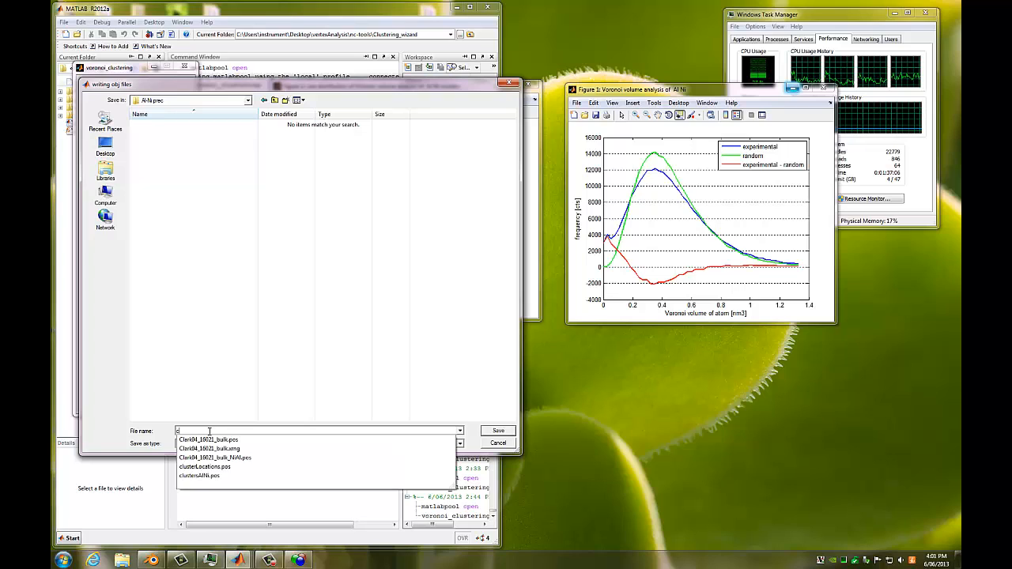
pyautogui.write('luster')
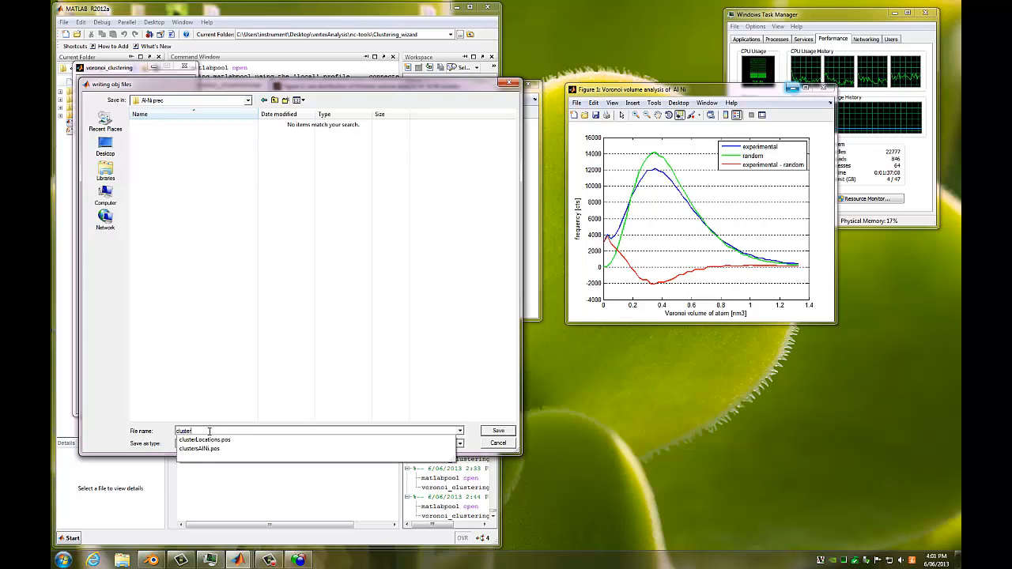
pyautogui.write('Hulls')
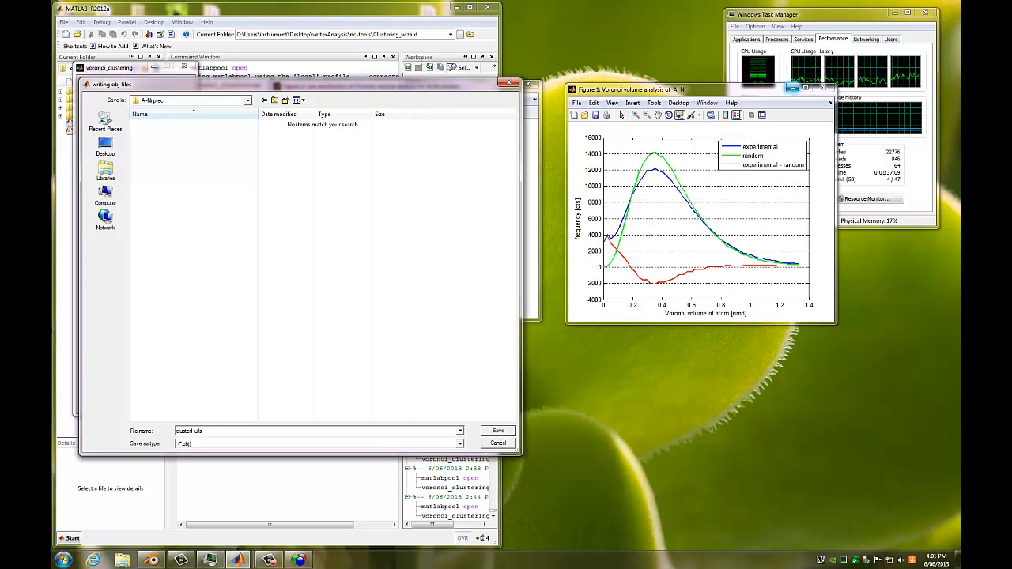
pyautogui.write('NiAl')
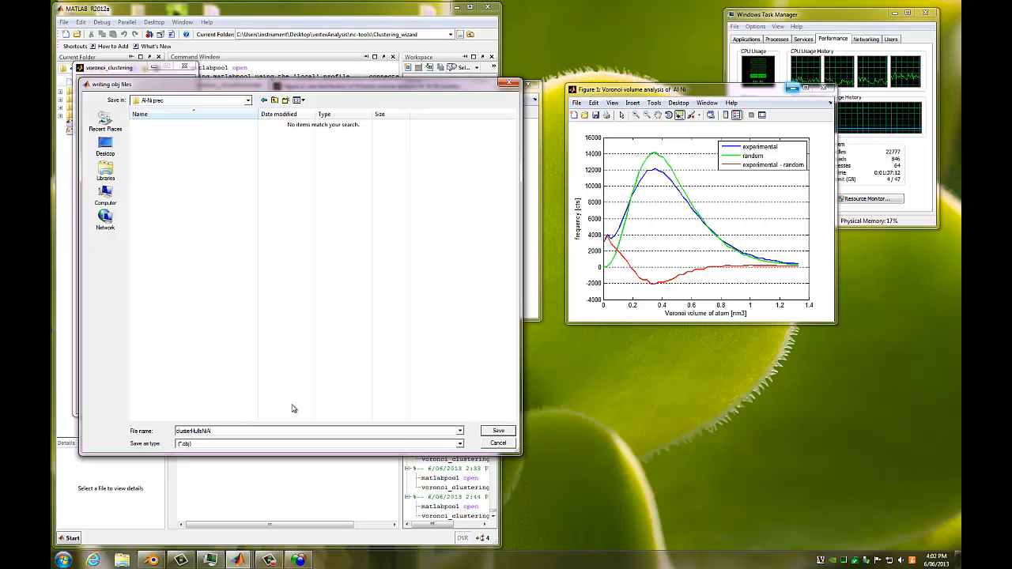
pyautogui.click(499, 431)
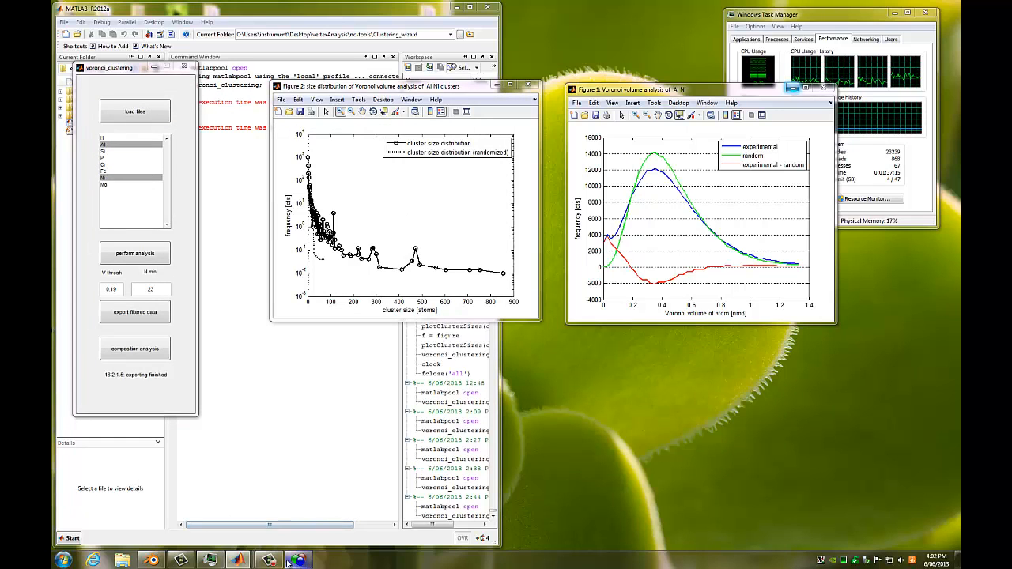
# Switch to Blender, dismiss the splash screen and delete the default cube from the scene.
pyautogui.click(150, 561)
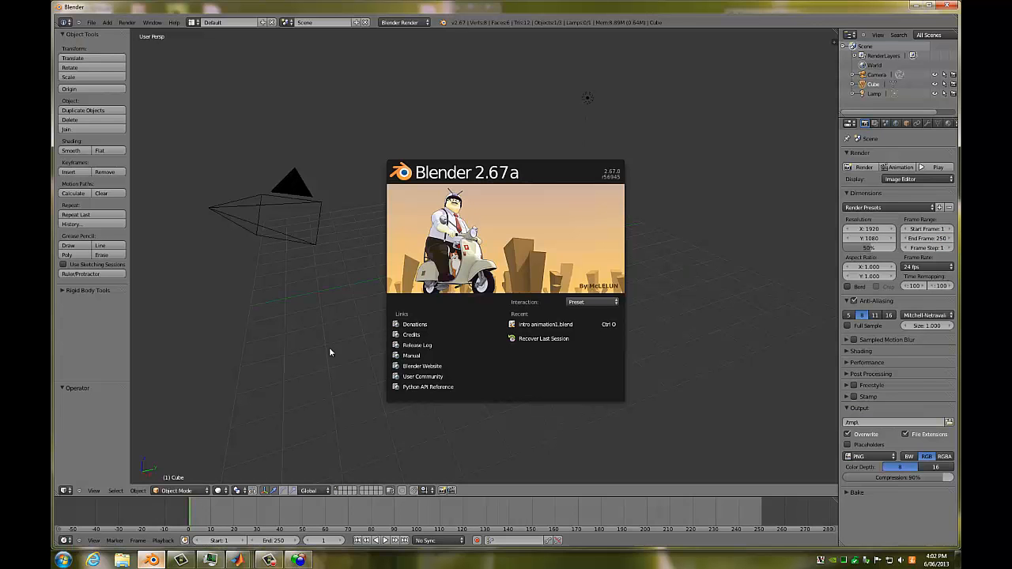
pyautogui.click(537, 217)
pyautogui.click(484, 258)
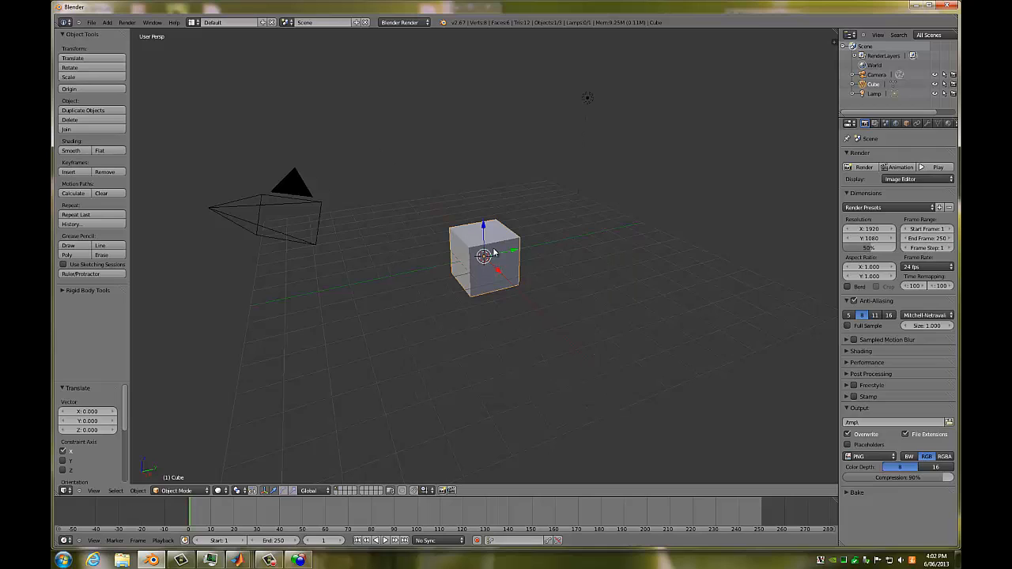
pyautogui.press('x')
pyautogui.click(494, 252)
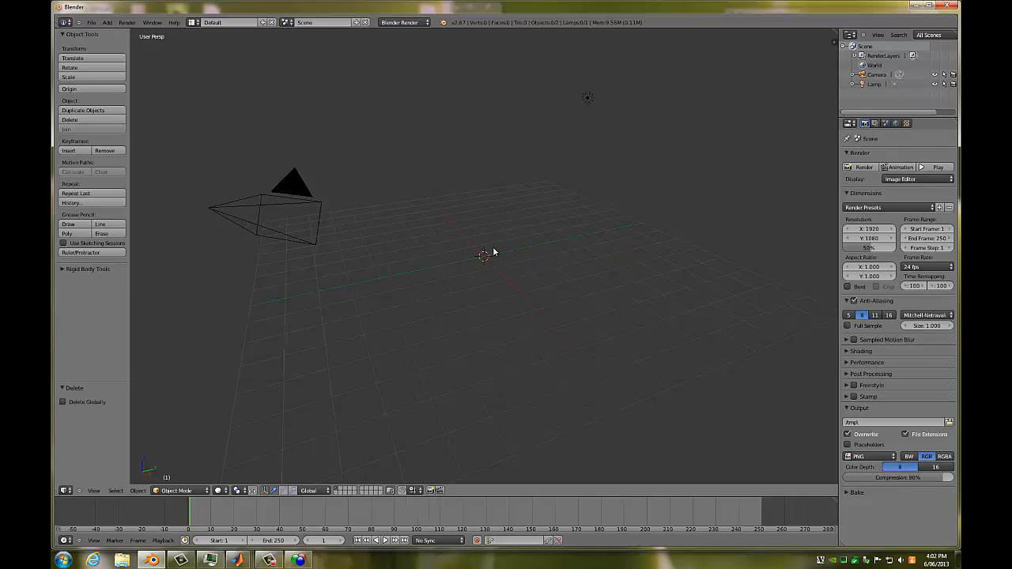
# Import clusterHullsNiAl.obj as a Wavefront OBJ from the Al-Ni prec folder on the Desktop.
pyautogui.scroll(-10, 480, 228)
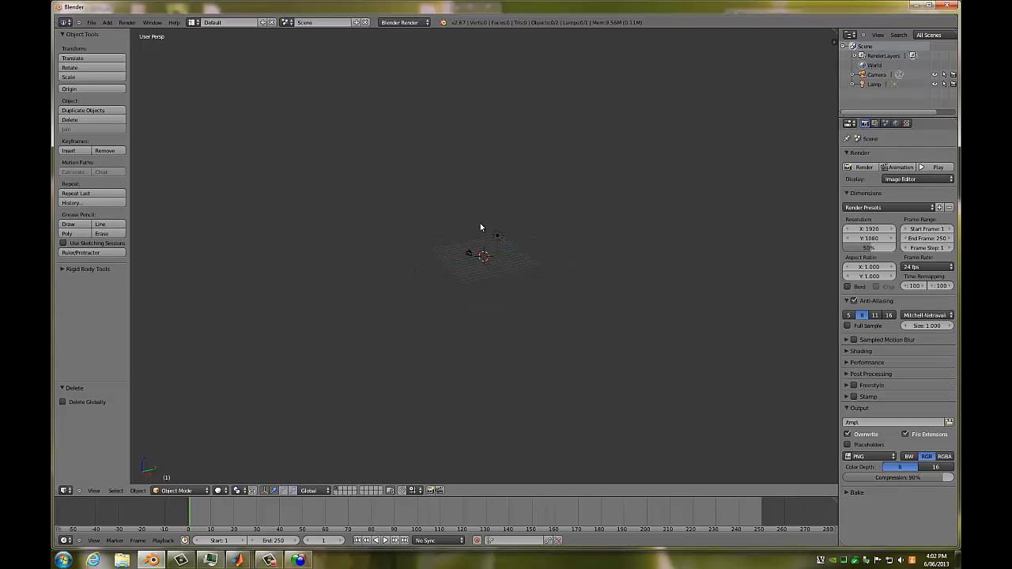
pyautogui.click(92, 22)
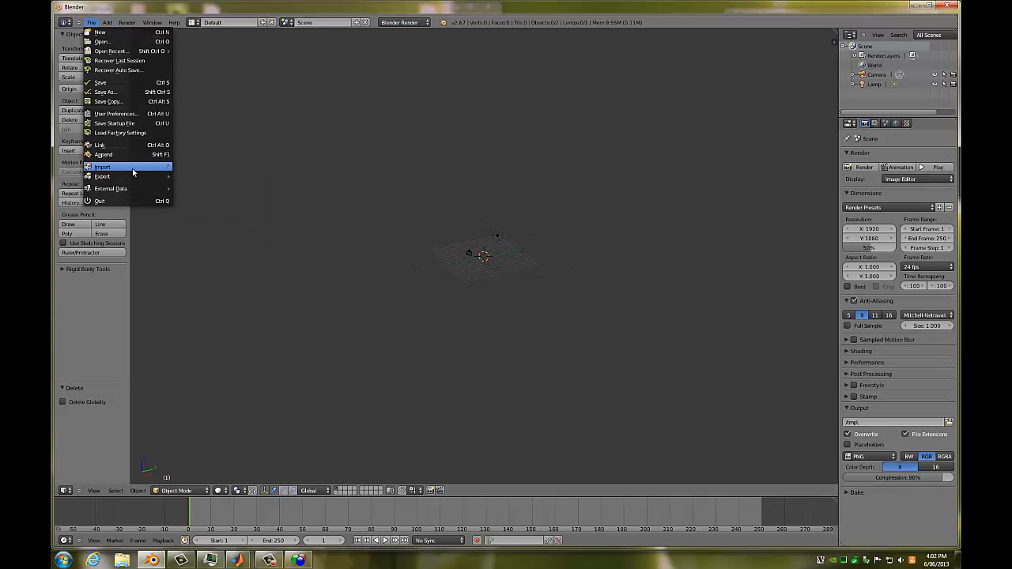
pyautogui.moveTo(134, 167)
pyautogui.click(211, 224)
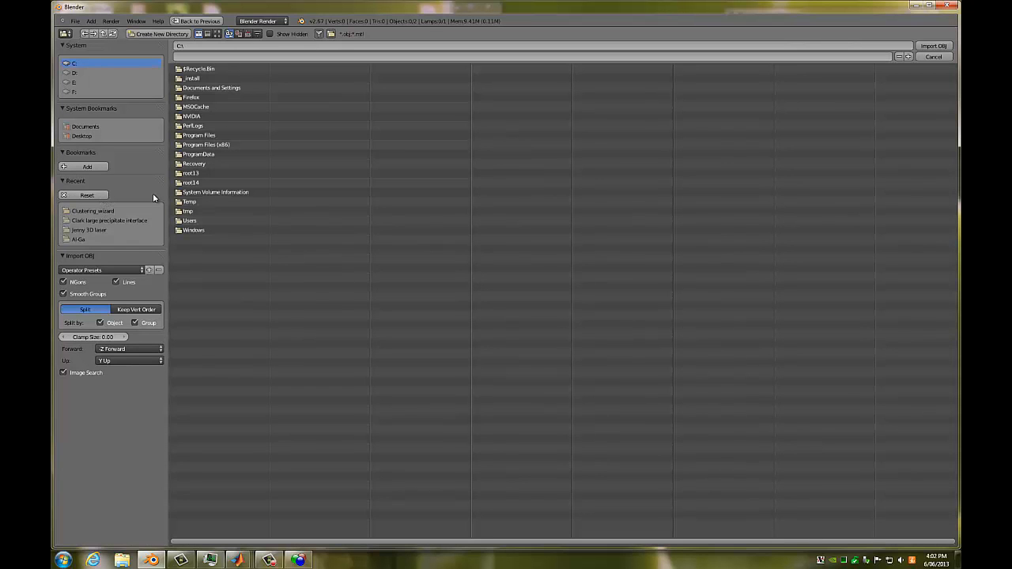
pyautogui.click(81, 136)
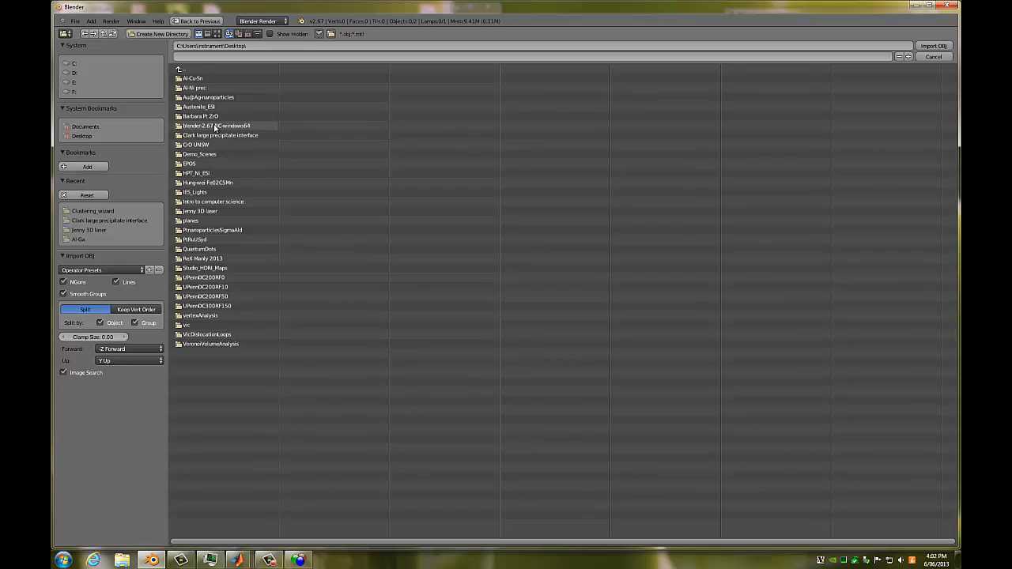
pyautogui.click(208, 87)
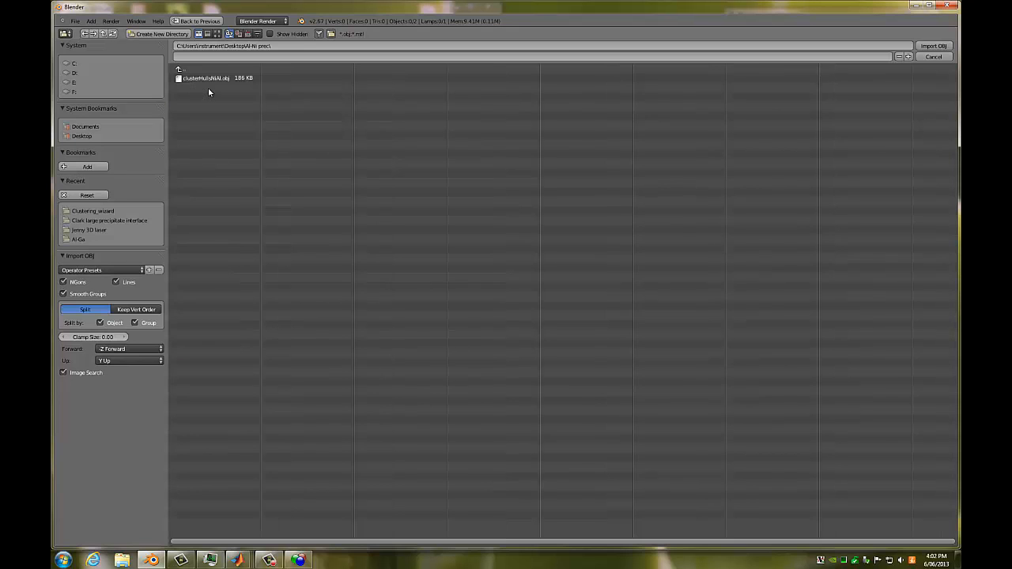
pyautogui.doubleClick(217, 79)
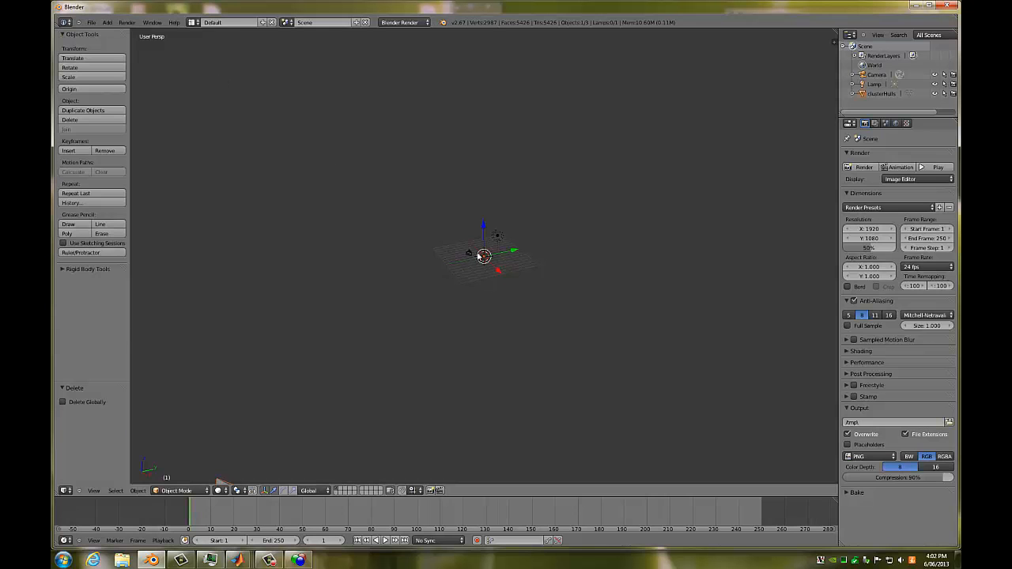
# Set the viewport to orthographic projection and inspect the imported cluster hulls from different angles.
pyautogui.scroll(-3, 469, 303)
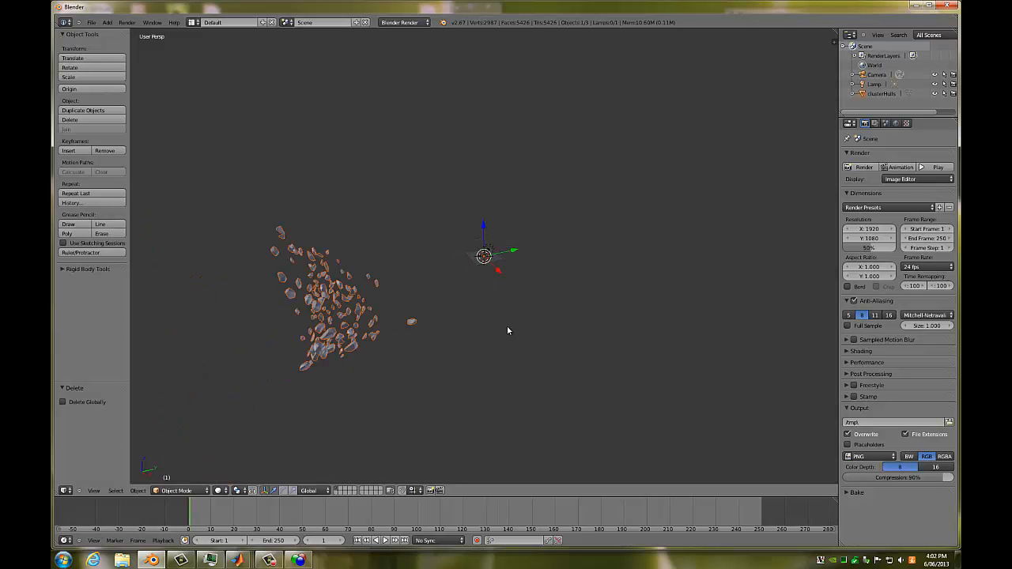
pyautogui.press('KP_5')
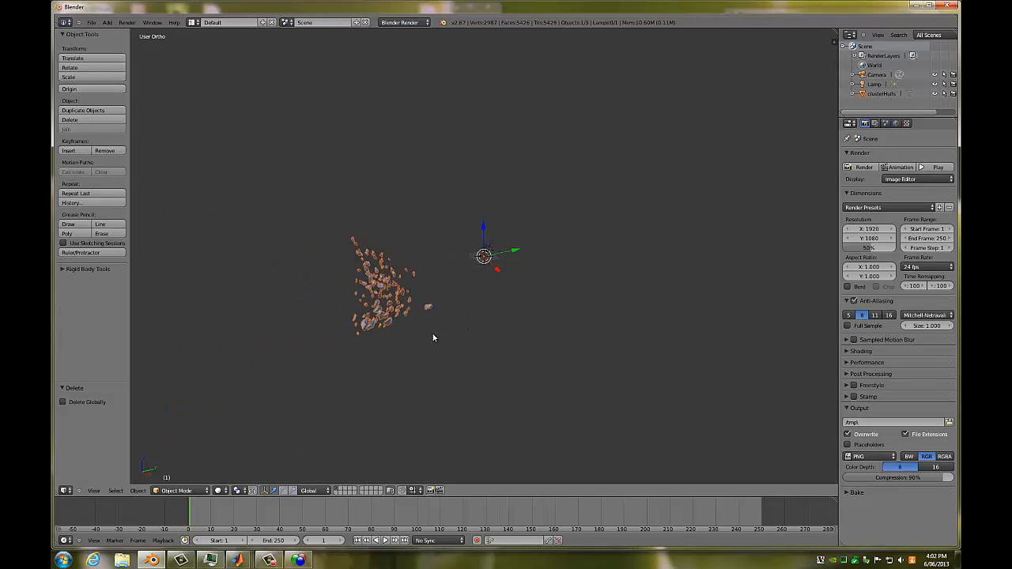
pyautogui.moveTo(438, 277); pyautogui.dragTo(419, 366)
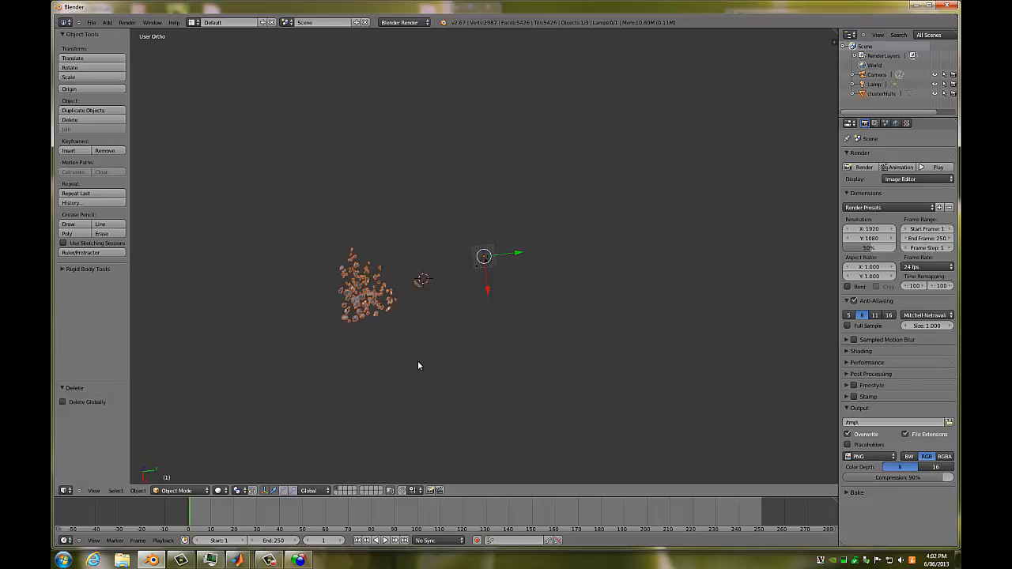
pyautogui.scroll(4, 411, 294)
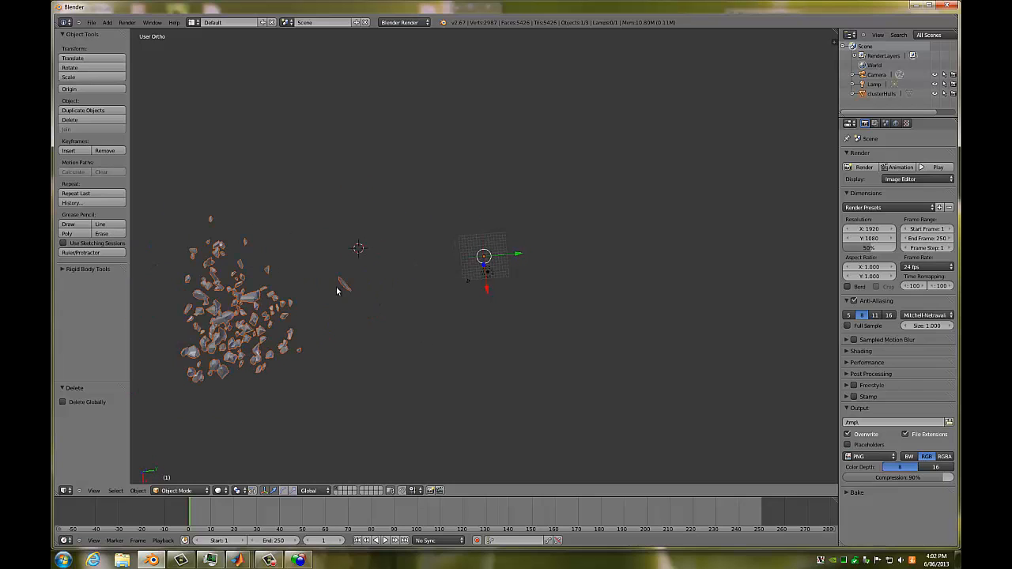
# Examine the imported cluster hulls up close and from other angles, and return to the MATLAB clustering window.
pyautogui.moveTo(338, 309); pyautogui.dragTo(556, 279)
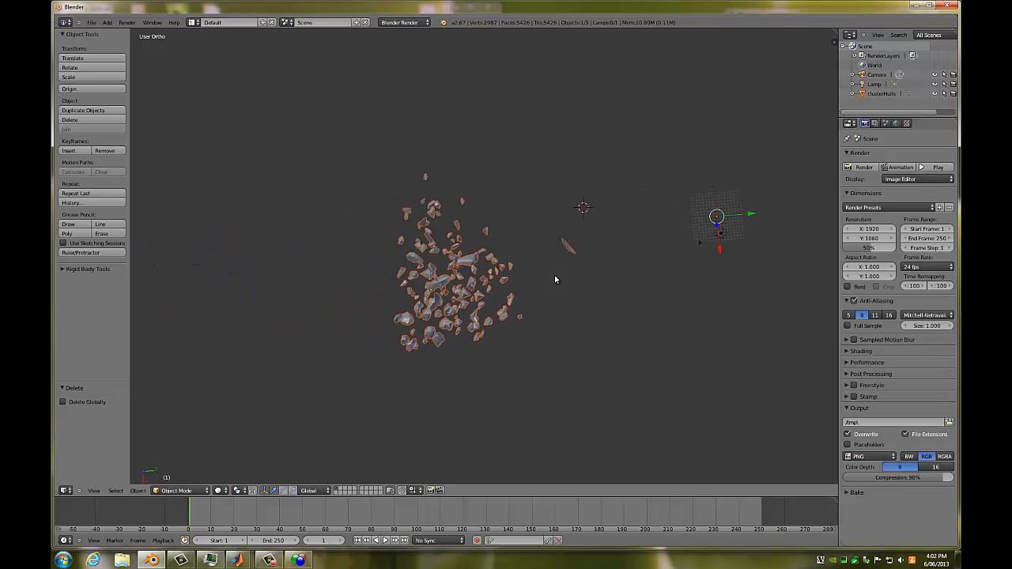
pyautogui.scroll(4, 555, 279)
pyautogui.moveTo(502, 327); pyautogui.dragTo(465, 301)
pyautogui.scroll(-4, 489, 177)
pyautogui.scroll(5, 475, 254)
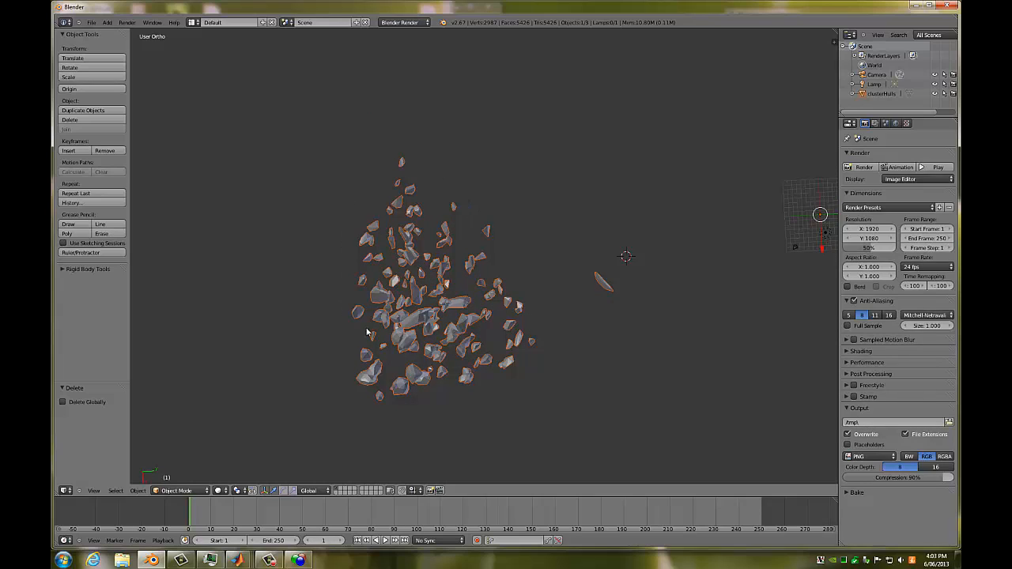
pyautogui.moveTo(436, 195); pyautogui.dragTo(428, 187)
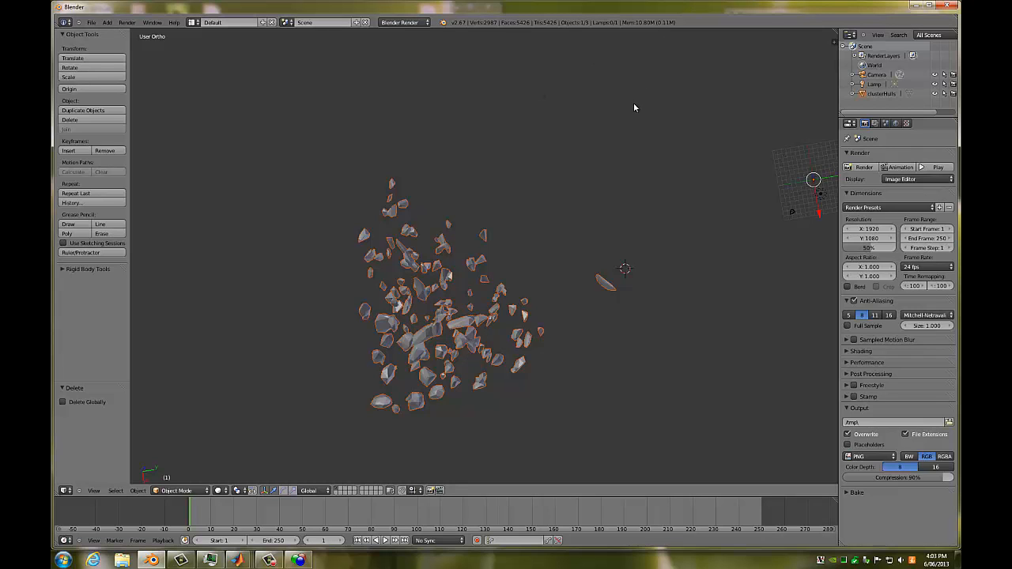
pyautogui.click(915, 6)
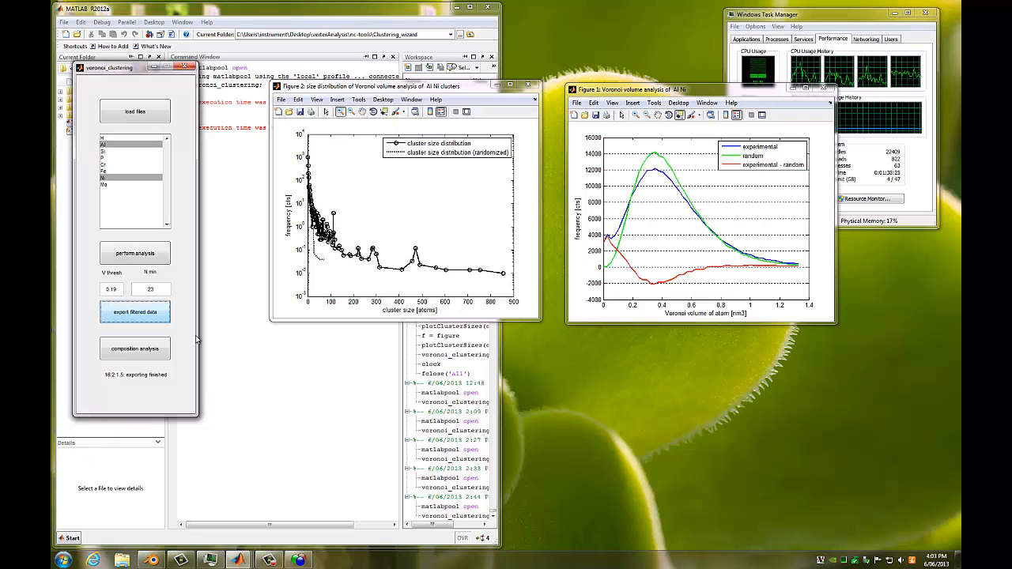
pyautogui.click(148, 316)
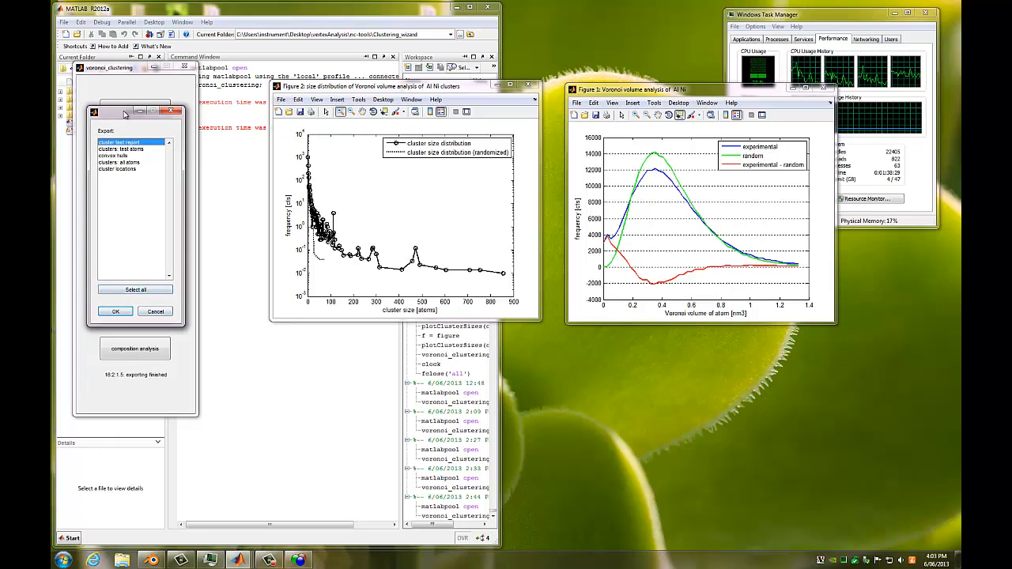
pyautogui.moveTo(125, 114); pyautogui.dragTo(210, 133)
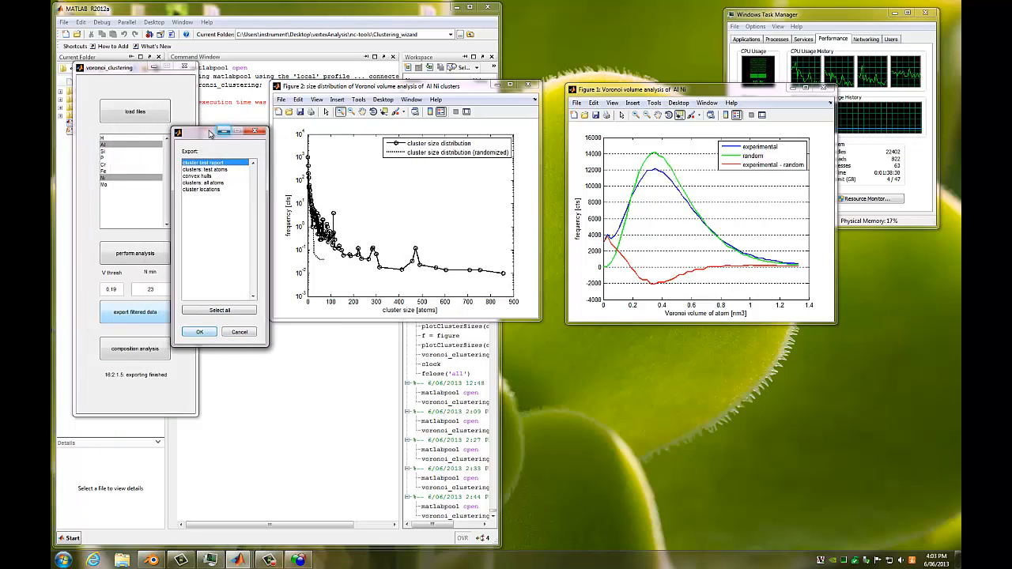
pyautogui.click(207, 183)
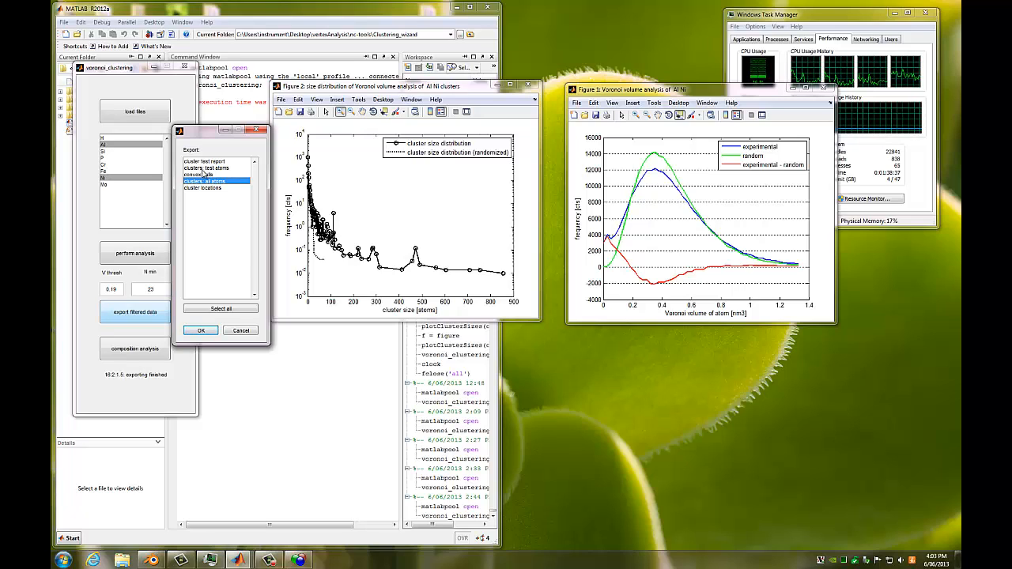
pyautogui.click(236, 333)
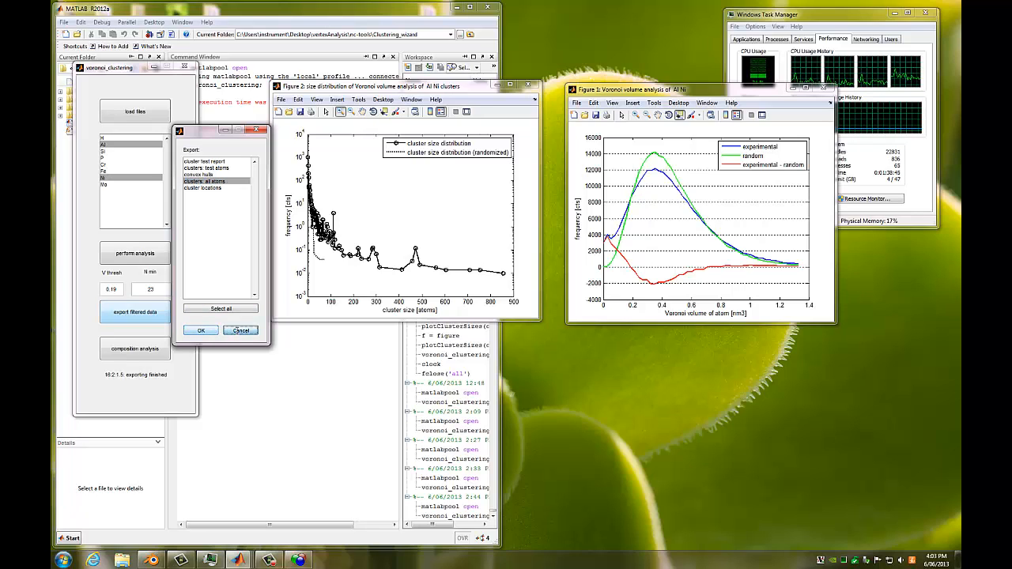
# Run the composition analysis with the contained atoms export option.
pyautogui.click(150, 356)
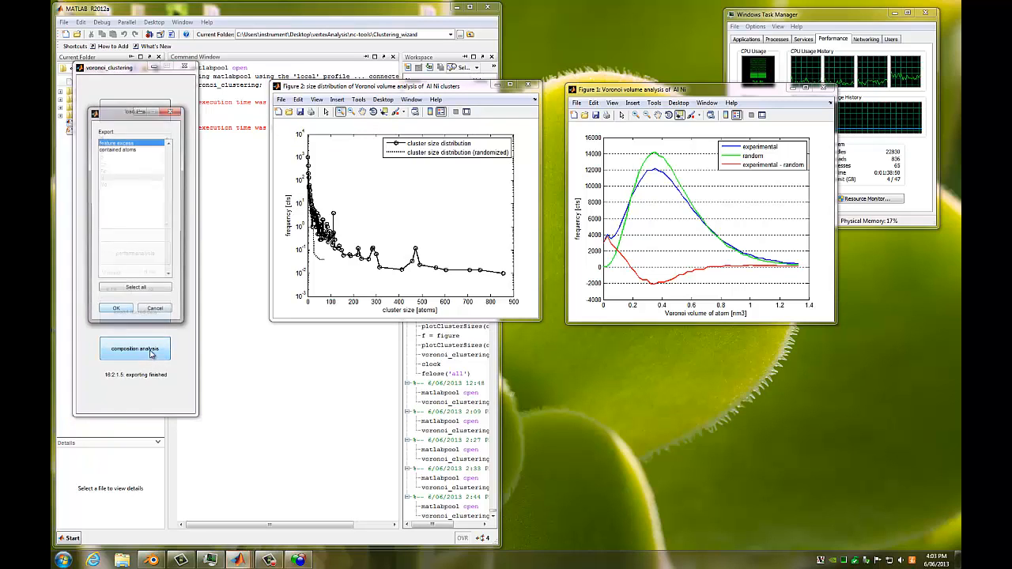
pyautogui.click(131, 150)
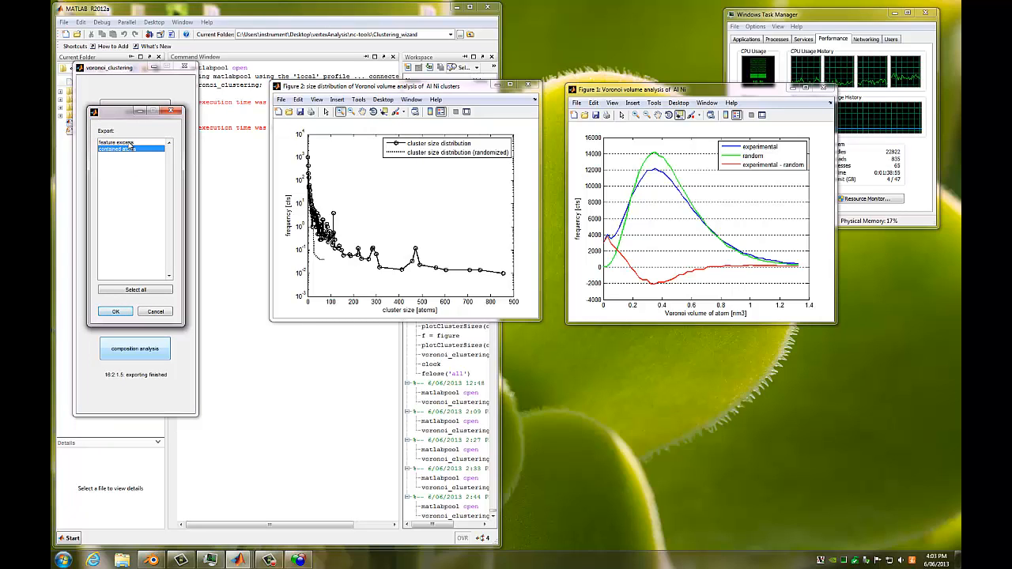
pyautogui.click(124, 313)
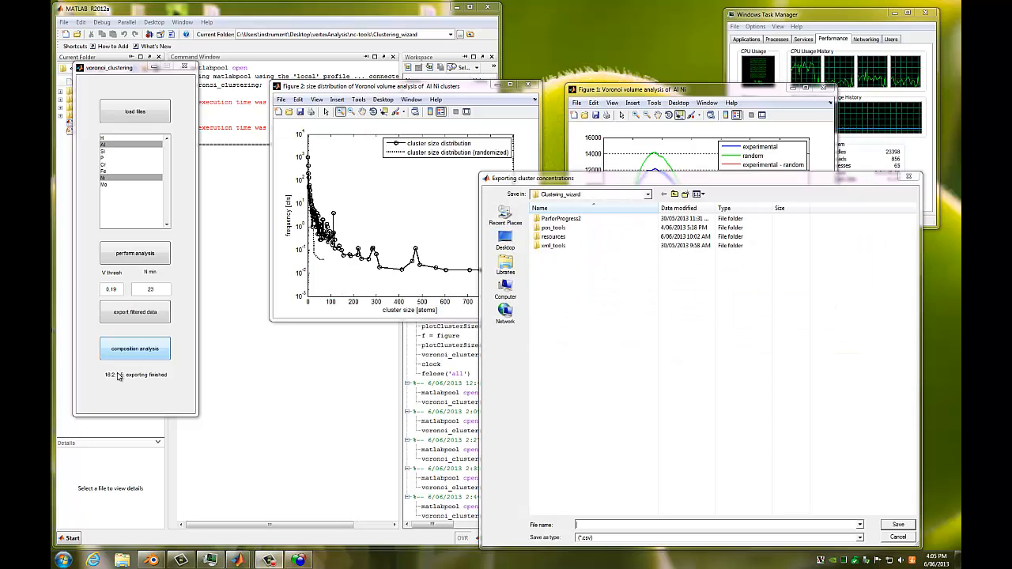
# Save the cluster concentrations as a CSV file named clusterConcentrations in the Al-Ni prec folder on the Desktop.
pyautogui.moveTo(663, 180); pyautogui.dragTo(516, 91)
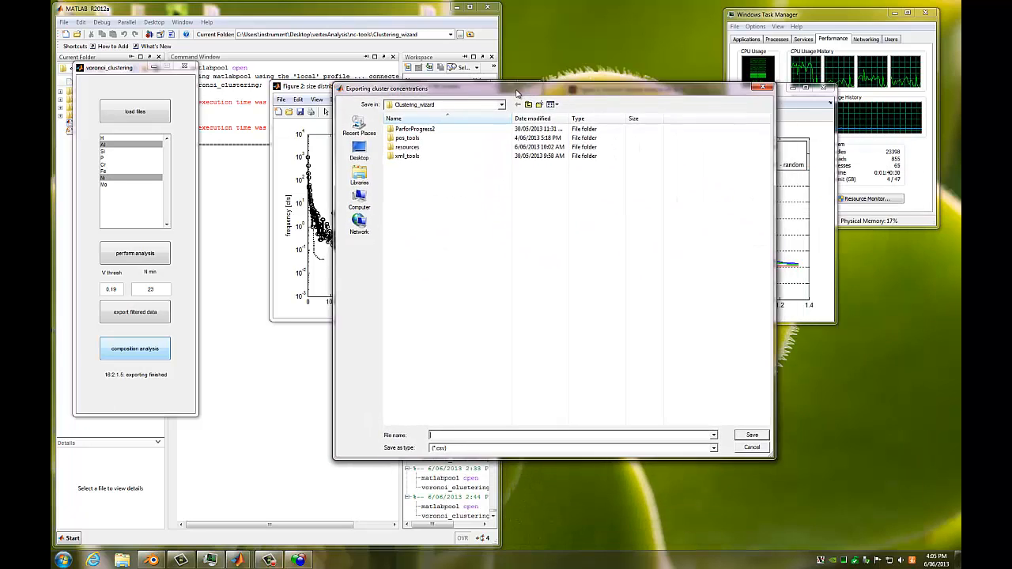
pyautogui.click(375, 154)
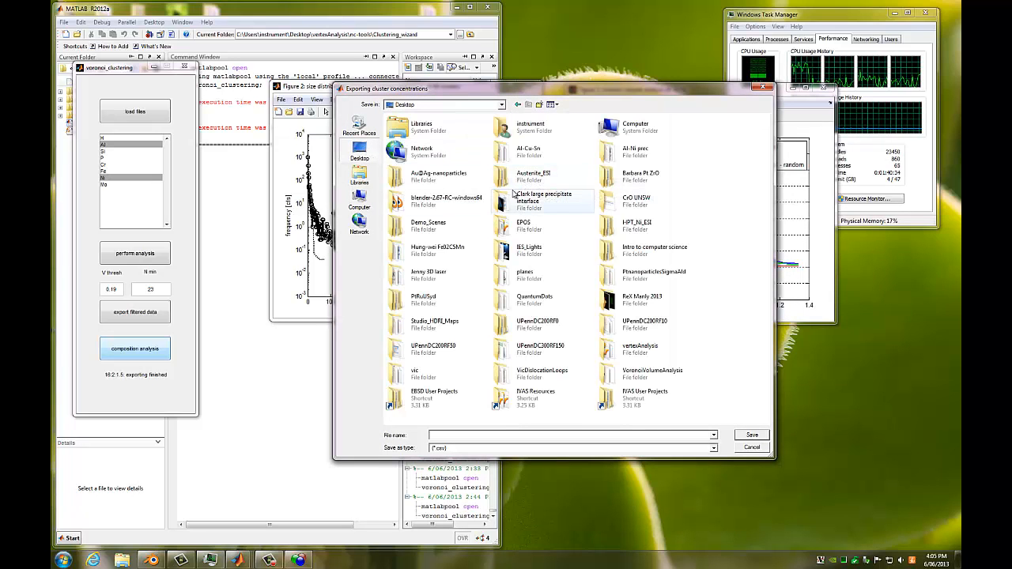
pyautogui.doubleClick(611, 155)
pyautogui.click(474, 434)
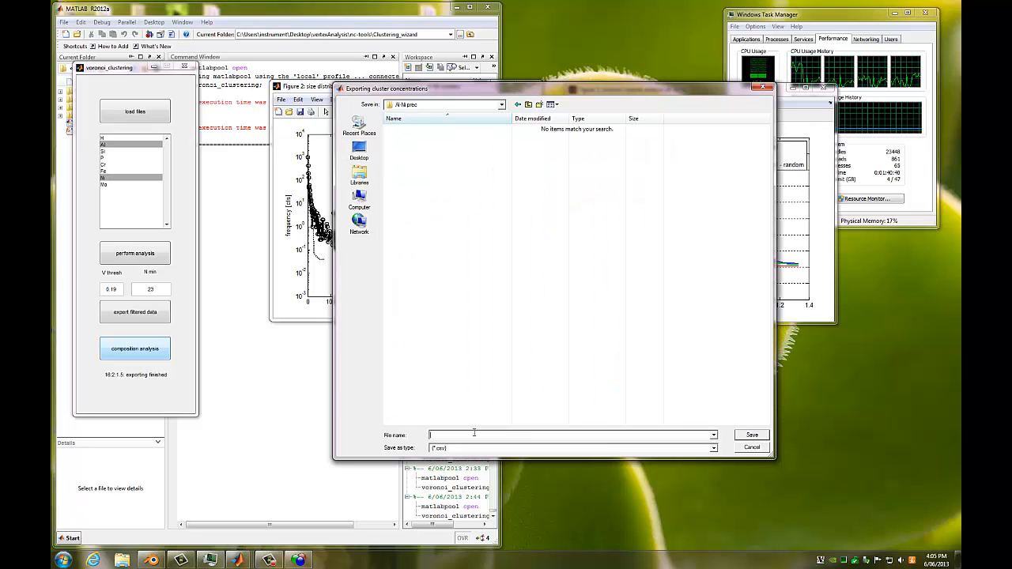
pyautogui.write('alus')
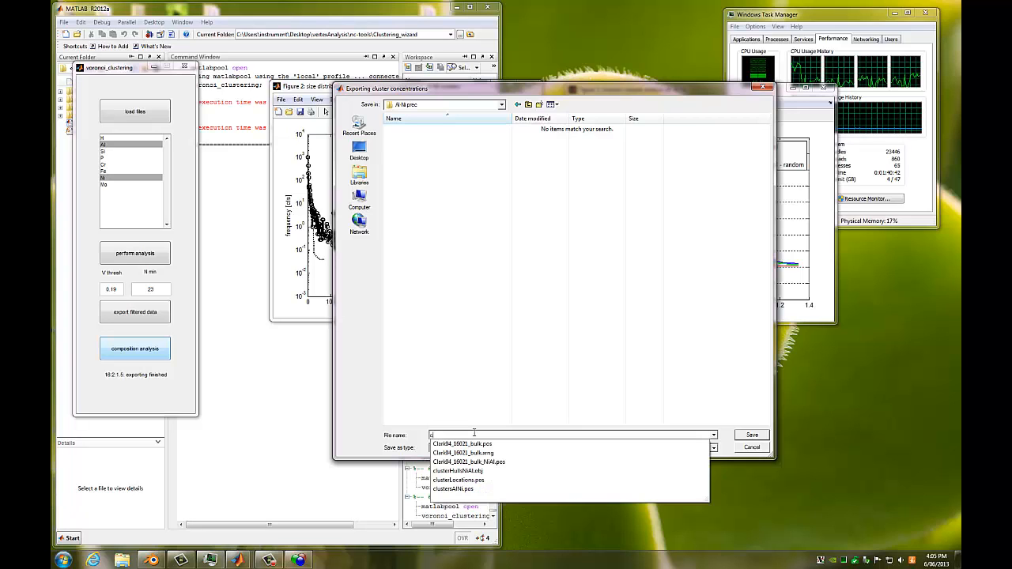
pyautogui.write('terC')
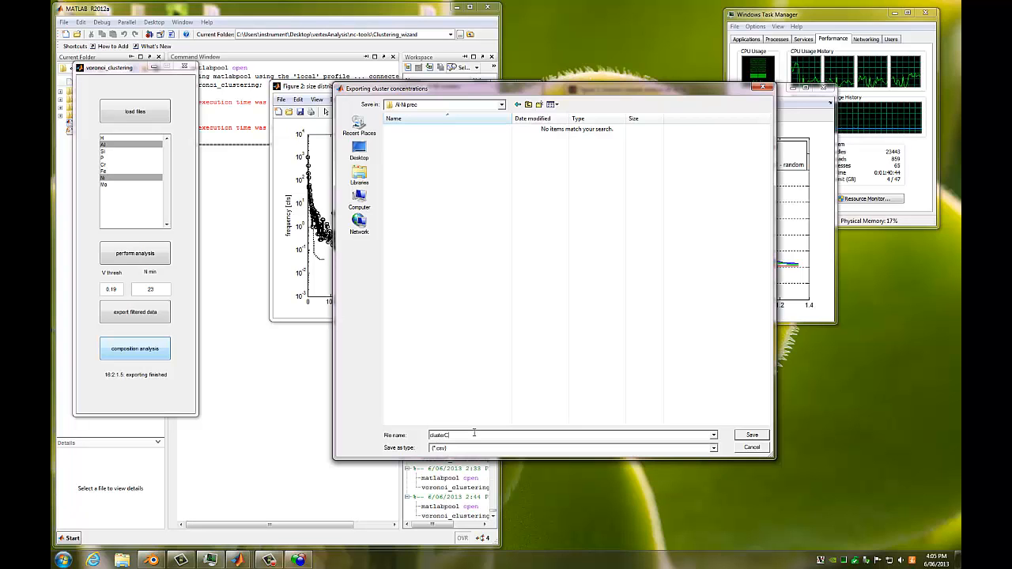
pyautogui.write('oncentr')
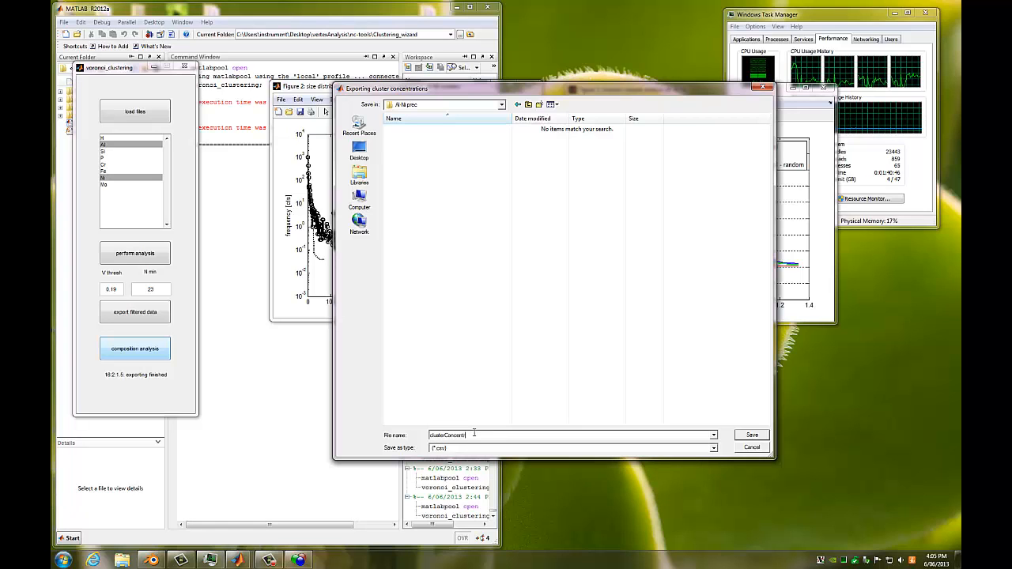
pyautogui.write('ations')
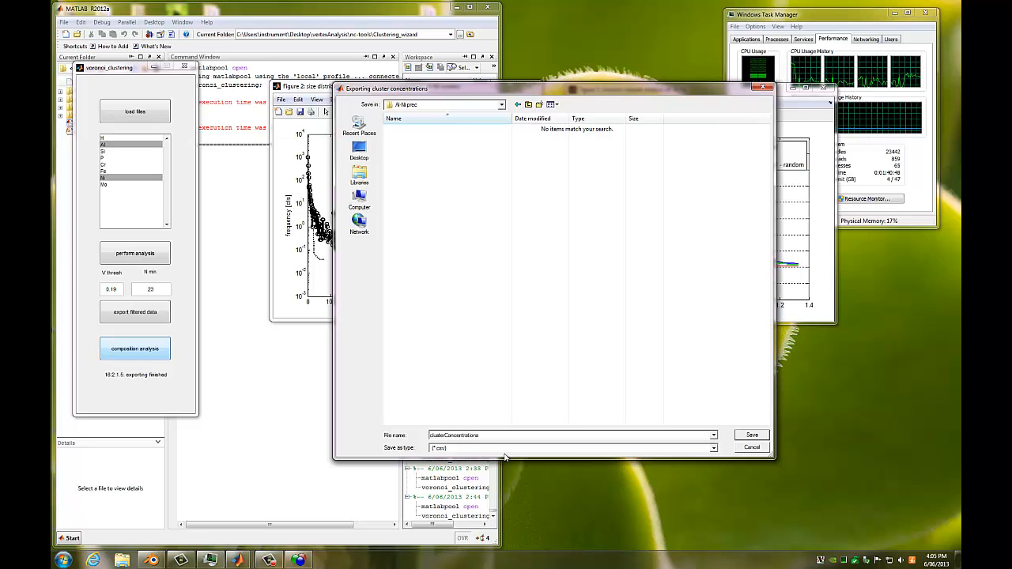
pyautogui.press('Return')
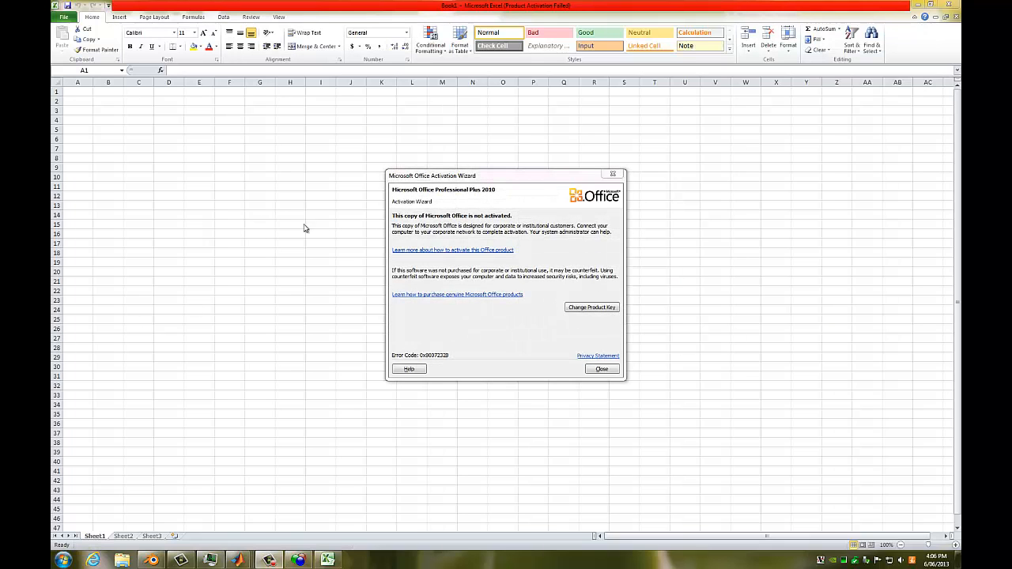
# In Excel, dismiss the activation wizard and start a text import of clusterConcentrations from the Al-Ni prec folder on the Desktop.
pyautogui.click(602, 370)
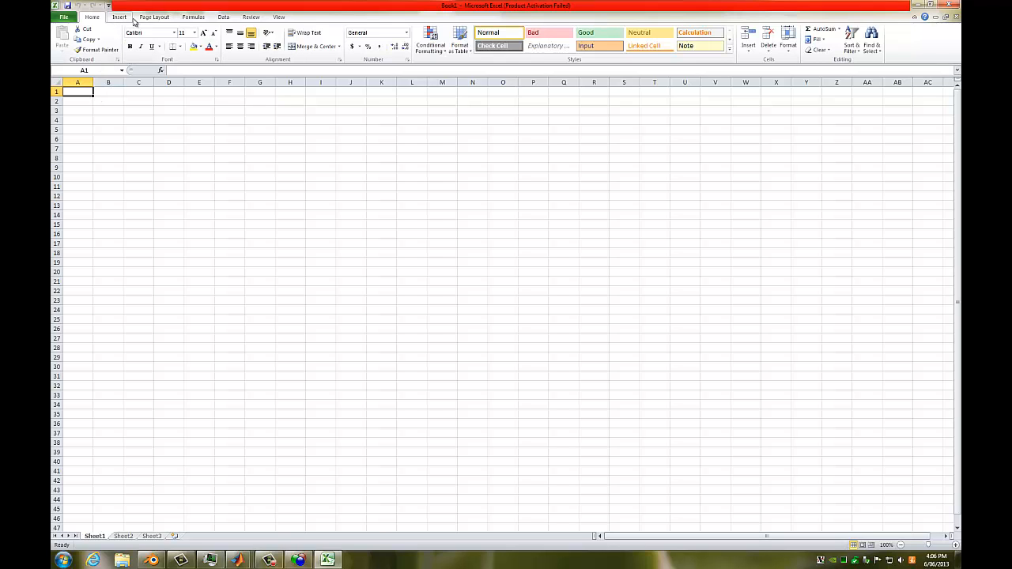
pyautogui.click(224, 17)
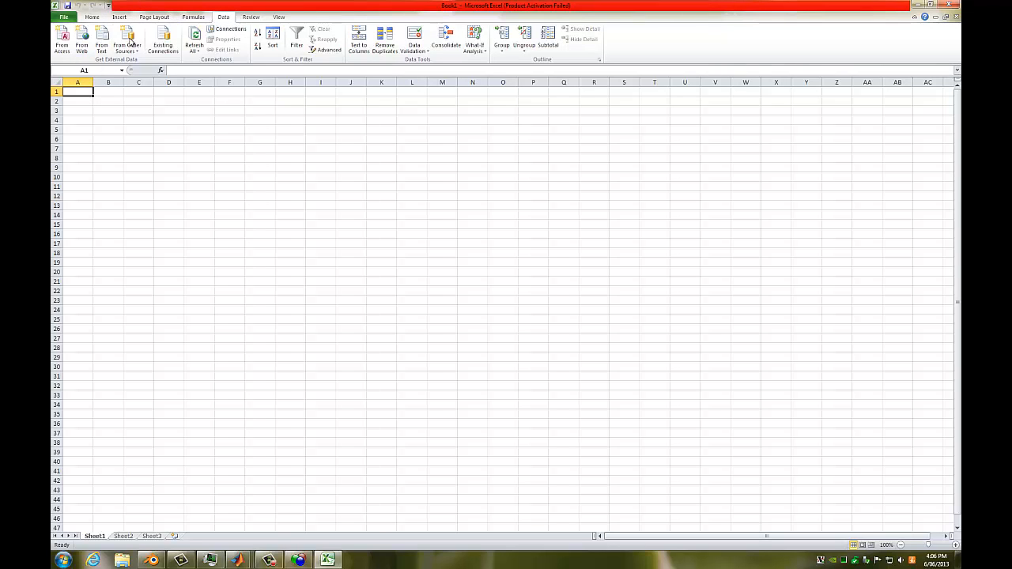
pyautogui.click(103, 39)
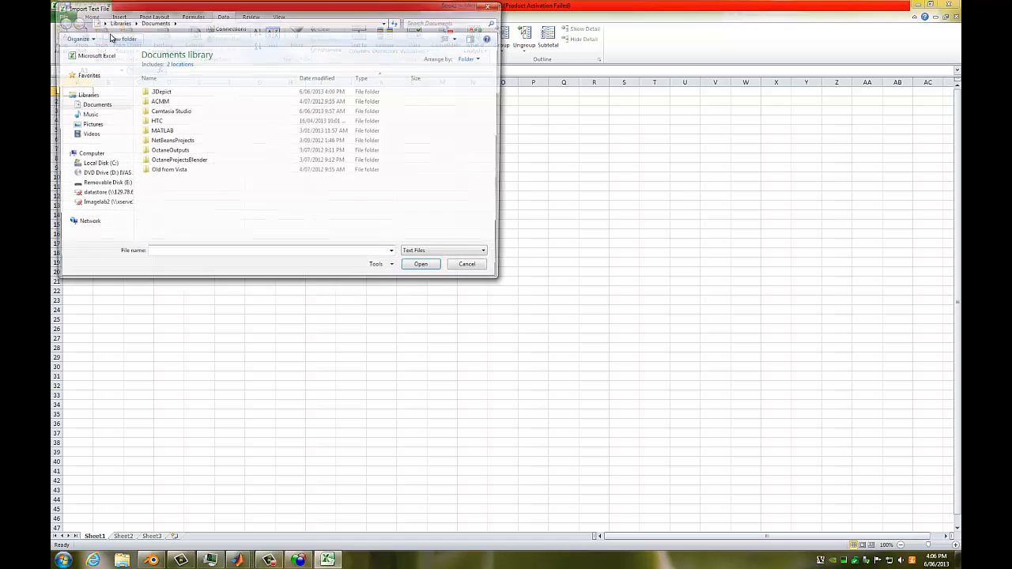
pyautogui.click(79, 74)
pyautogui.doubleClick(169, 67)
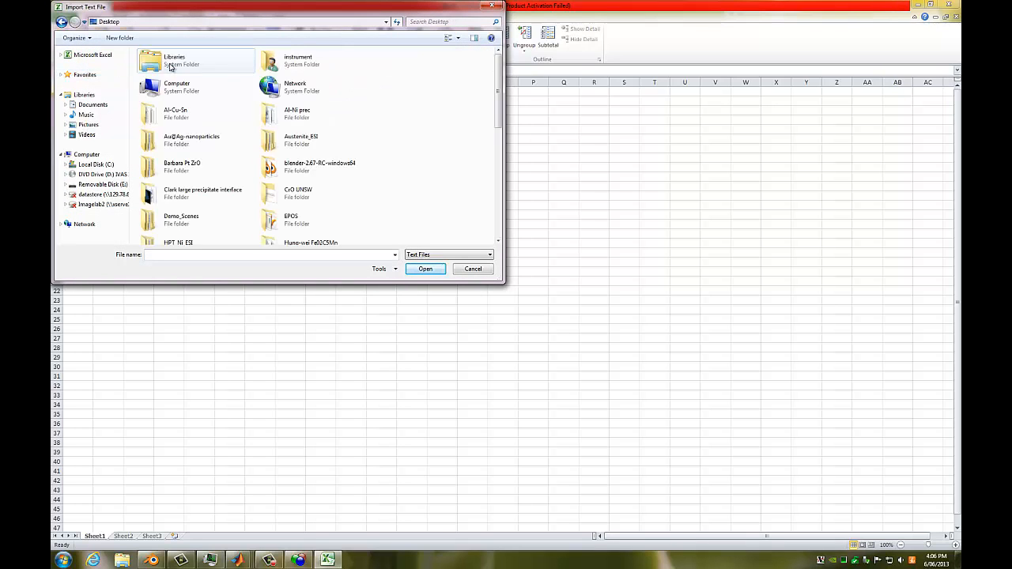
pyautogui.doubleClick(289, 123)
pyautogui.click(174, 68)
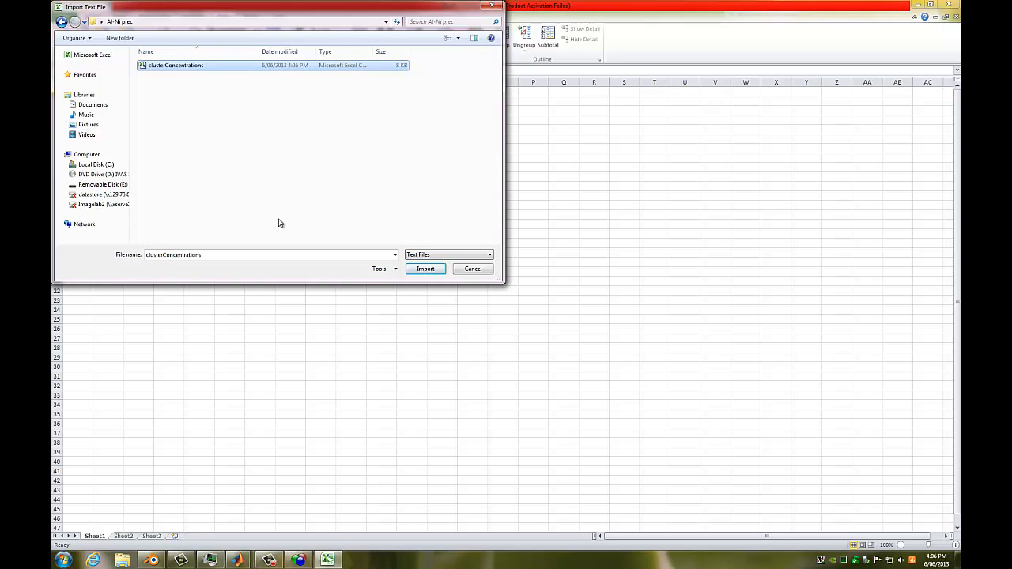
pyautogui.click(419, 269)
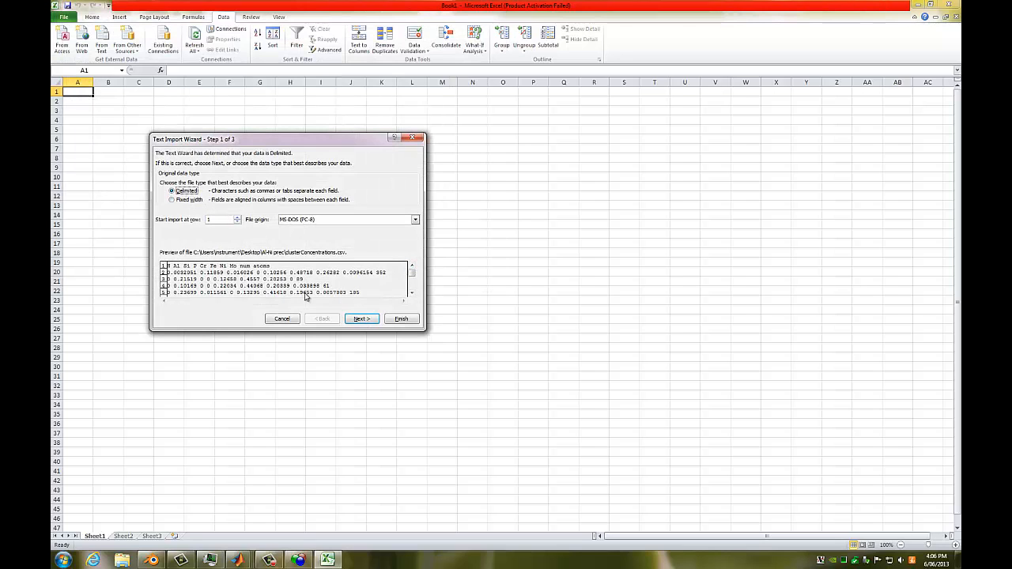
# Finish the delimited import with Space added as a delimiter, place the data at A1 of the existing worksheet, and widen the num column.
pyautogui.click(362, 319)
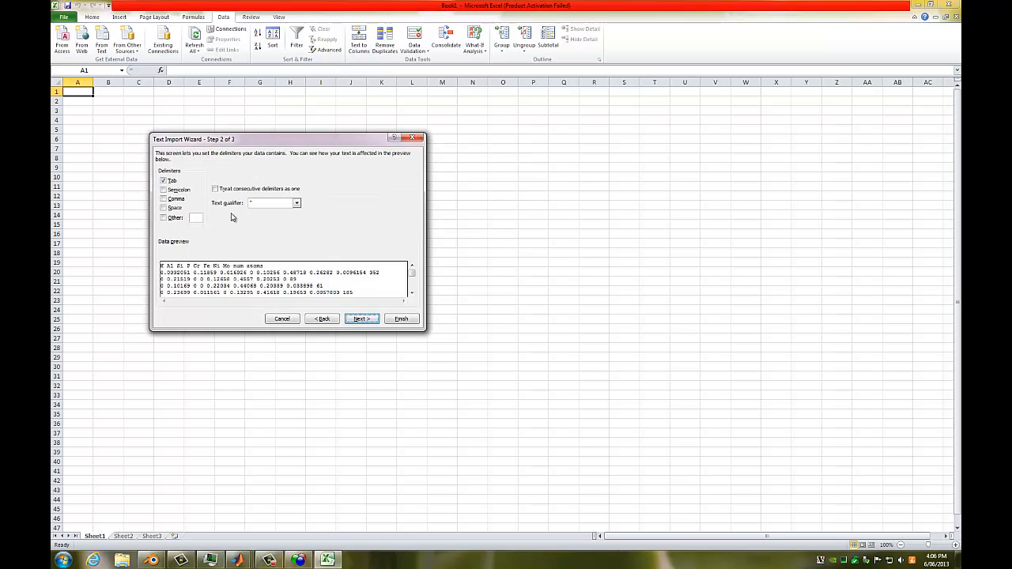
pyautogui.click(175, 210)
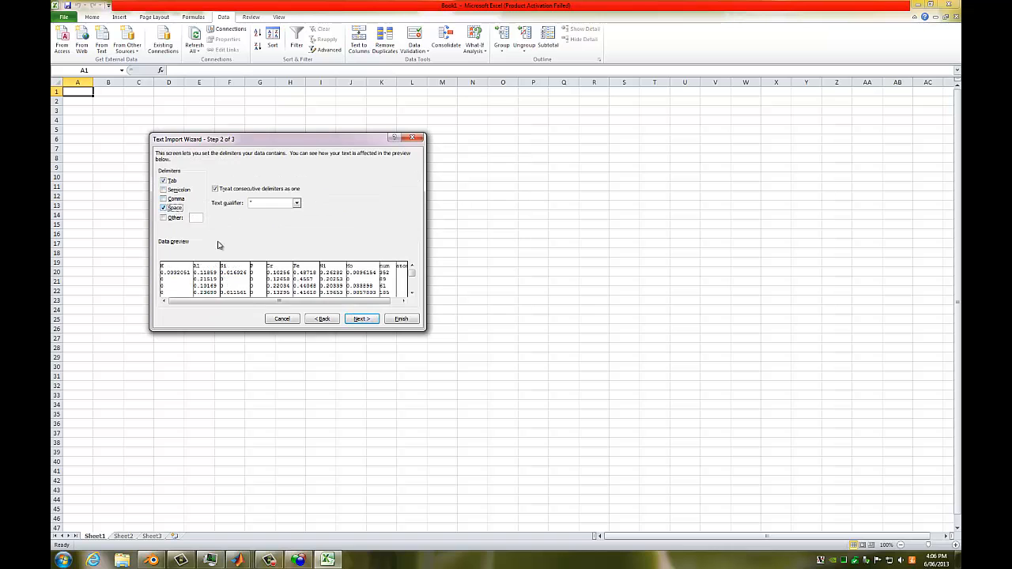
pyautogui.click(401, 319)
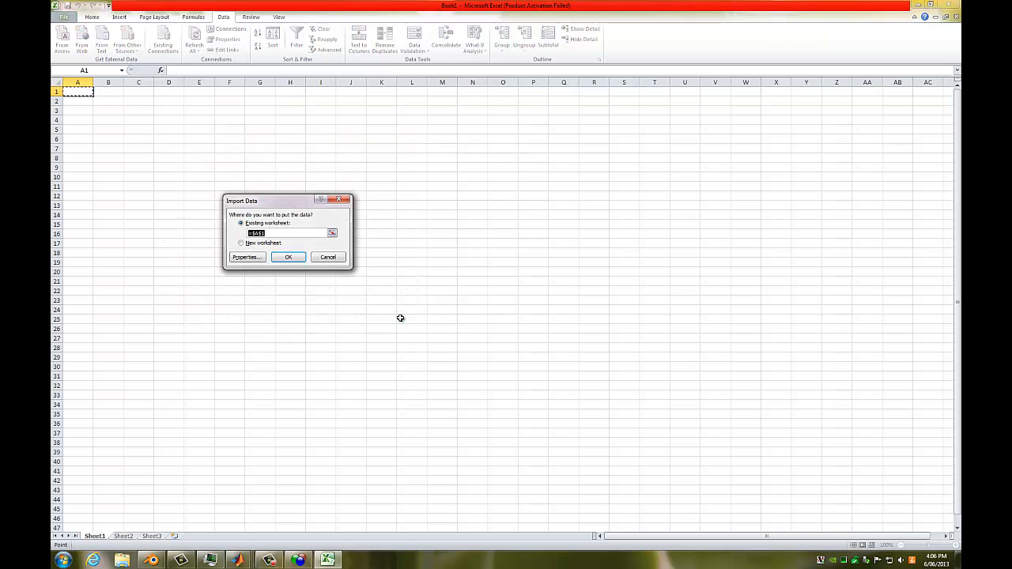
pyautogui.click(290, 258)
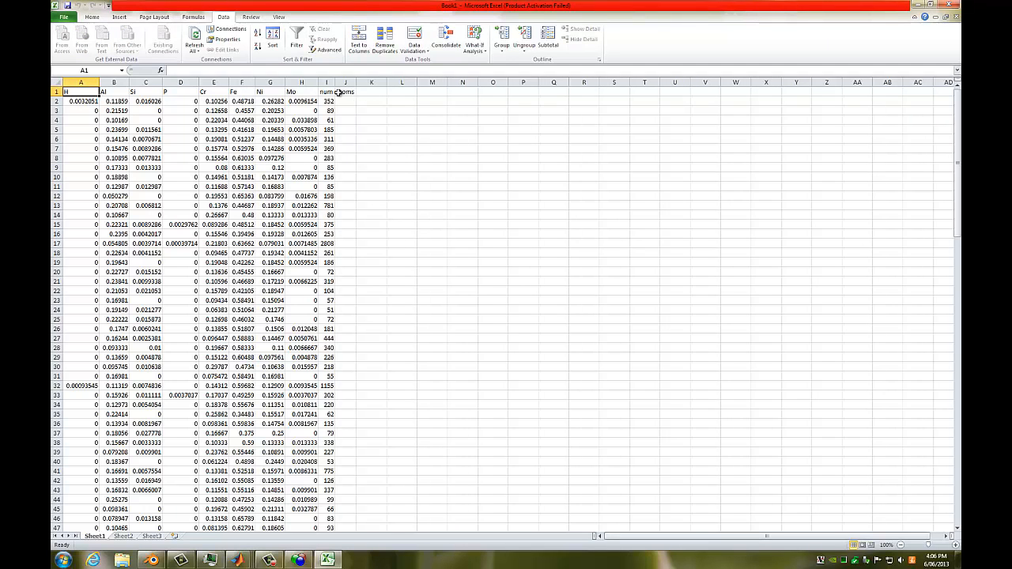
pyautogui.moveTo(335, 82); pyautogui.dragTo(353, 82)
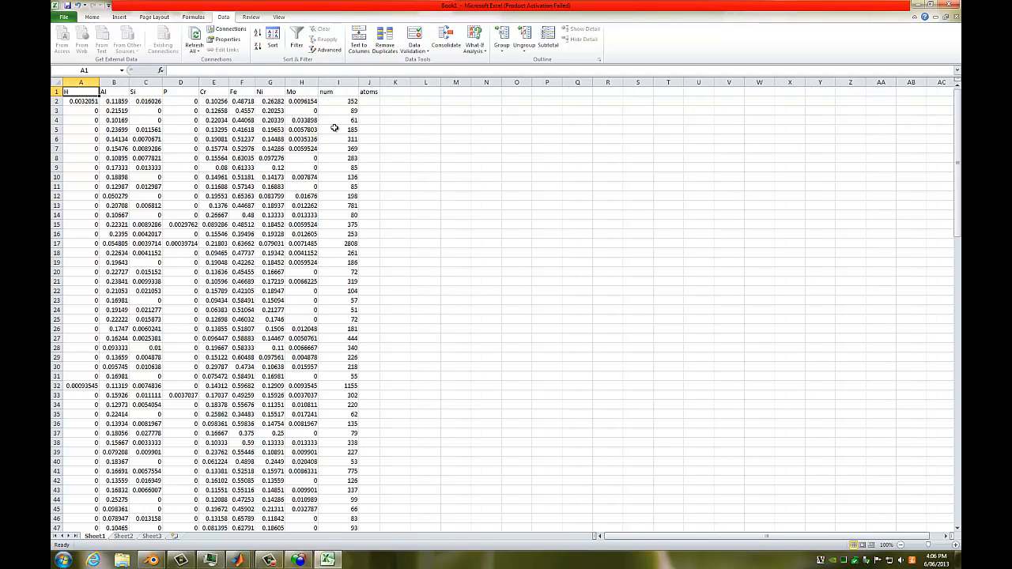
# Sort the data in columns A to J by num from largest to smallest, treating the first row as headers.
pyautogui.click(83, 83)
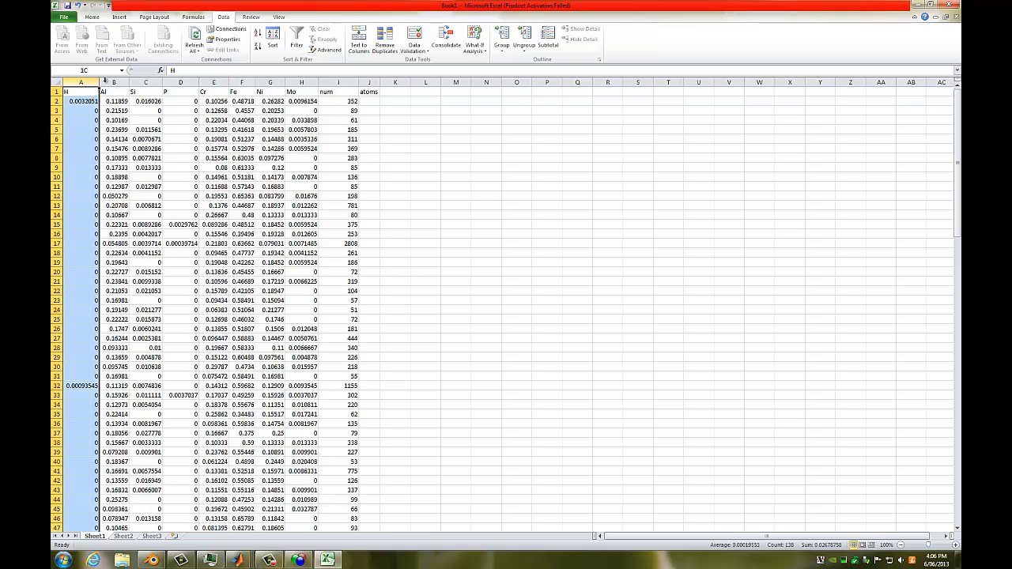
pyautogui.moveTo(105, 81)
pyautogui.mouseDown()
pyautogui.moveTo(350, 77)
pyautogui.moveTo(90, 87)
pyautogui.mouseUp()
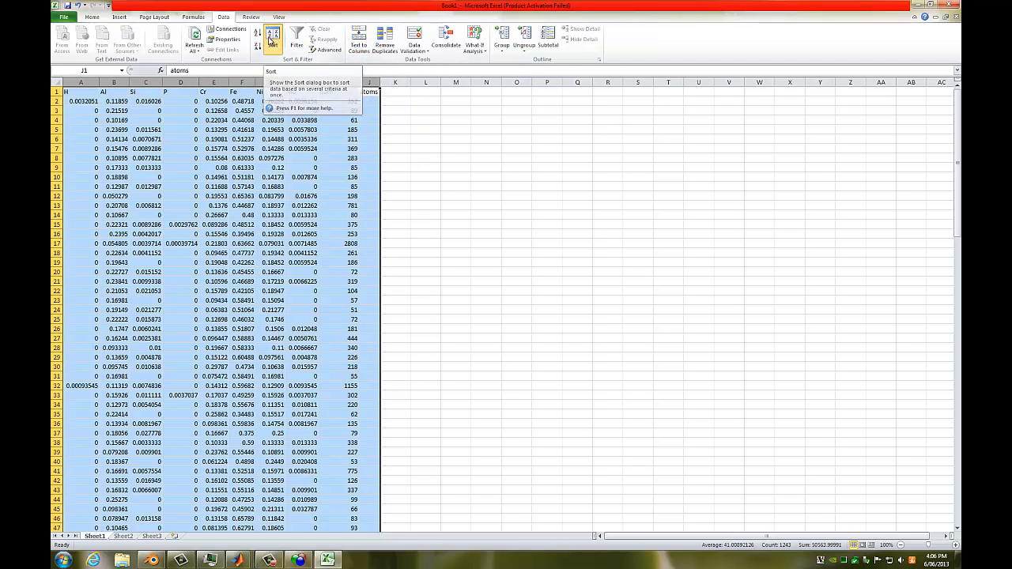
pyautogui.click(272, 40)
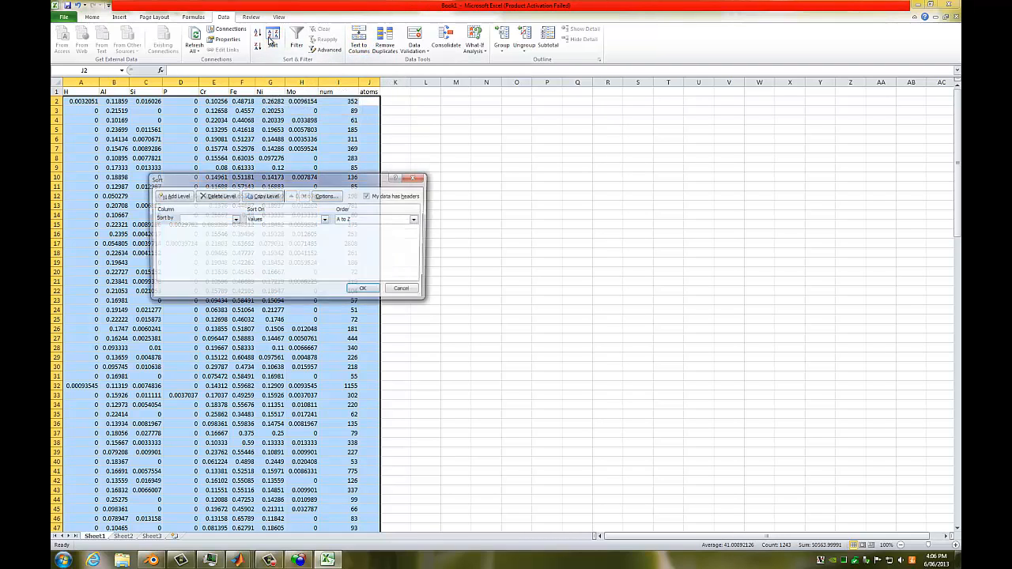
pyautogui.click(230, 221)
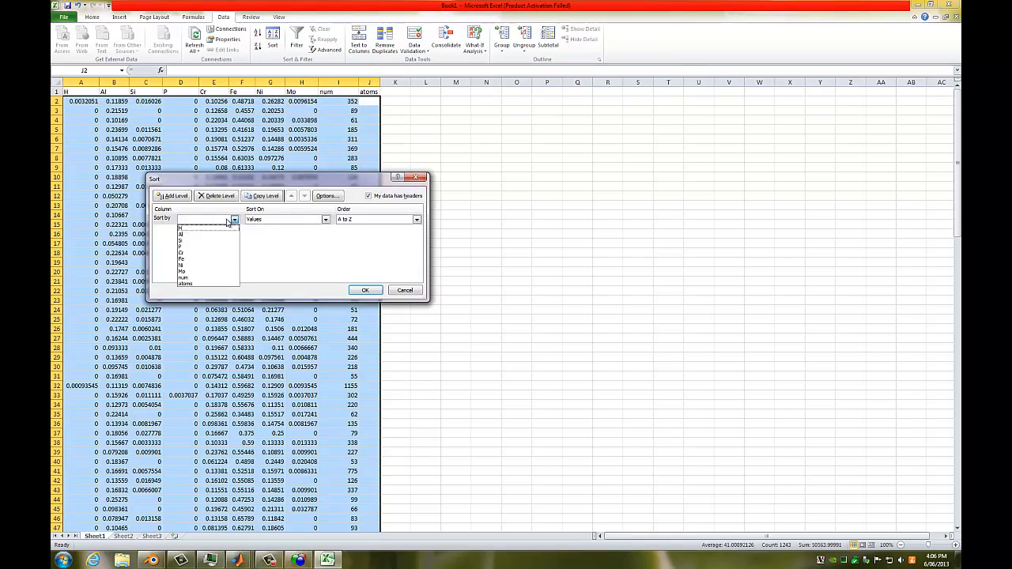
pyautogui.click(213, 279)
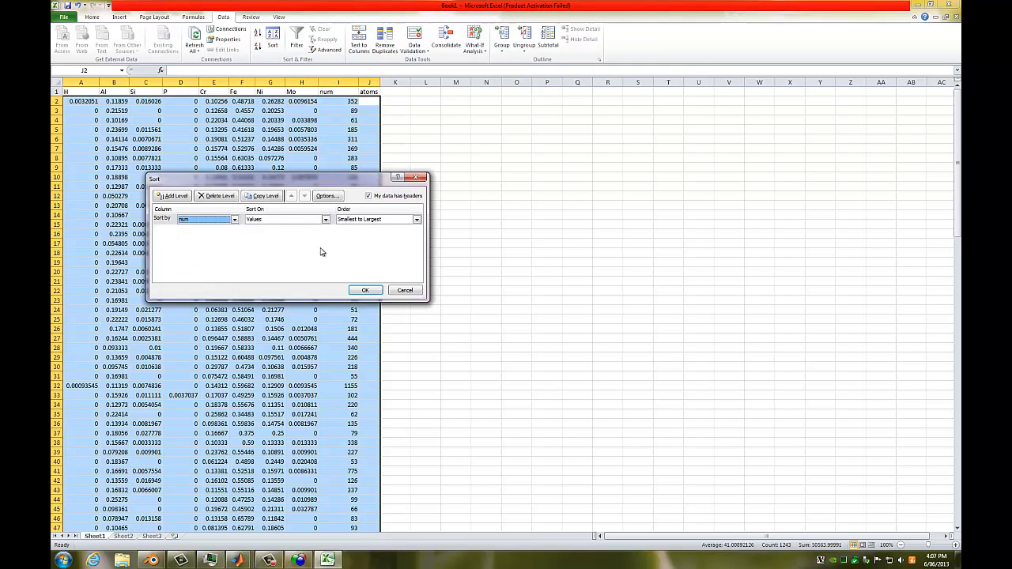
pyautogui.click(396, 220)
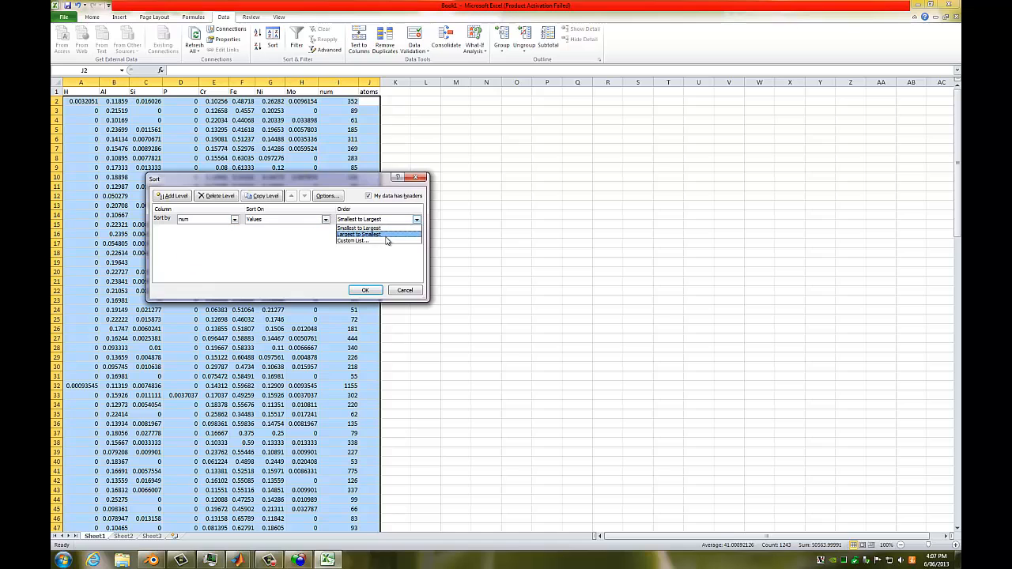
pyautogui.click(387, 239)
pyautogui.click(365, 290)
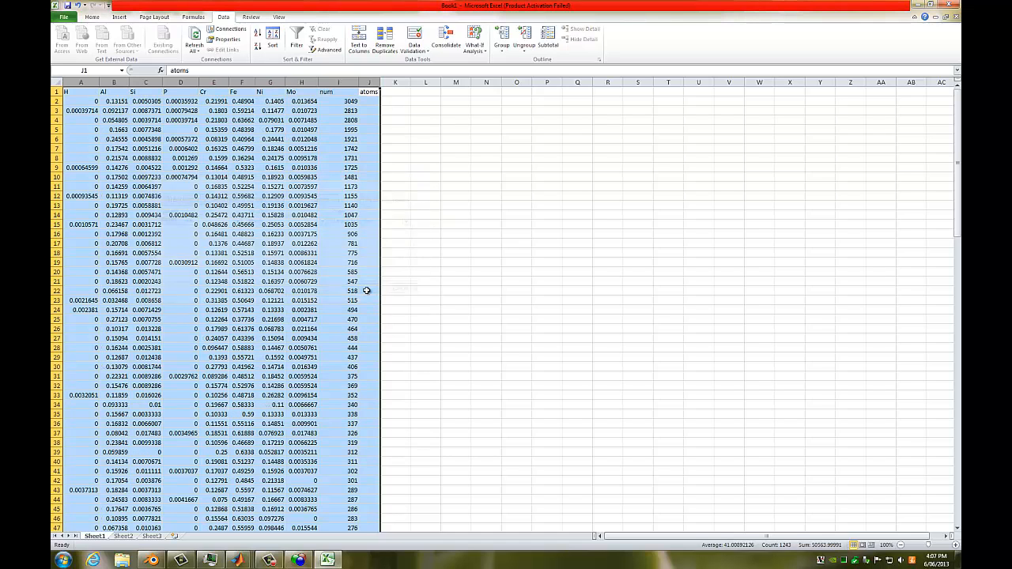
pyautogui.click(394, 153)
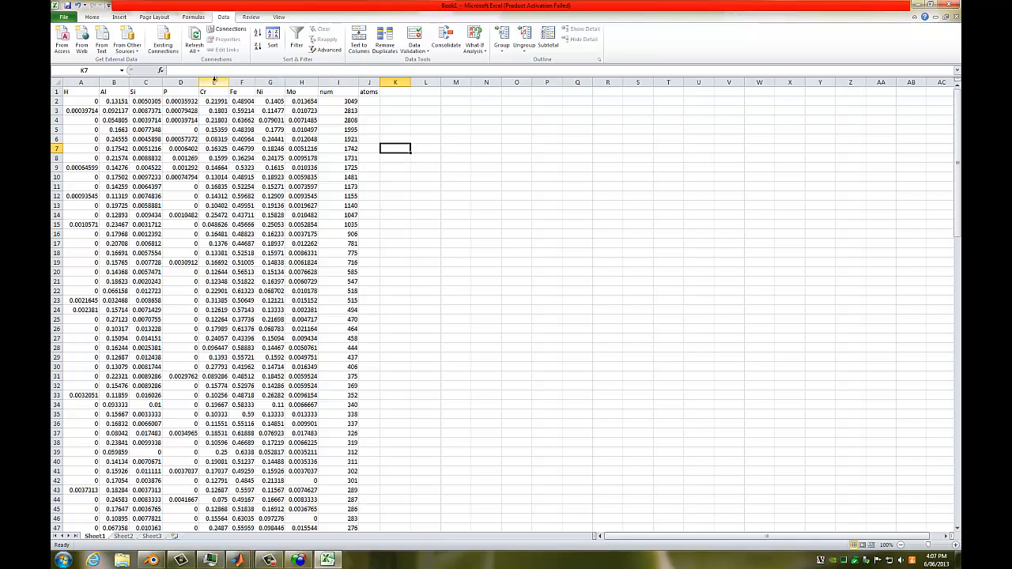
# Insert a markers-only scatter chart from the Ni and num columns, plotting cluster size against Ni concentration.
pyautogui.click(271, 82)
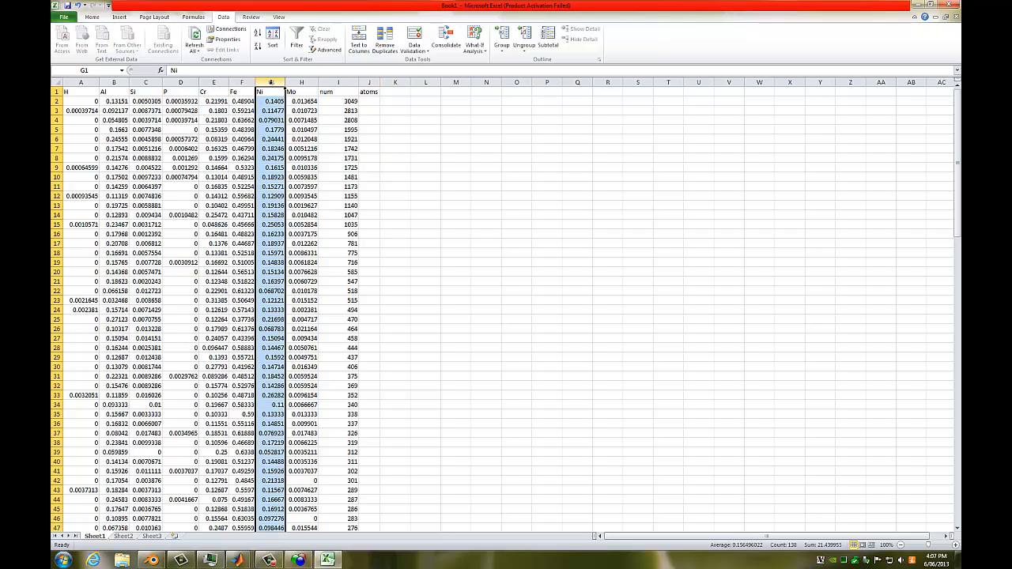
pyautogui.keyDown('ctrl'); pyautogui.click(340, 82); pyautogui.keyUp('ctrl')
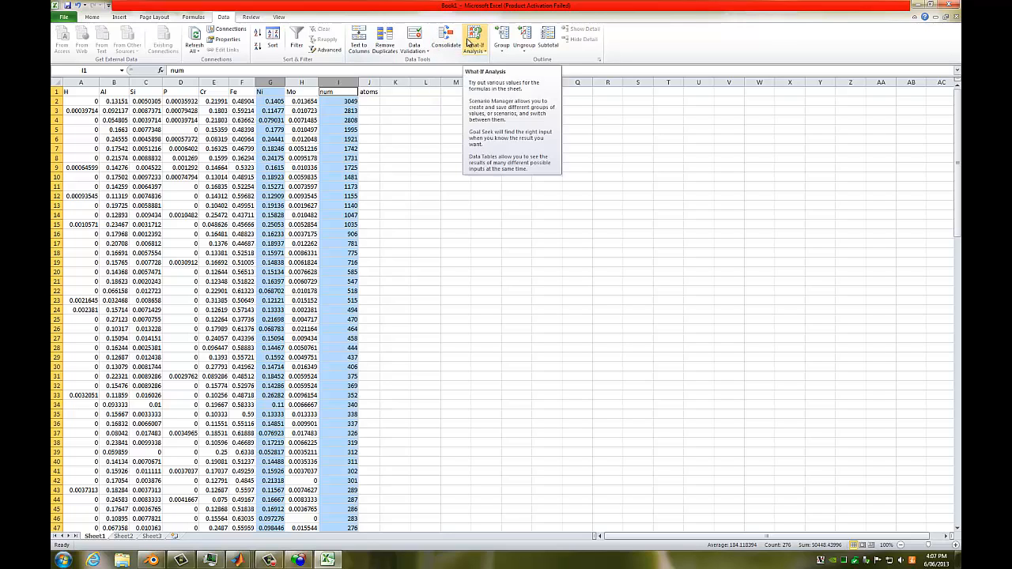
pyautogui.click(120, 17)
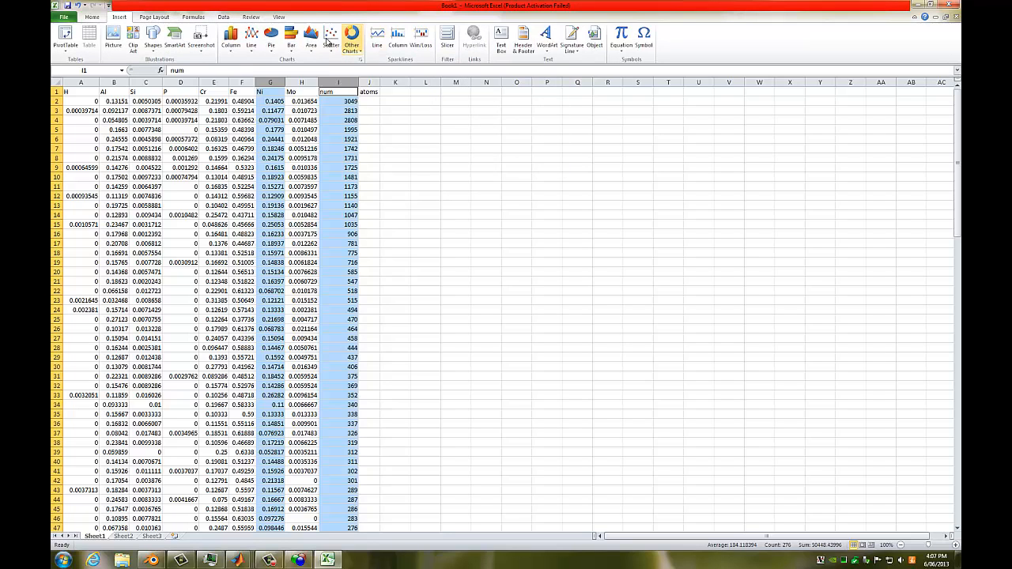
pyautogui.click(332, 43)
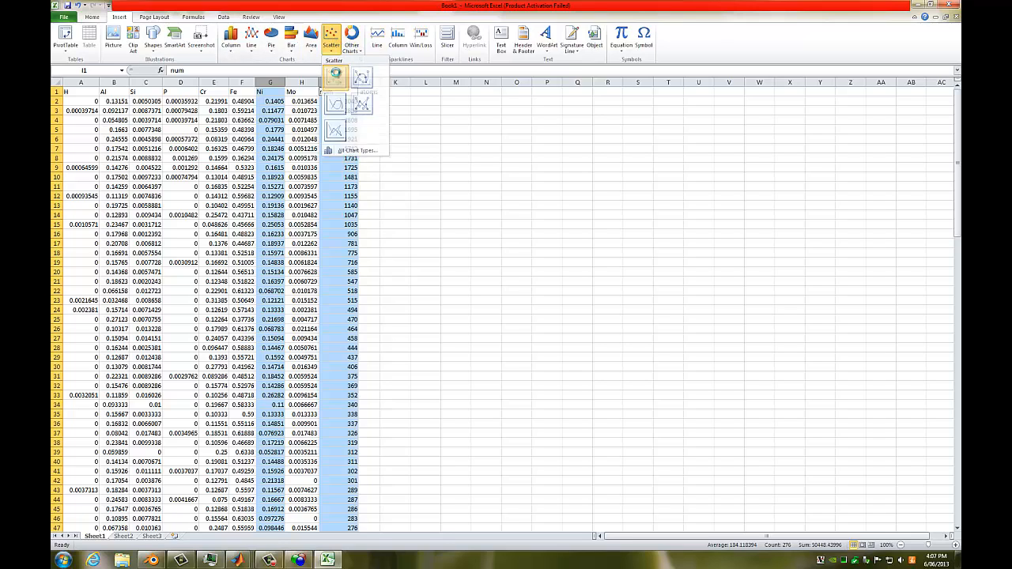
pyautogui.click(335, 77)
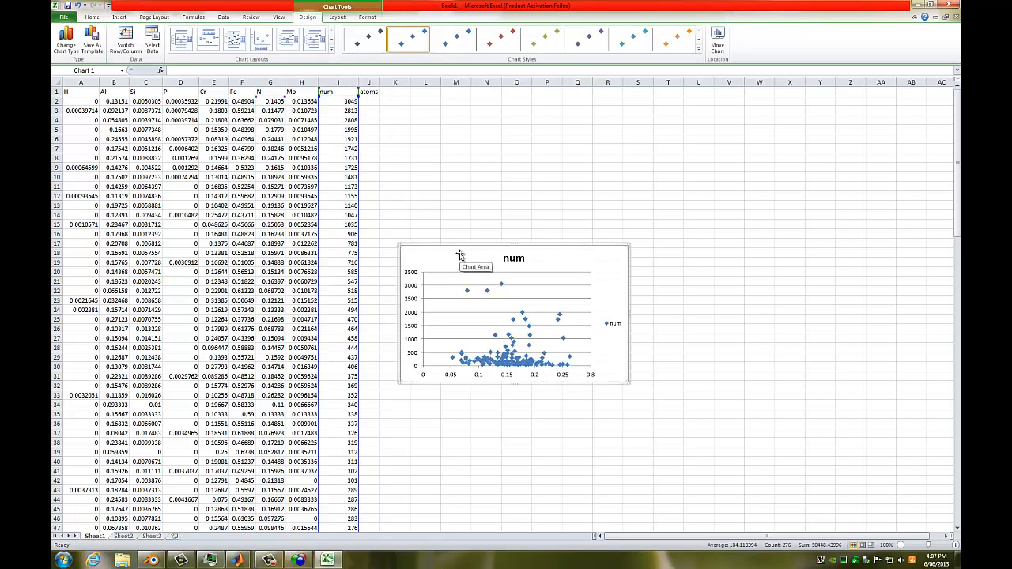